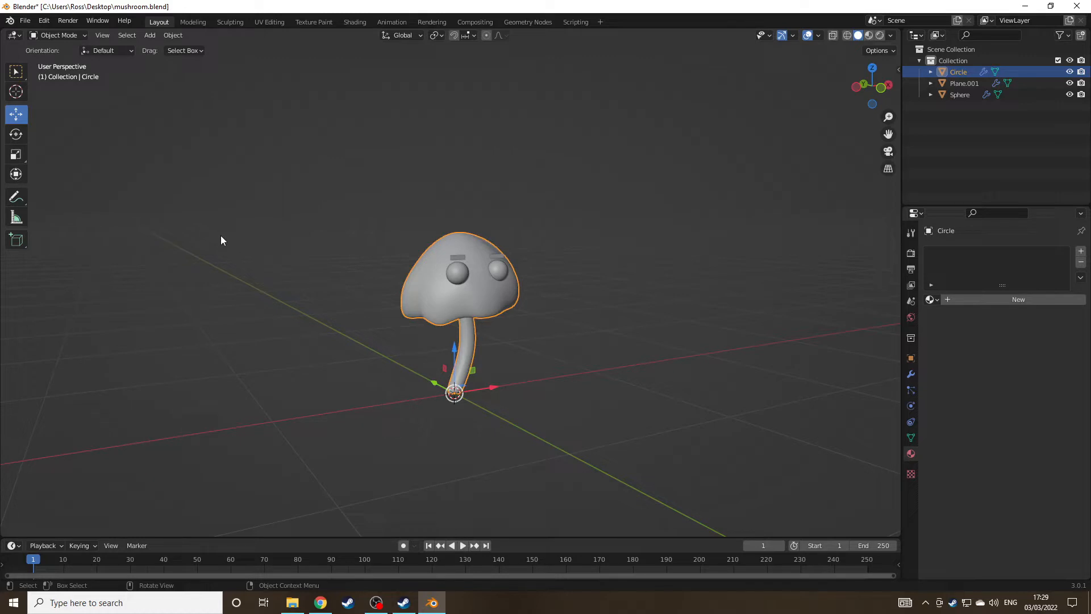
middle_drag(516, 334, 492, 410)
scroll(612, 383, up, 3)
scroll(567, 392, down, 2)
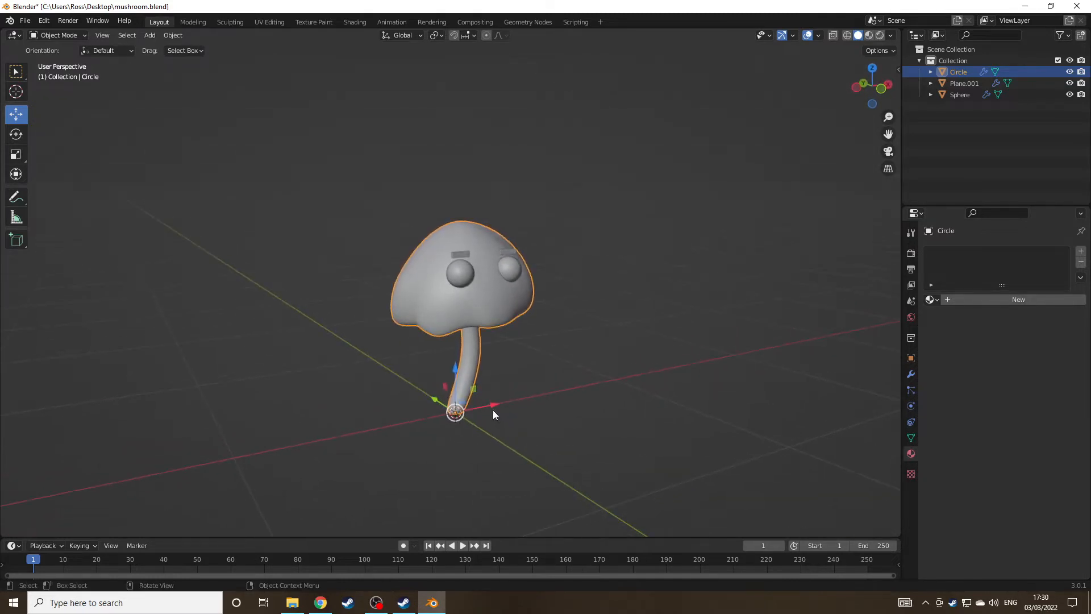
scroll(492, 410, up, 1)
scroll(602, 407, up, 1)
scroll(594, 410, down, 1)
middle_drag(594, 410, 459, 282)
middle_drag(510, 357, 542, 400)
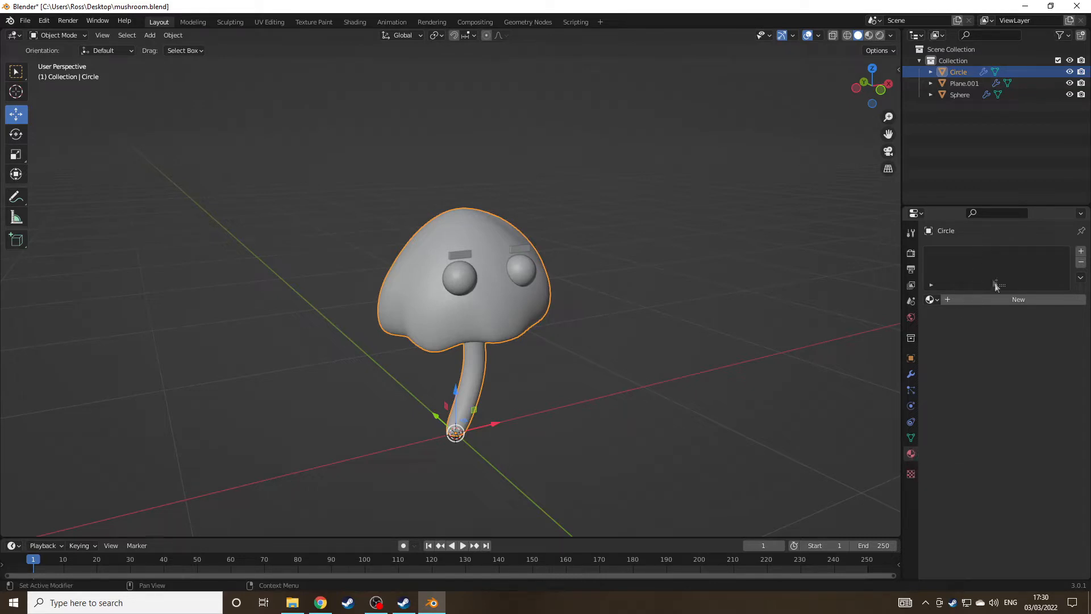
Step: Add a new material to the mushroom body and set its base color to red
click(1004, 298)
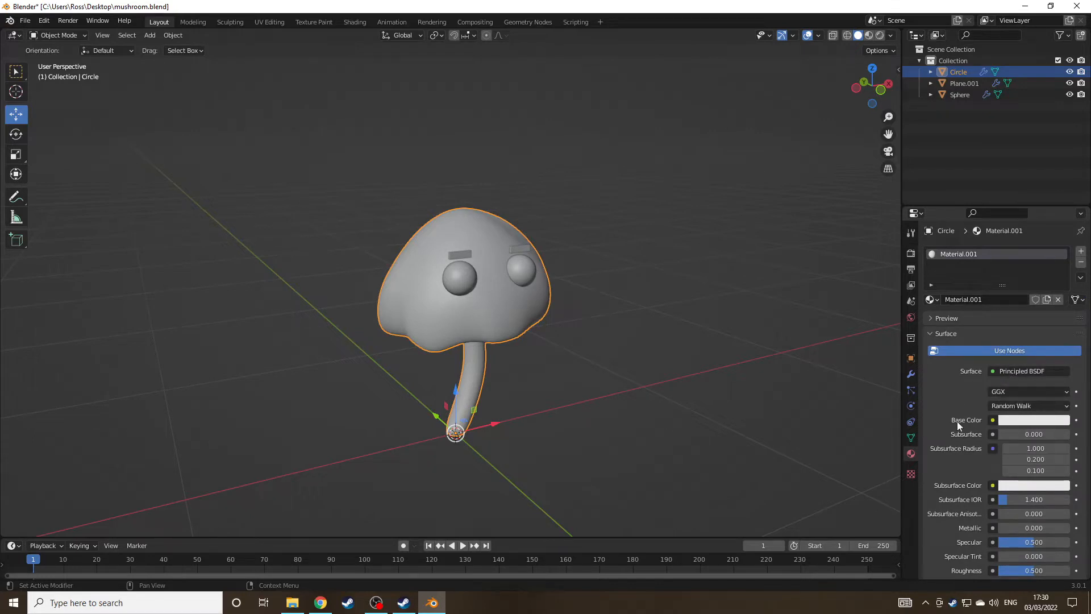
scroll(958, 429, down, 10)
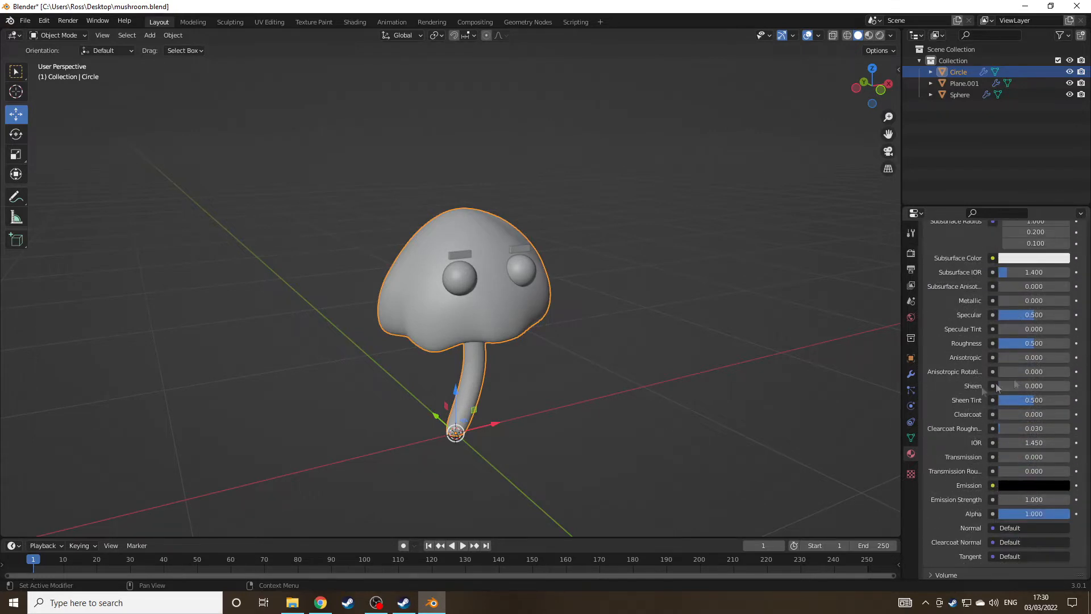
scroll(962, 511, up, 10)
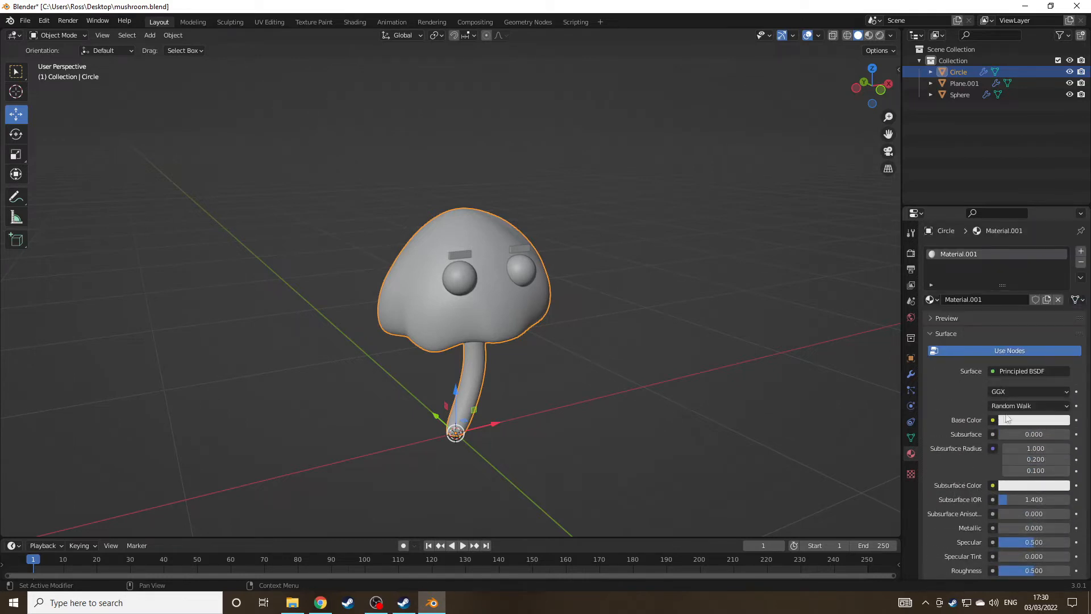
click(1011, 420)
drag(1014, 312, 999, 326)
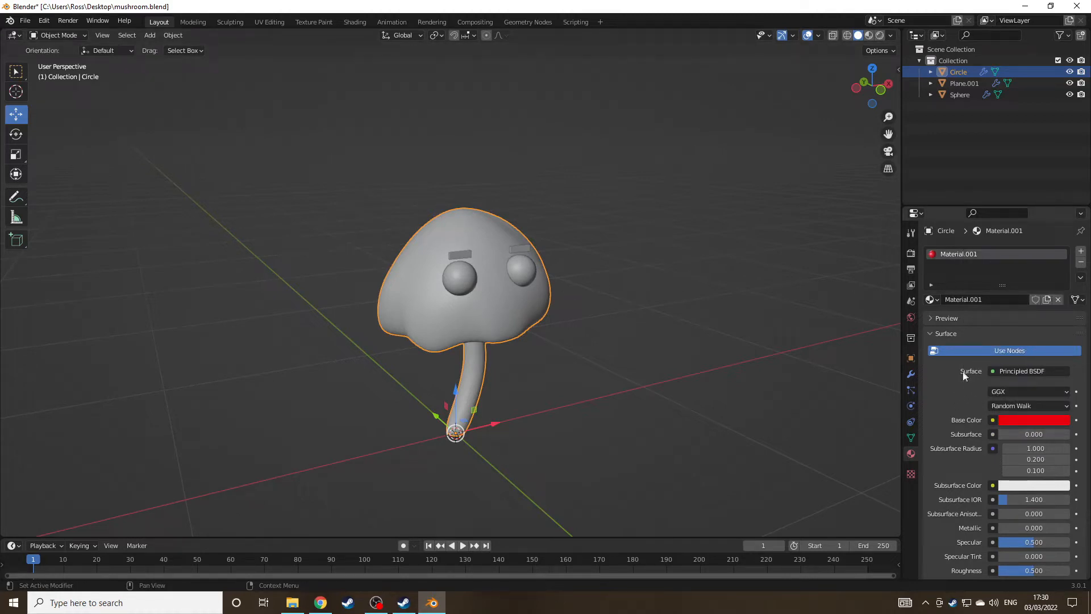
Step: Examine the mushroom's red color by comparing material preview shading with solid shading
mouse_move(632, 351)
middle_down()
mouse_move(670, 349)
mouse_move(693, 319)
mouse_move(682, 266)
mouse_move(618, 253)
mouse_move(587, 309)
mouse_move(579, 356)
mouse_move(602, 373)
mouse_move(653, 332)
mouse_move(643, 346)
middle_up()
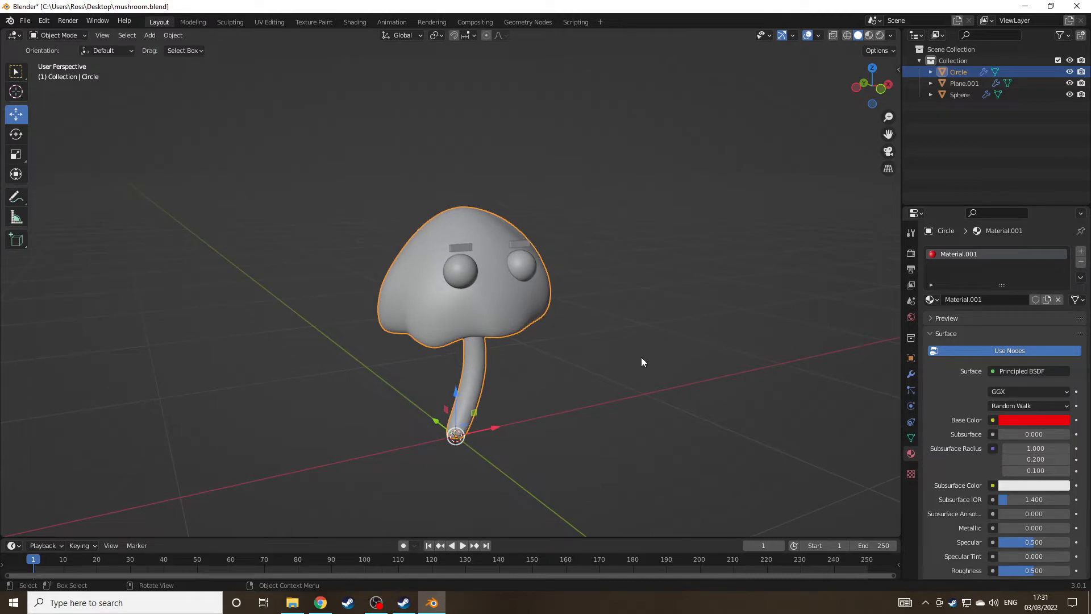
click(869, 35)
middle_drag(720, 135, 710, 205)
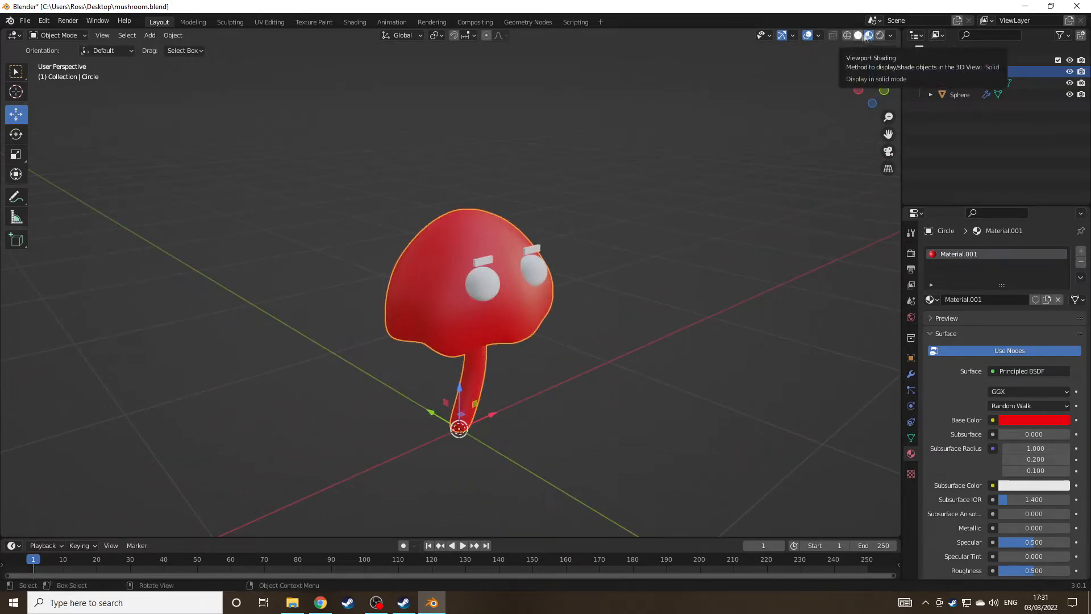
click(860, 38)
mouse_move(608, 287)
middle_down()
mouse_move(514, 292)
mouse_move(540, 358)
mouse_move(627, 311)
mouse_move(653, 268)
mouse_move(653, 241)
mouse_move(608, 257)
middle_up()
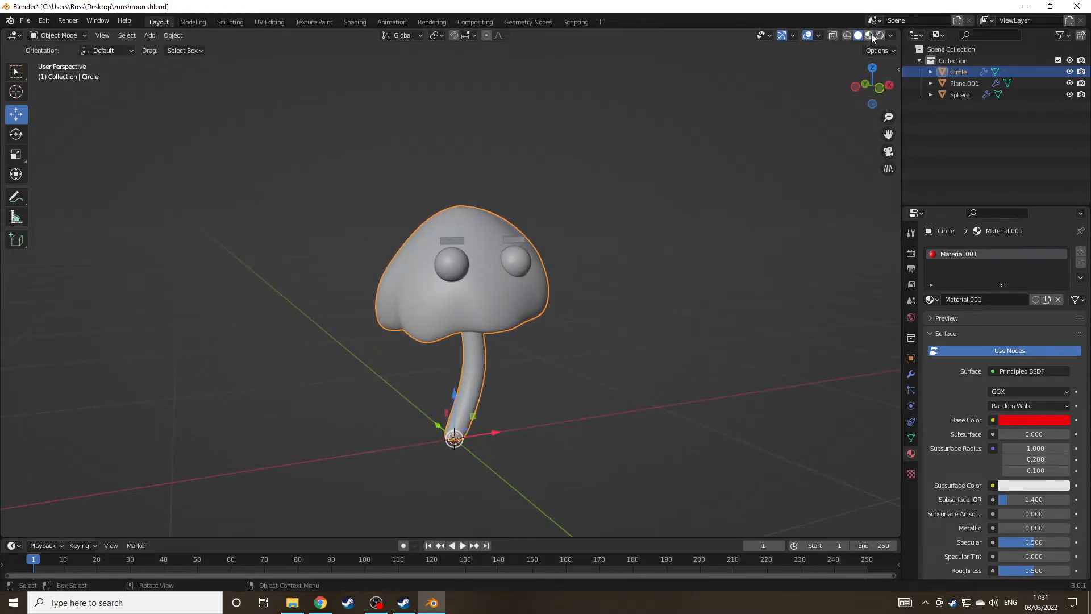
click(872, 38)
mouse_move(643, 295)
middle_down()
mouse_move(682, 331)
mouse_move(580, 353)
mouse_move(580, 380)
mouse_move(695, 291)
middle_up()
middle_drag(689, 250, 539, 414)
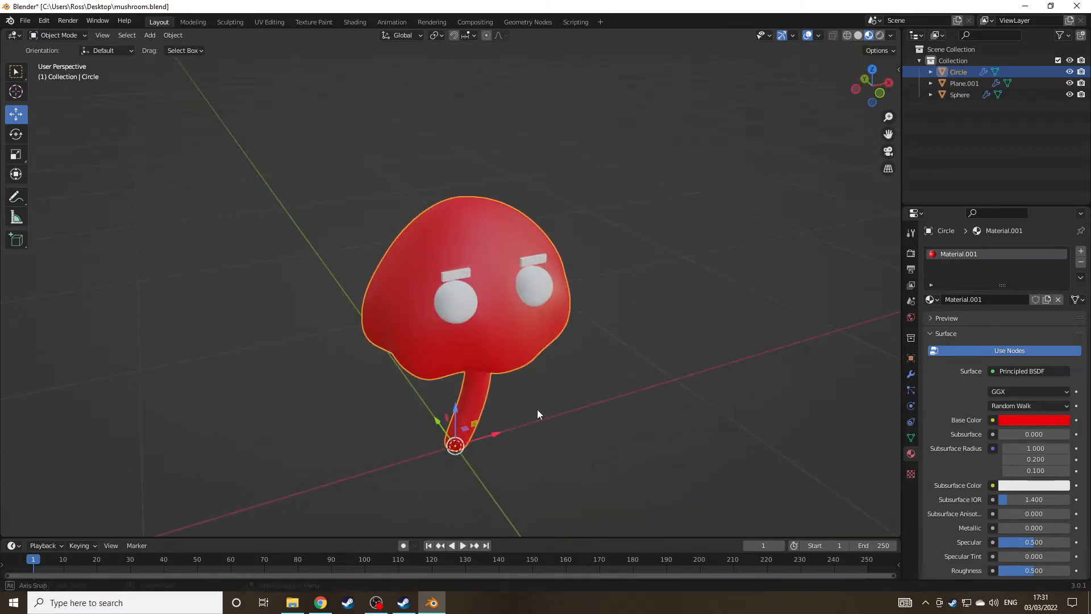
Step: Undo the red base color and the new material on the mushroom, and deselect the model
key(ctrl+z)
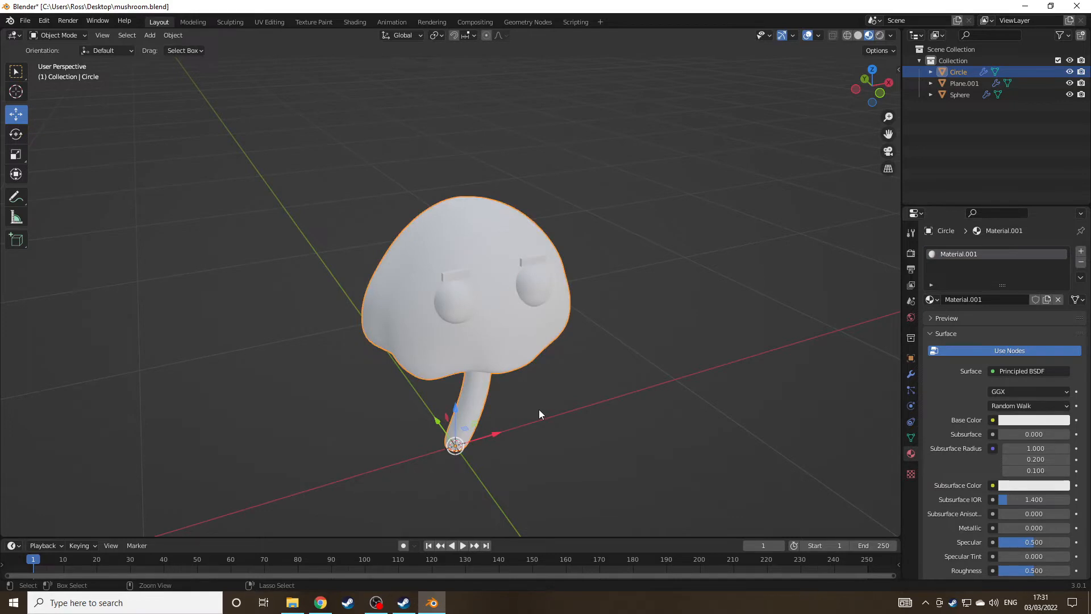
key(ctrl+z)
middle_drag(605, 402, 605, 379)
click(605, 379)
middle_drag(651, 293, 707, 306)
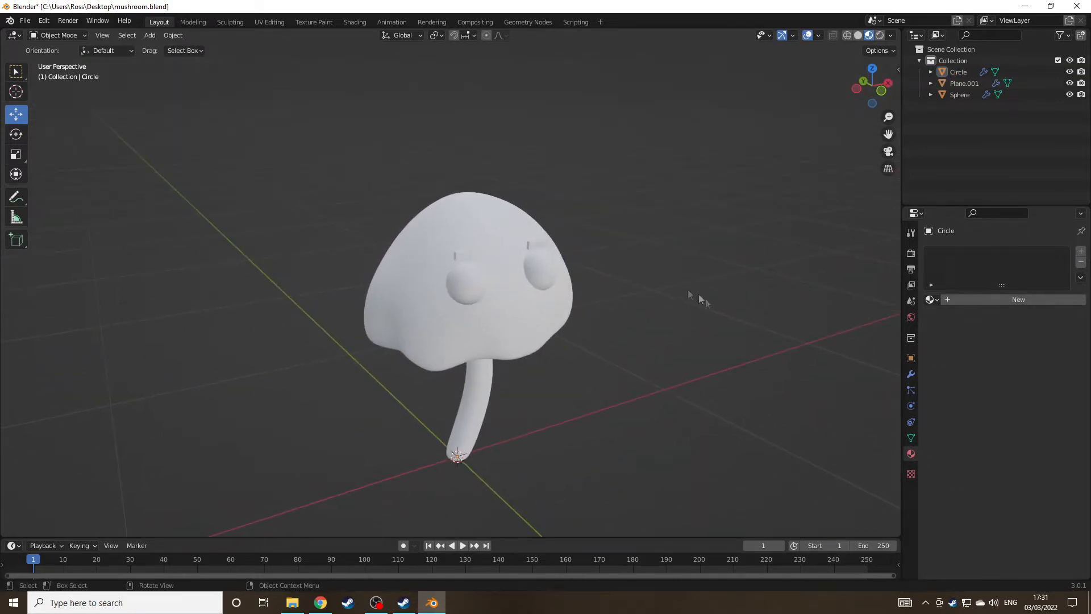
Step: Hide the eyebrow and eye objects, Plane.001 and Sphere, so only the mushroom body is shown
click(1069, 94)
middle_drag(710, 114, 645, 231)
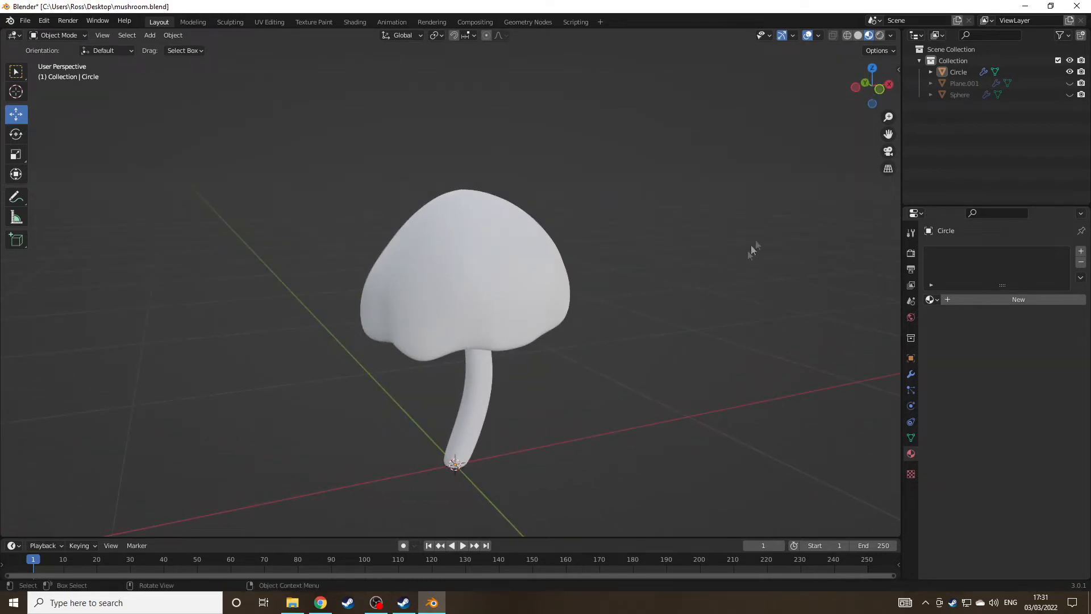
middle_drag(548, 219, 561, 222)
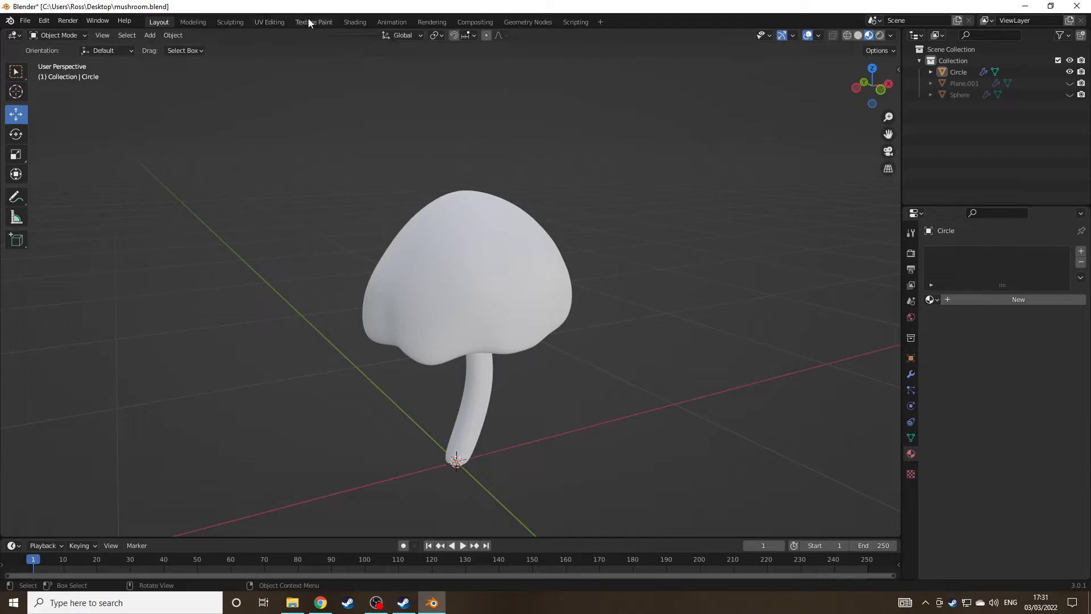
Step: Try to paint on the mushroom cap with the Draw brush in the Texture Paint workspace
click(273, 22)
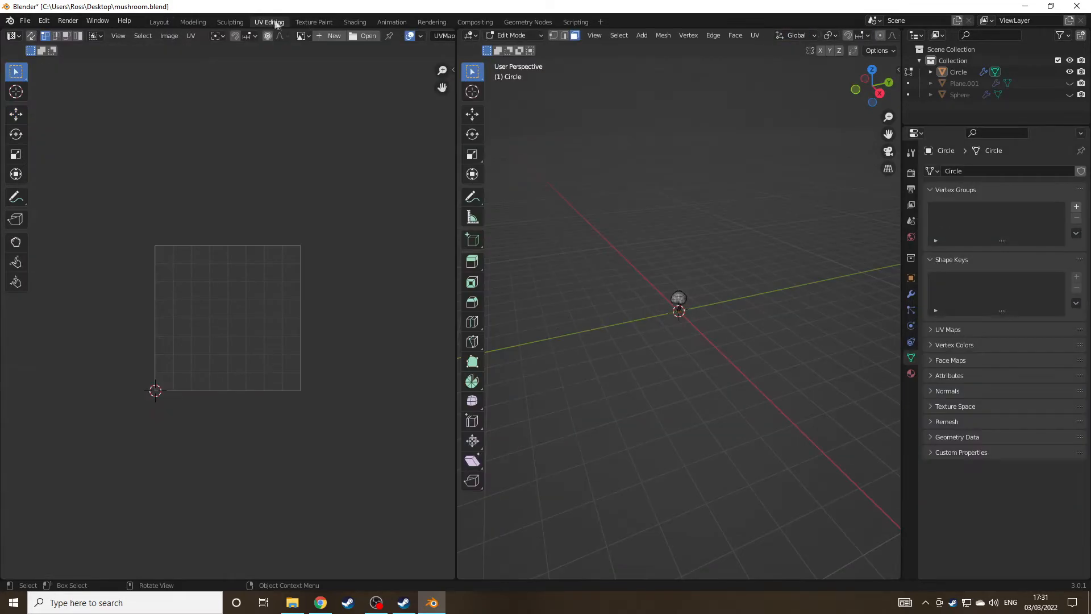
click(312, 22)
scroll(601, 372, up, 2)
mouse_move(798, 311)
middle_down()
mouse_move(687, 312)
mouse_move(655, 337)
mouse_move(638, 198)
mouse_move(607, 223)
mouse_move(604, 321)
mouse_move(622, 335)
middle_up()
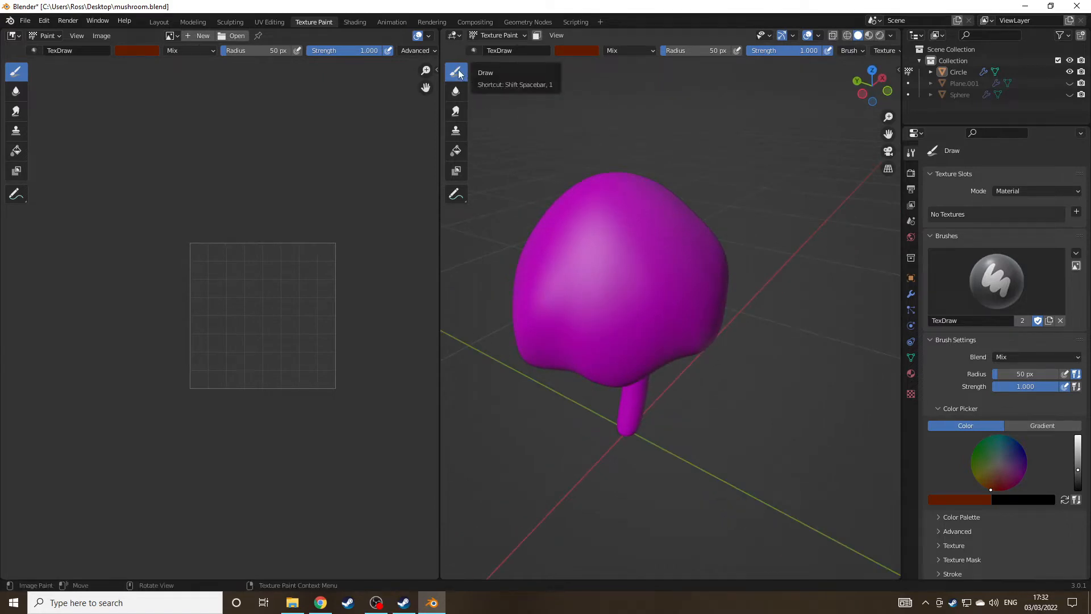
click(581, 275)
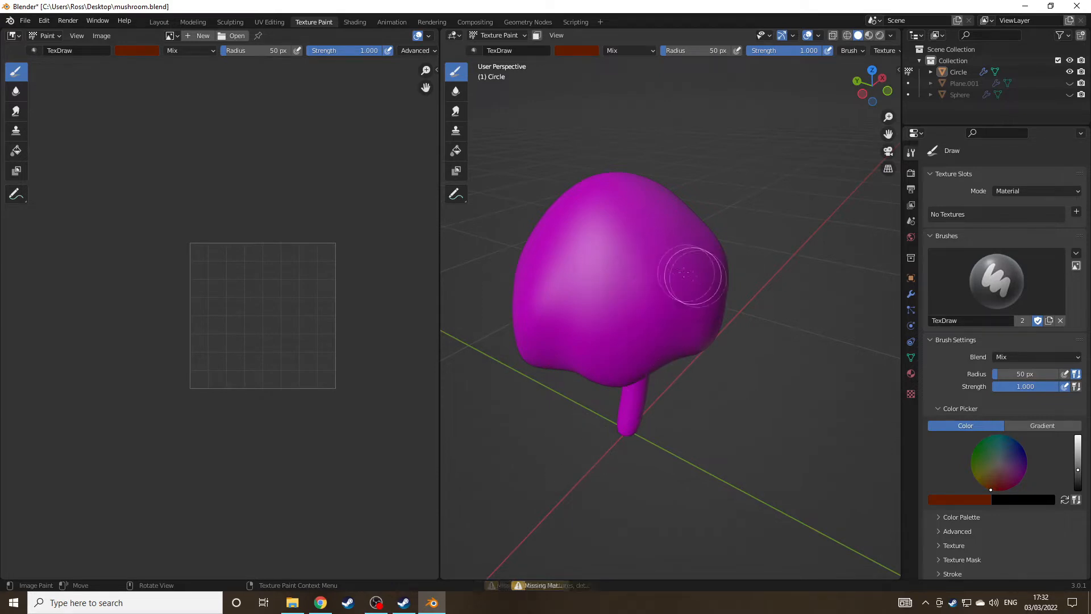
mouse_move(699, 322)
middle_down()
mouse_move(666, 231)
mouse_move(577, 188)
mouse_move(547, 245)
mouse_move(531, 334)
mouse_move(618, 337)
mouse_move(661, 252)
mouse_move(654, 241)
middle_up()
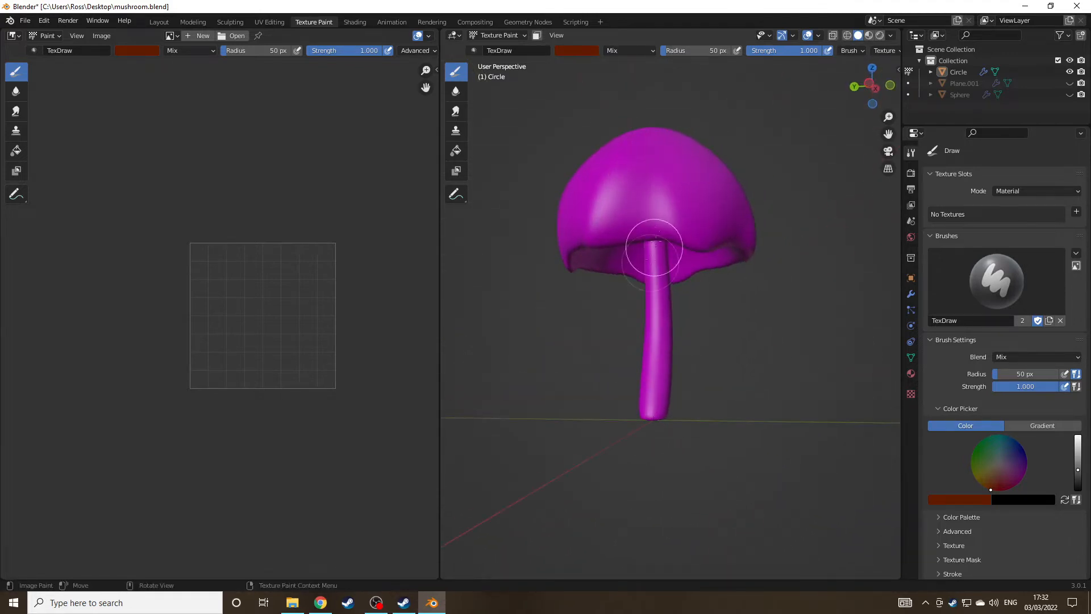
mouse_move(725, 191)
middle_down()
mouse_move(610, 309)
mouse_move(640, 317)
middle_up()
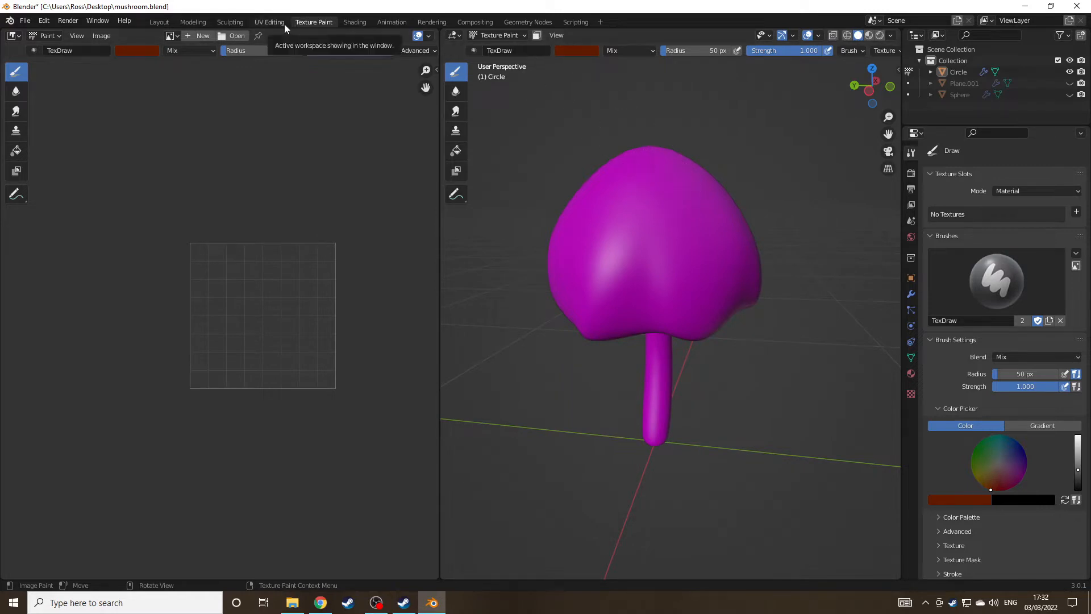
Step: In the UV Editing workspace, mark a seam on the edge loop around the cap's lower rim
click(269, 22)
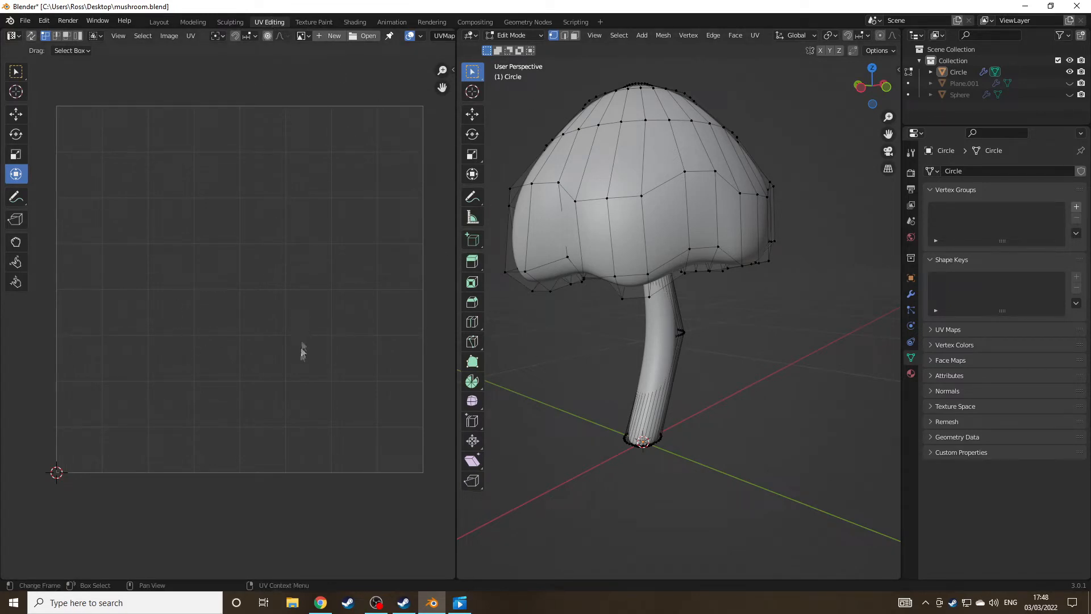
middle_drag(644, 331, 601, 323)
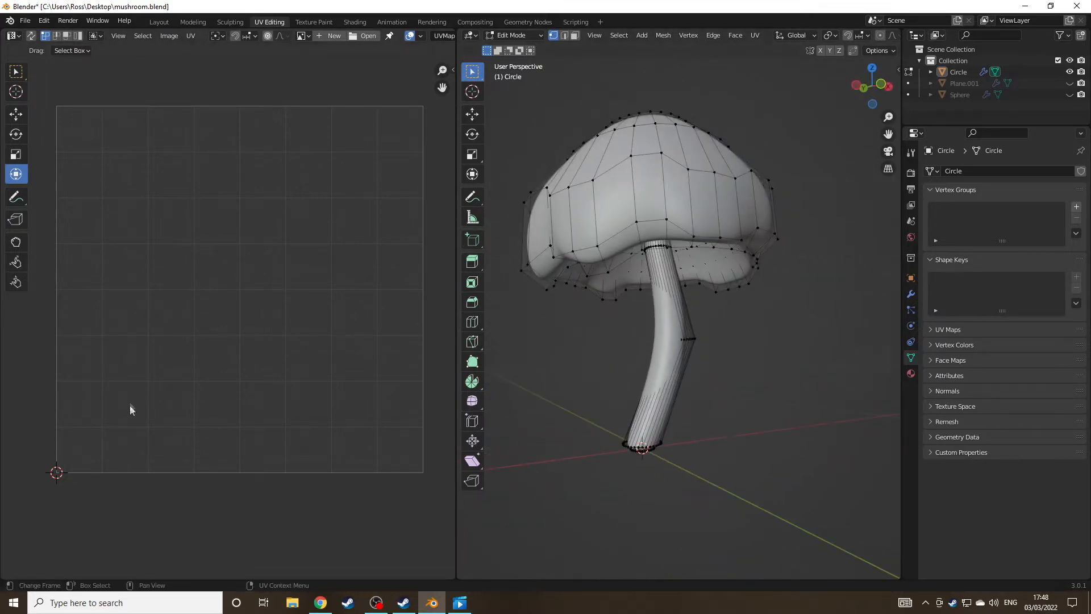
middle_drag(637, 220, 625, 148)
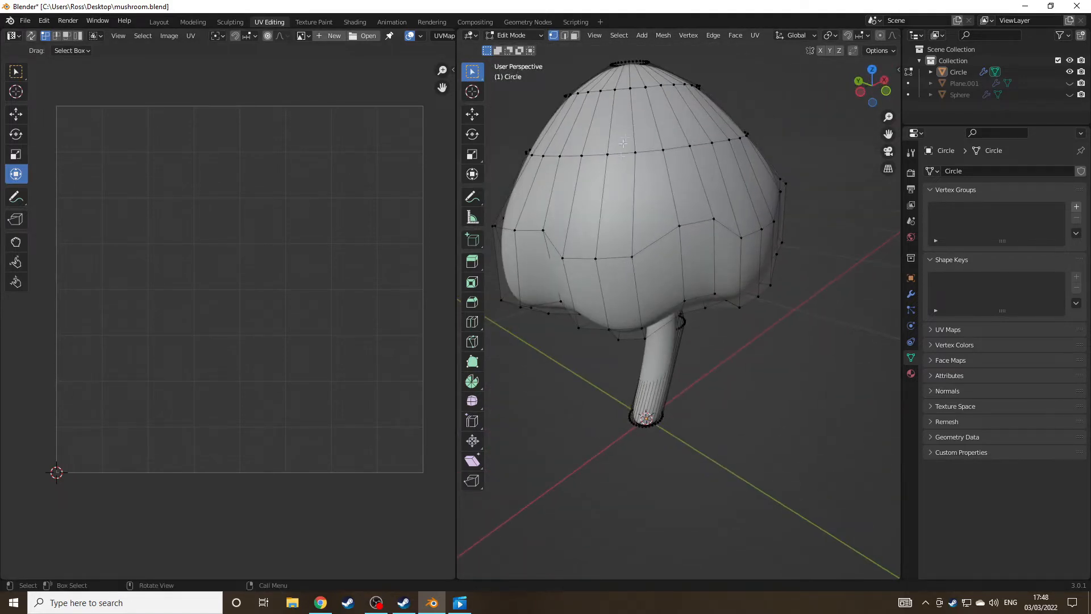
middle_drag(708, 300, 617, 315)
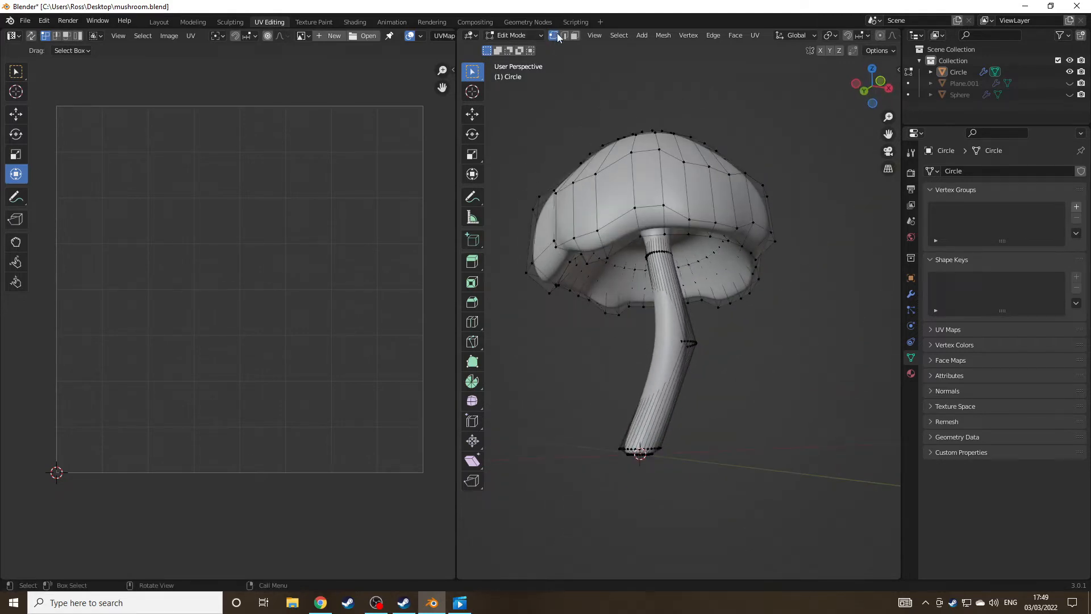
mouse_move(606, 249)
middle_down()
mouse_move(625, 289)
mouse_move(626, 242)
middle_up()
alt+click(626, 246)
middle_drag(699, 327, 634, 311)
key(u)
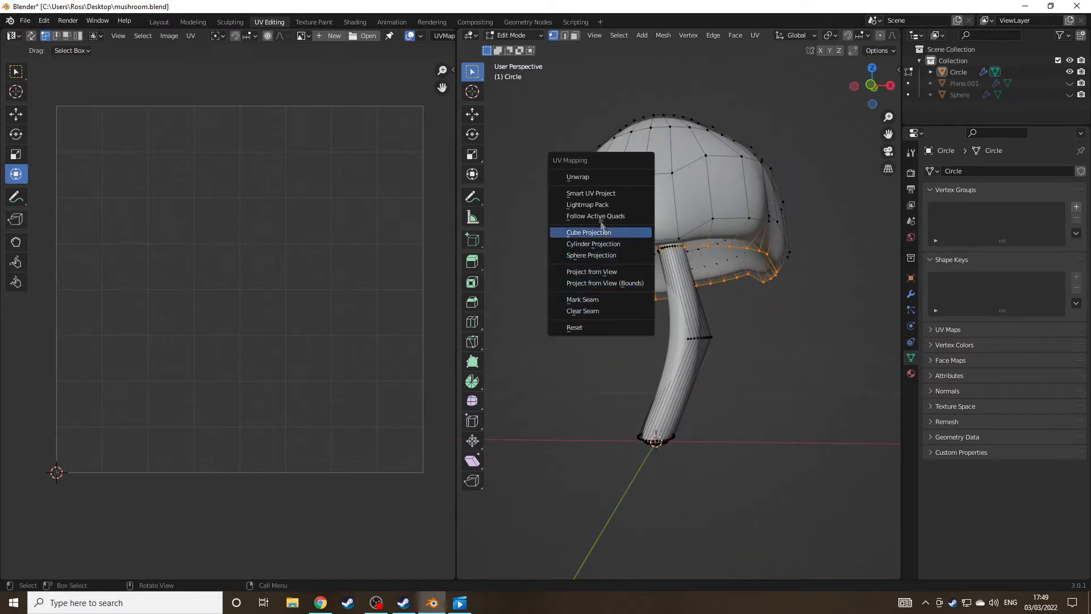
click(582, 299)
click(562, 363)
Step: Select the whole mushroom mesh to examine its UV islands, and clear the selection
mouse_move(562, 363)
middle_down()
mouse_move(575, 320)
mouse_move(579, 356)
middle_up()
key(a)
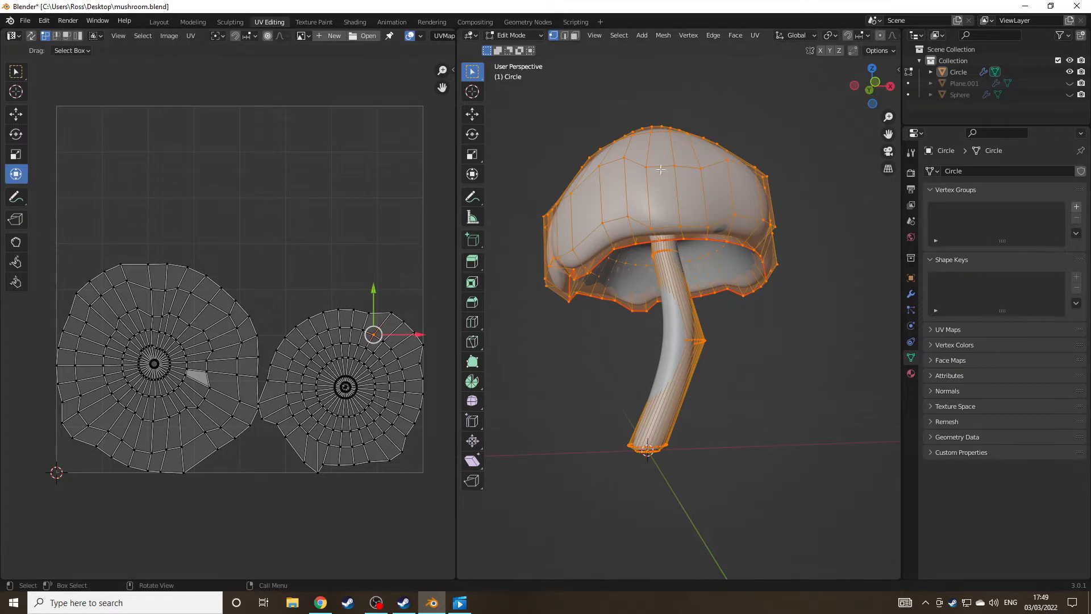
middle_drag(577, 358, 640, 395)
key(alt+a)
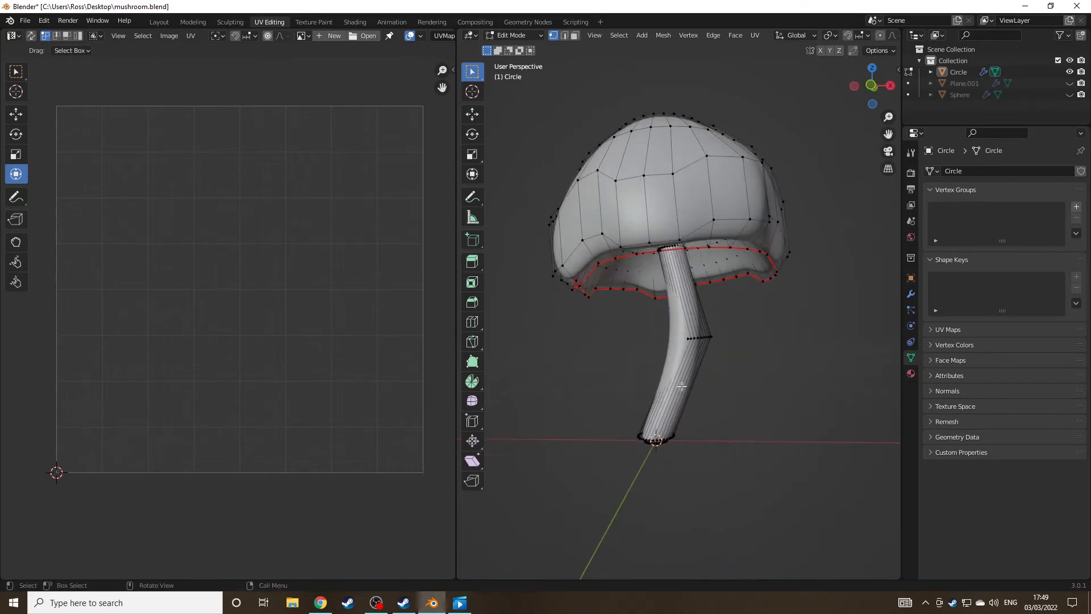
Step: Mark a seam along the length of the mushroom's stem
middle_drag(772, 397, 770, 215)
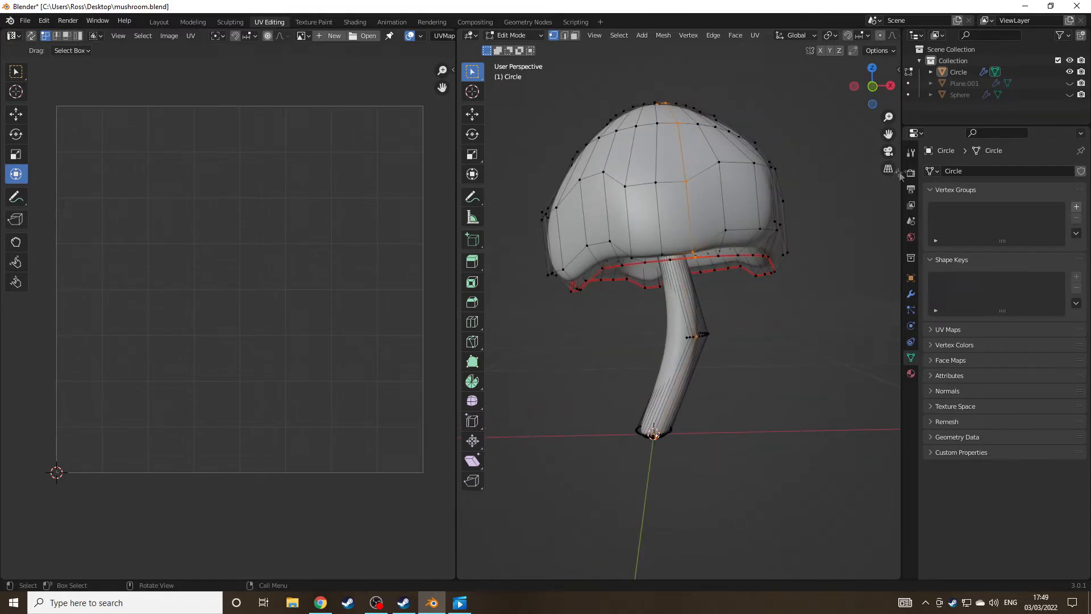
middle_drag(875, 146, 848, 145)
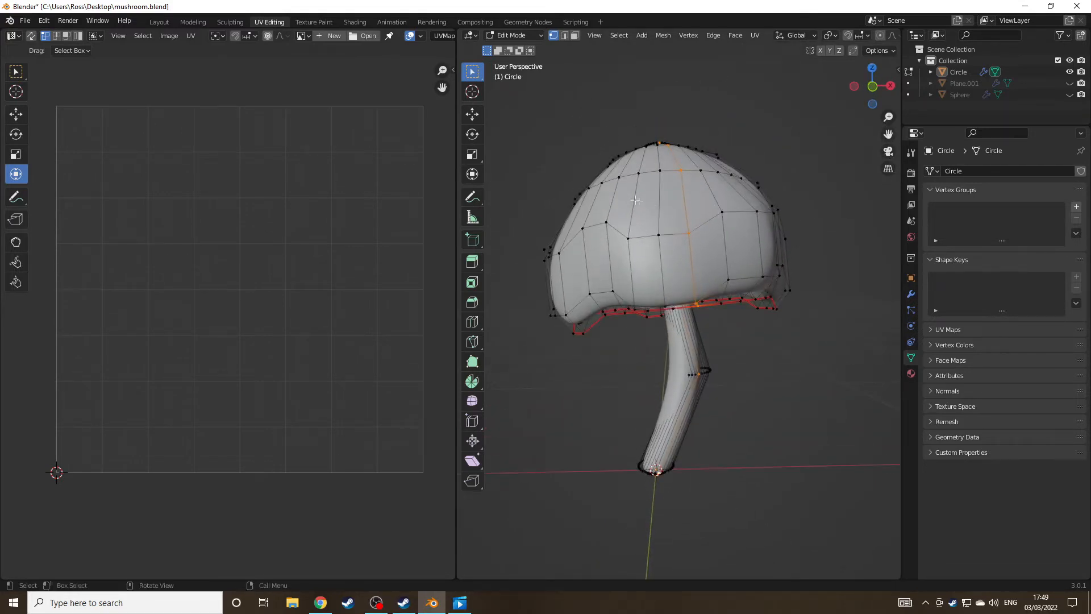
drag(540, 107, 722, 287)
key(Escape)
middle_drag(835, 294, 842, 260)
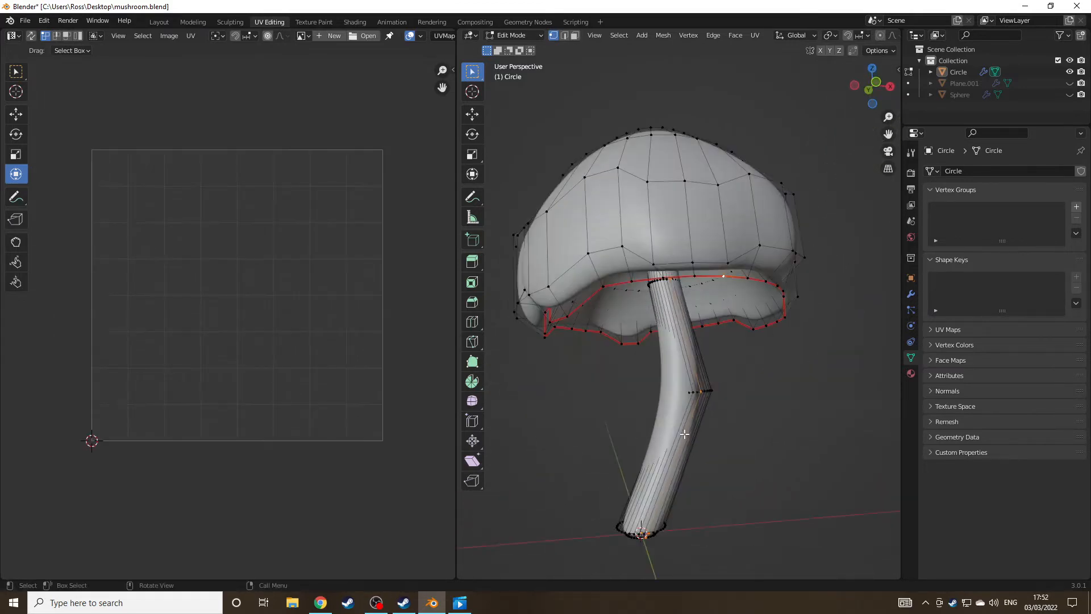
key(u)
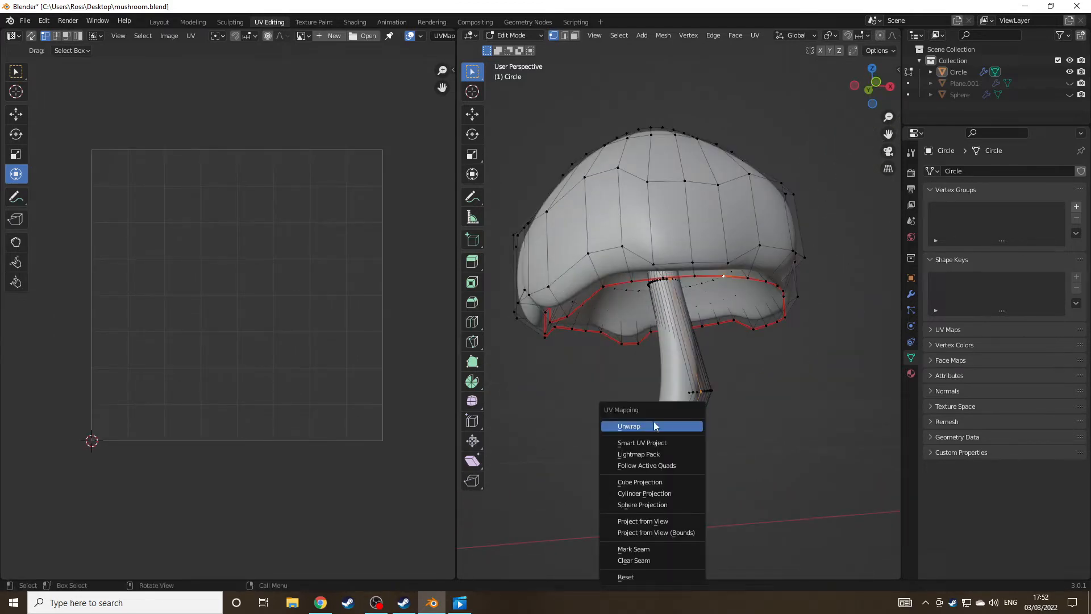
click(637, 548)
Step: Select the whole mushroom mesh and unwrap it along the marked cap and stem seams
middle_drag(522, 468, 640, 396)
key(u)
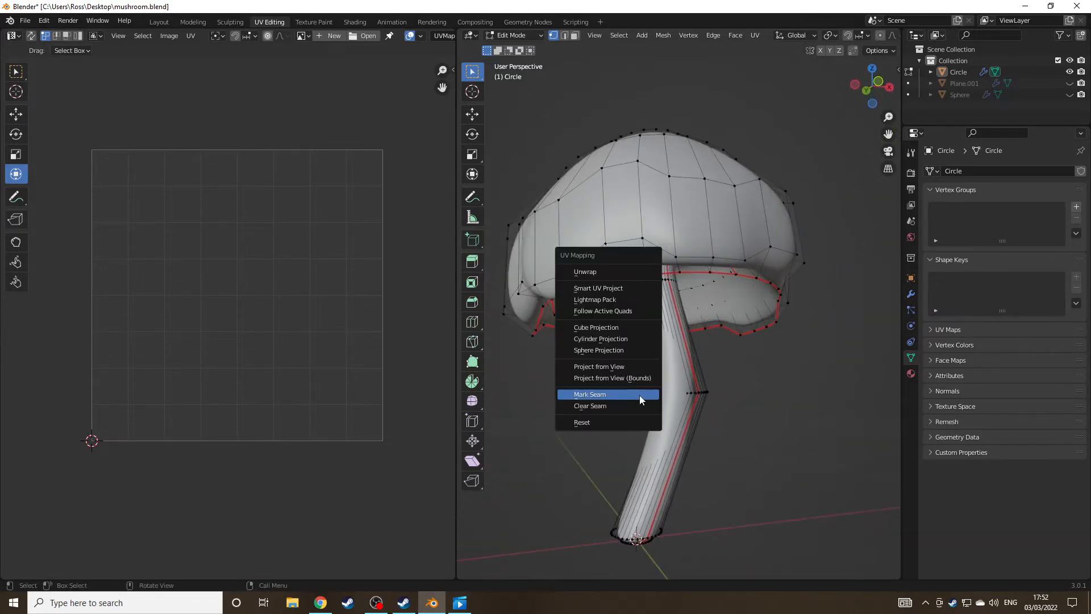
click(587, 272)
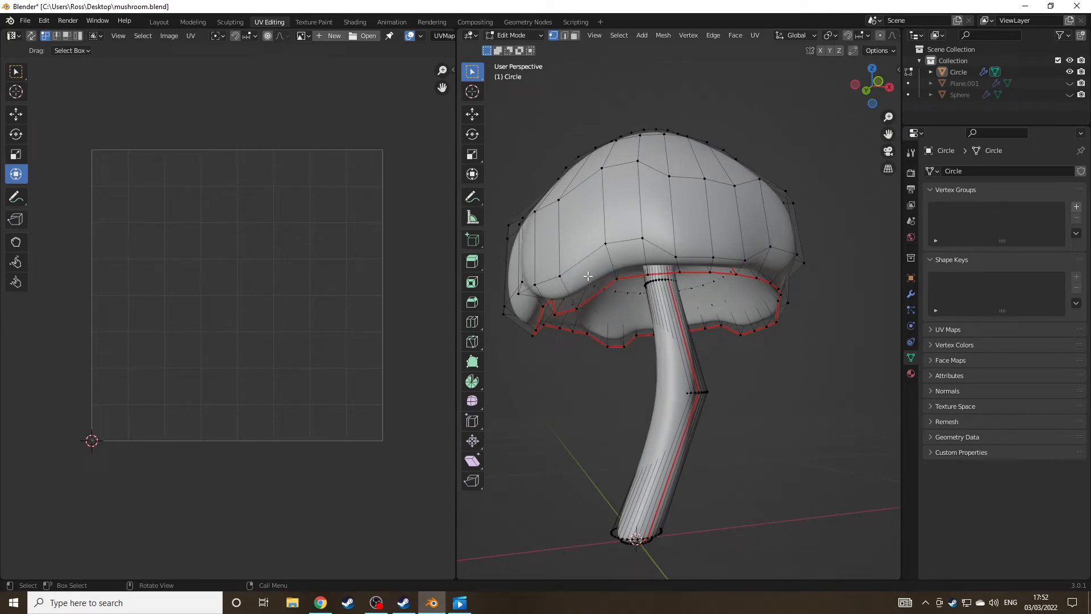
key(a)
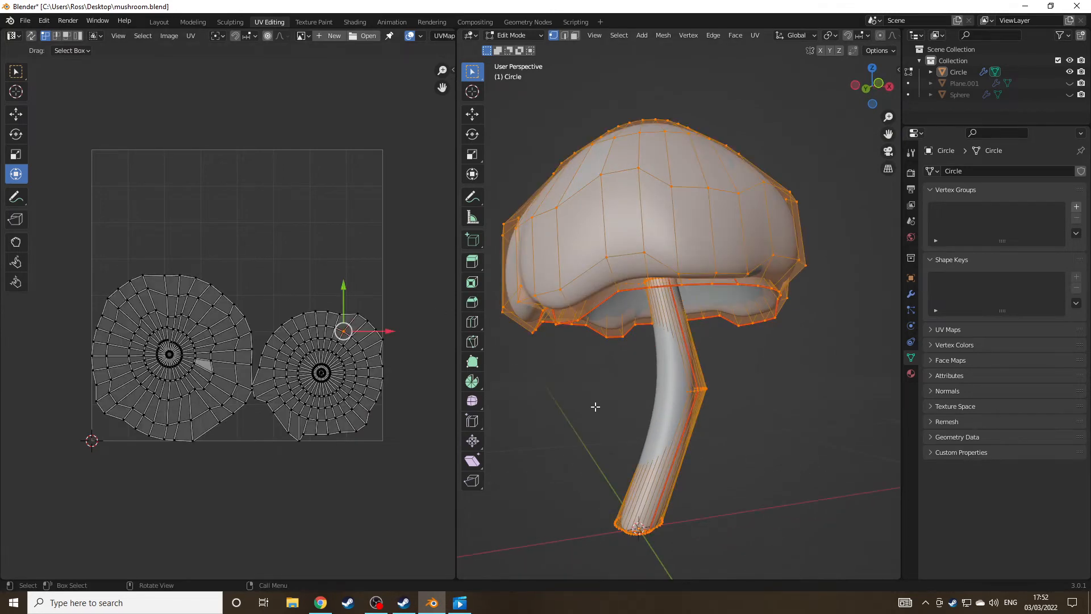
key(u)
click(557, 408)
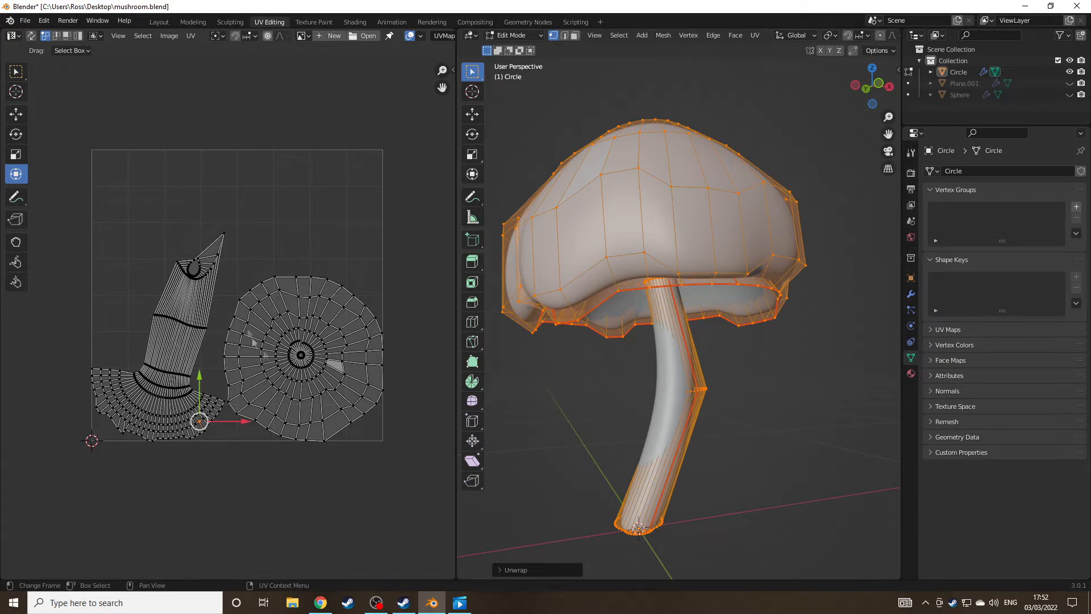
middle_drag(574, 443, 528, 382)
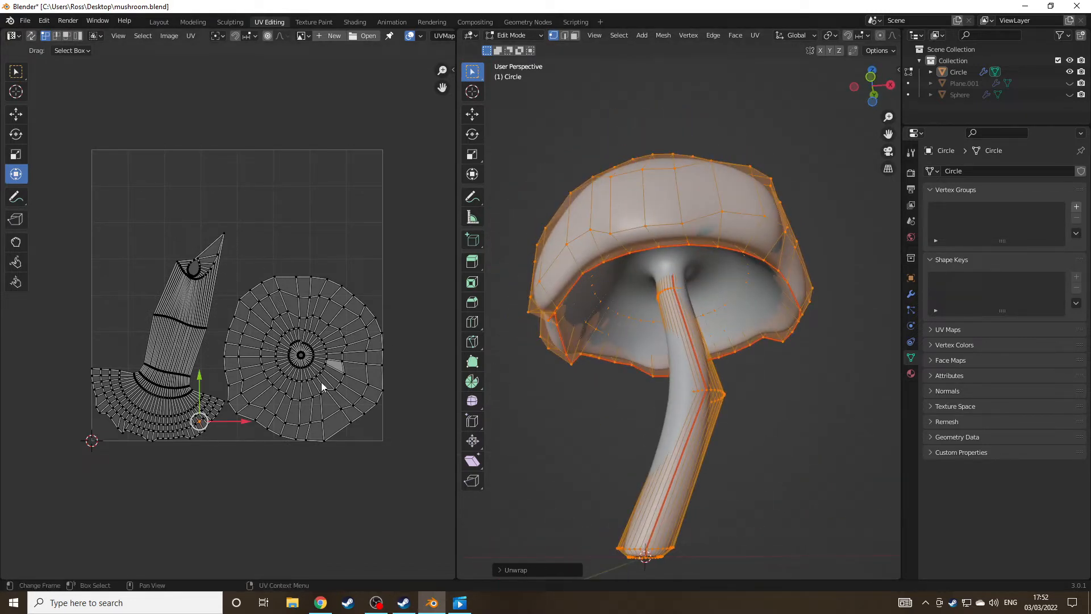
Step: Switch to the Texture Paint workspace and examine the untextured mushroom alongside its unwrapped UV layout
middle_drag(574, 432, 607, 463)
click(312, 21)
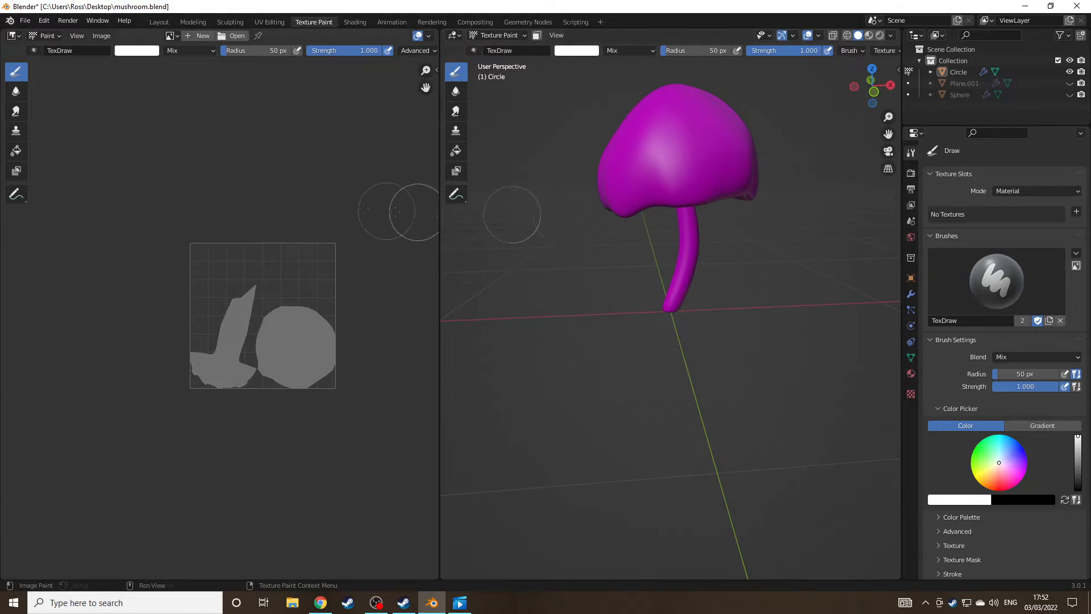
scroll(273, 195, up, 3)
middle_drag(271, 204, 165, 185)
mouse_move(804, 284)
middle_down()
mouse_move(802, 317)
mouse_move(821, 289)
middle_up()
scroll(783, 200, up, 4)
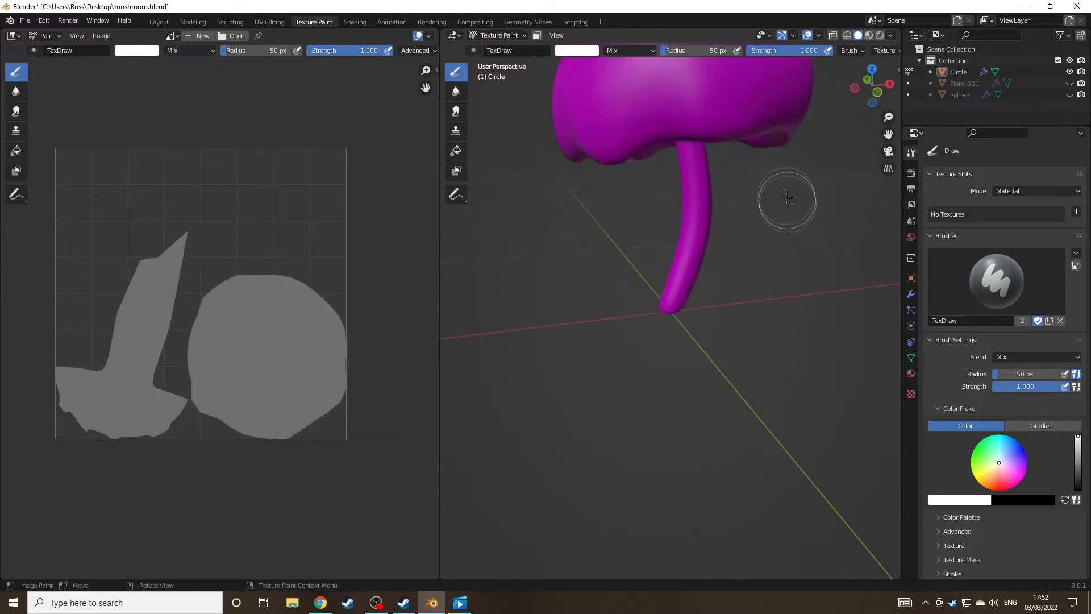
drag(888, 134, 865, 241)
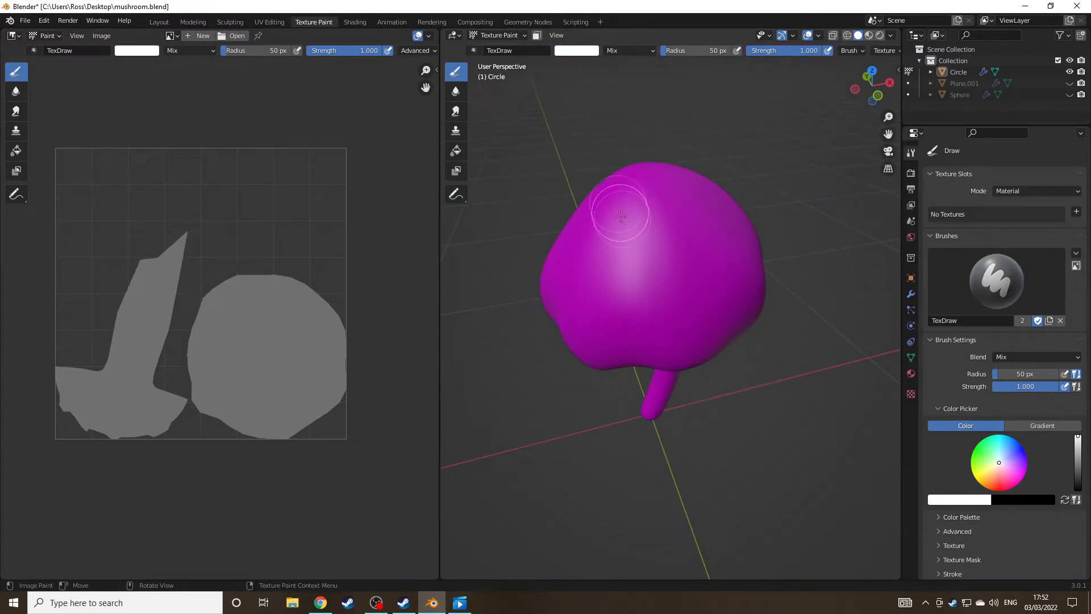
click(712, 285)
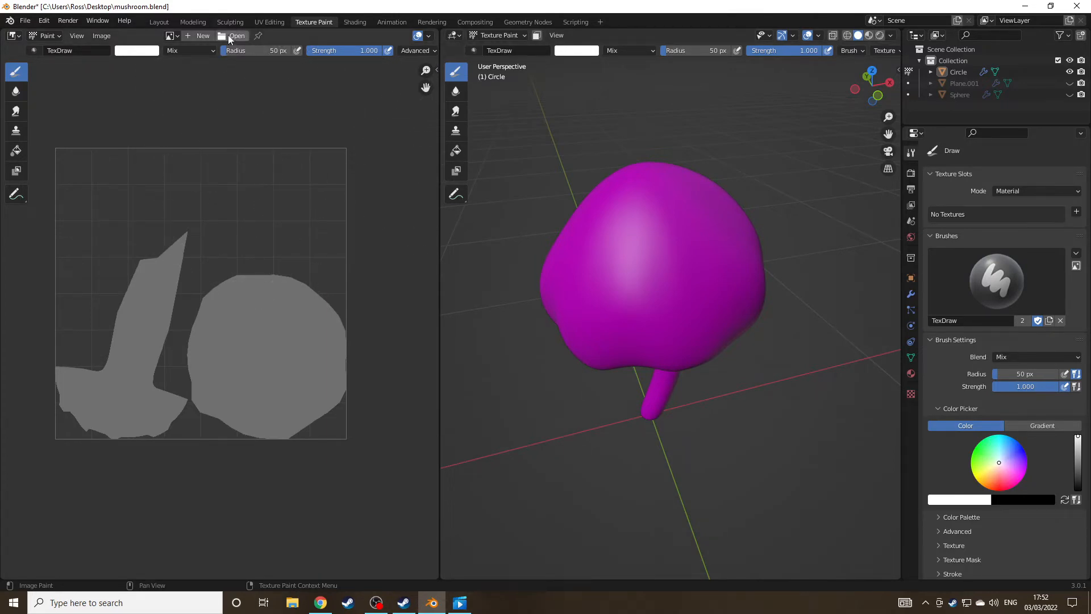
Step: Create a new 4000 × 4000 px image named Mushroom Colour with a dark orange-brown fill
click(197, 38)
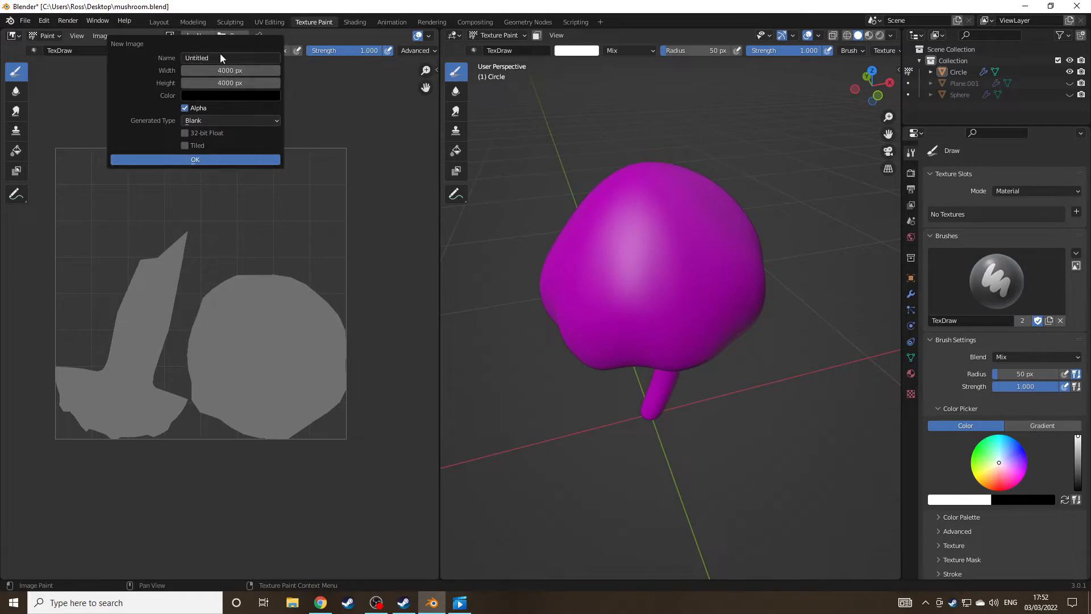
click(207, 96)
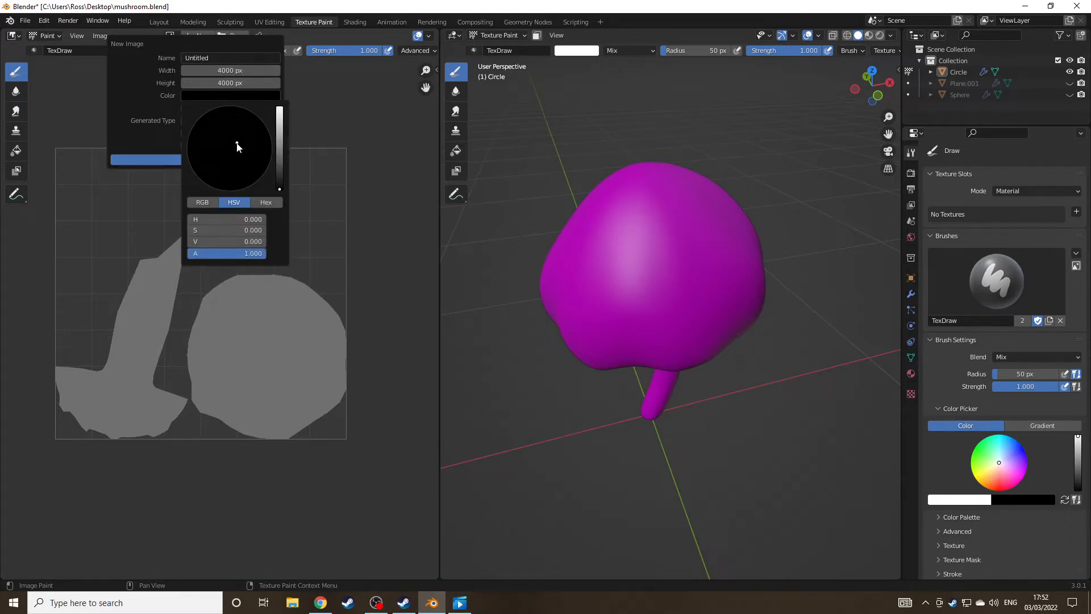
drag(284, 168, 213, 187)
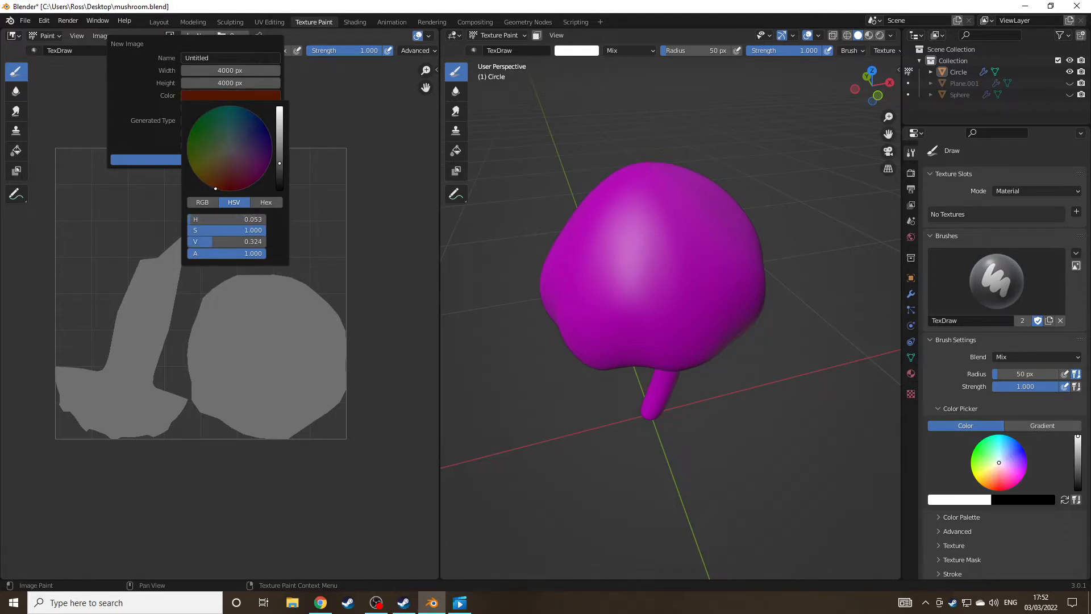
drag(279, 165, 279, 156)
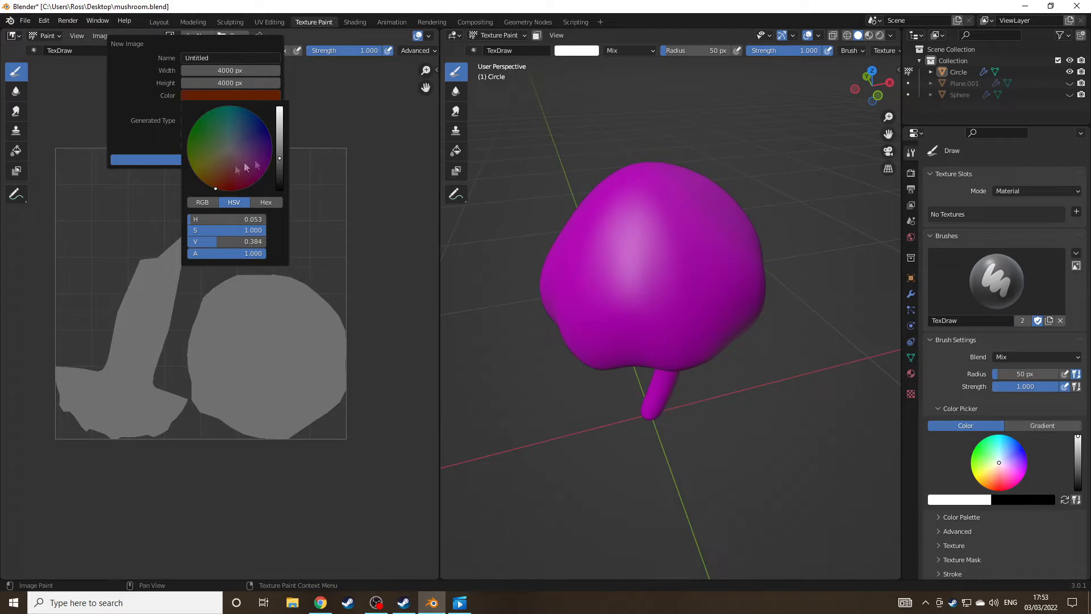
drag(219, 189, 214, 185)
click(204, 160)
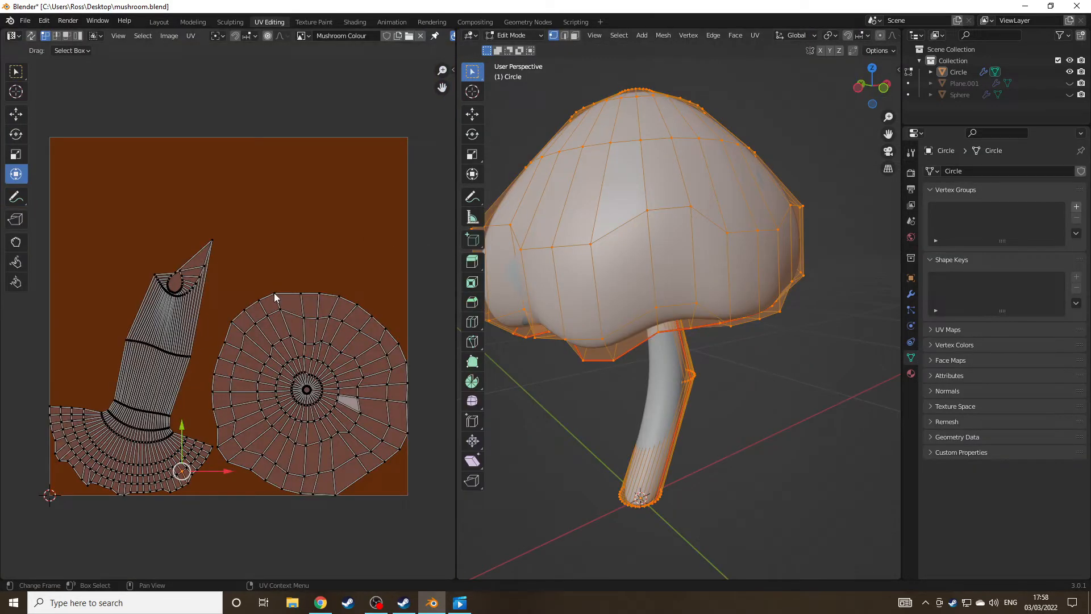
Step: Switch to the Shading workspace and create a new material for the mushroom
middle_drag(603, 311, 558, 295)
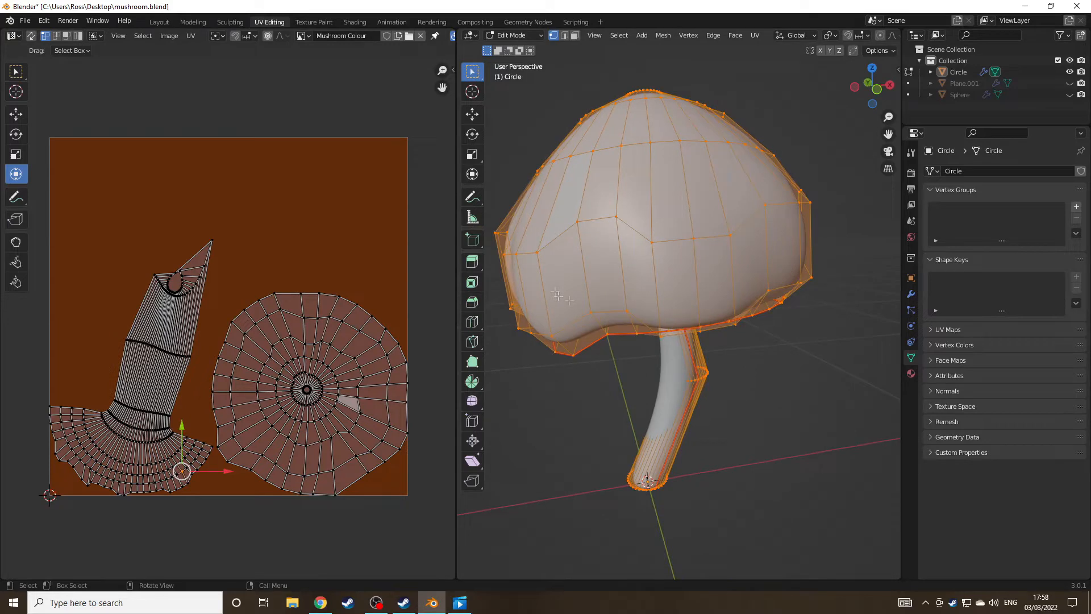
click(354, 22)
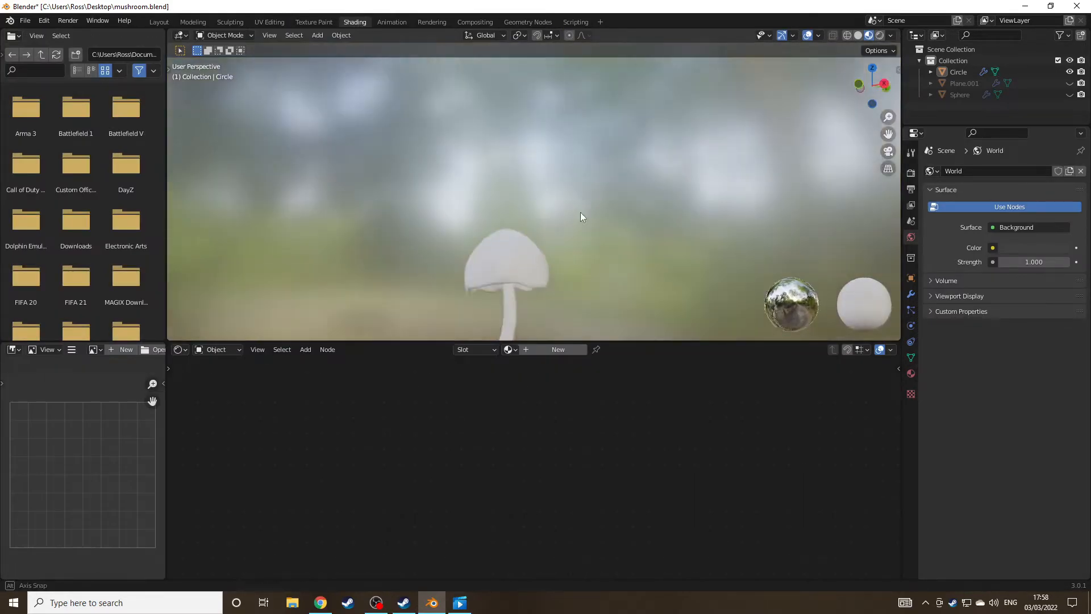
middle_drag(580, 214, 568, 294)
click(540, 348)
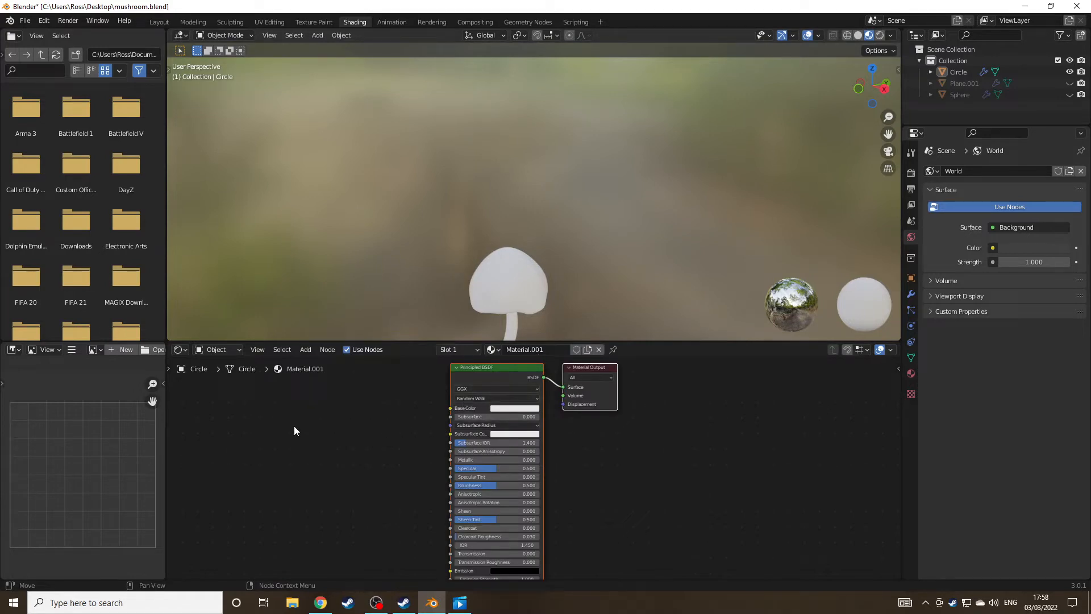
Step: Add an Image Texture node and place it beside the Principled BSDF, on its input side
key(shift+s)
key(shift+a)
click(354, 460)
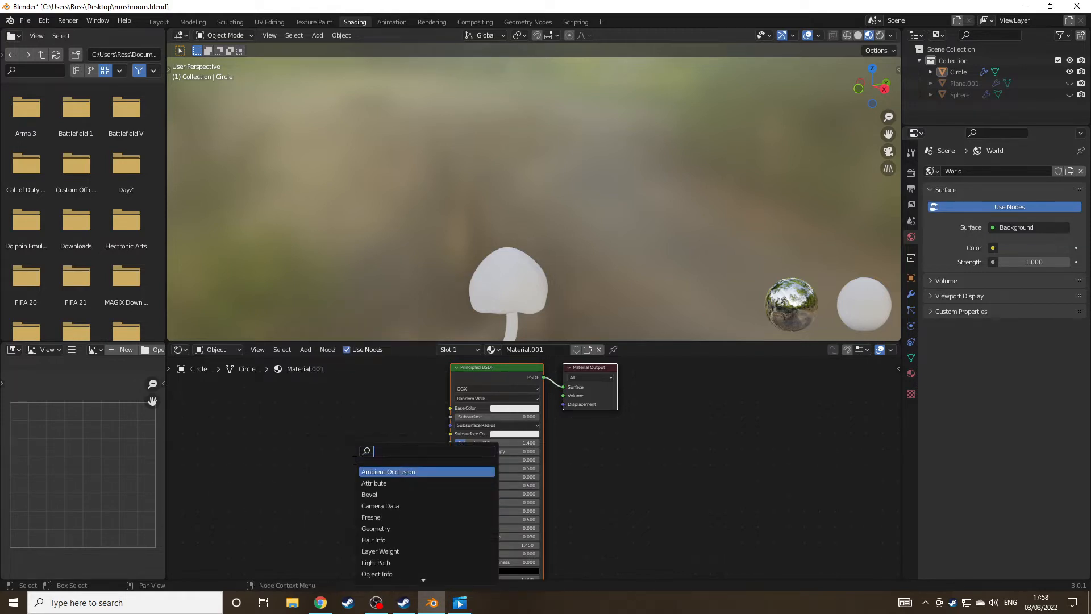
text(image)
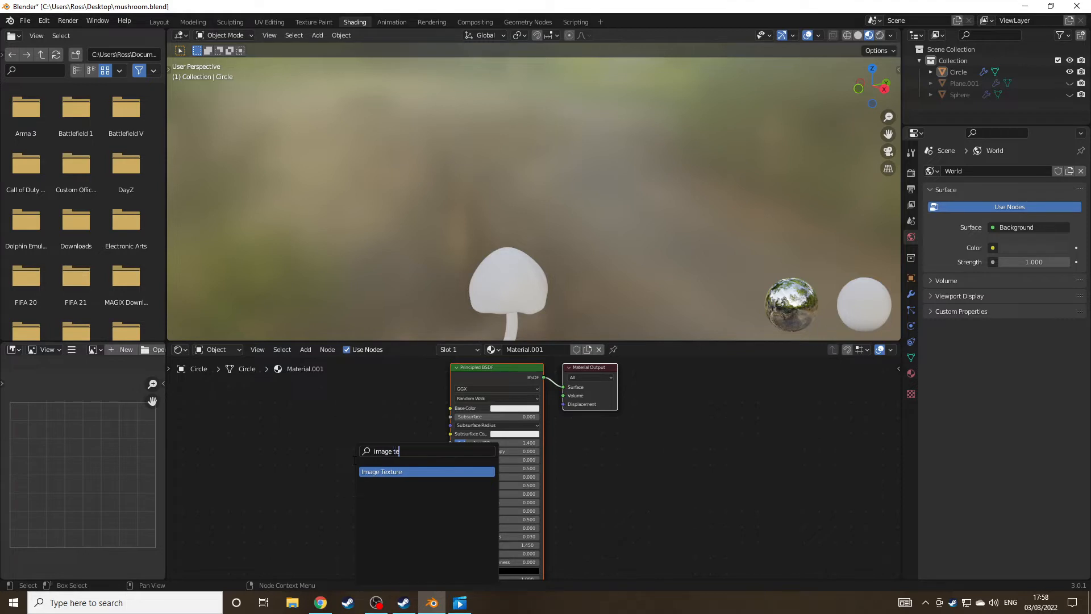
text( te)
key(Return)
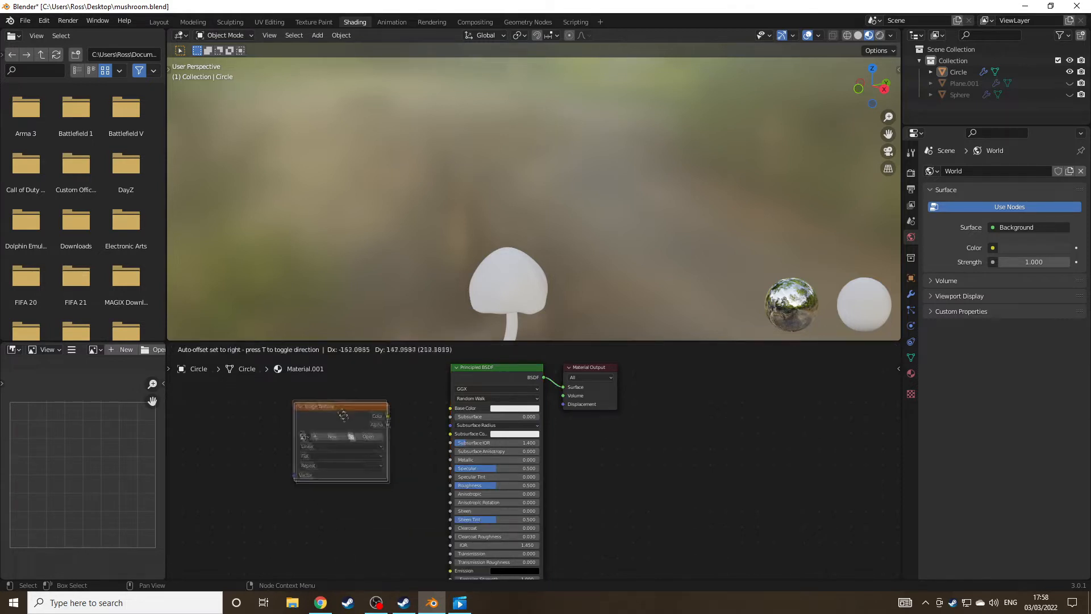
click(339, 407)
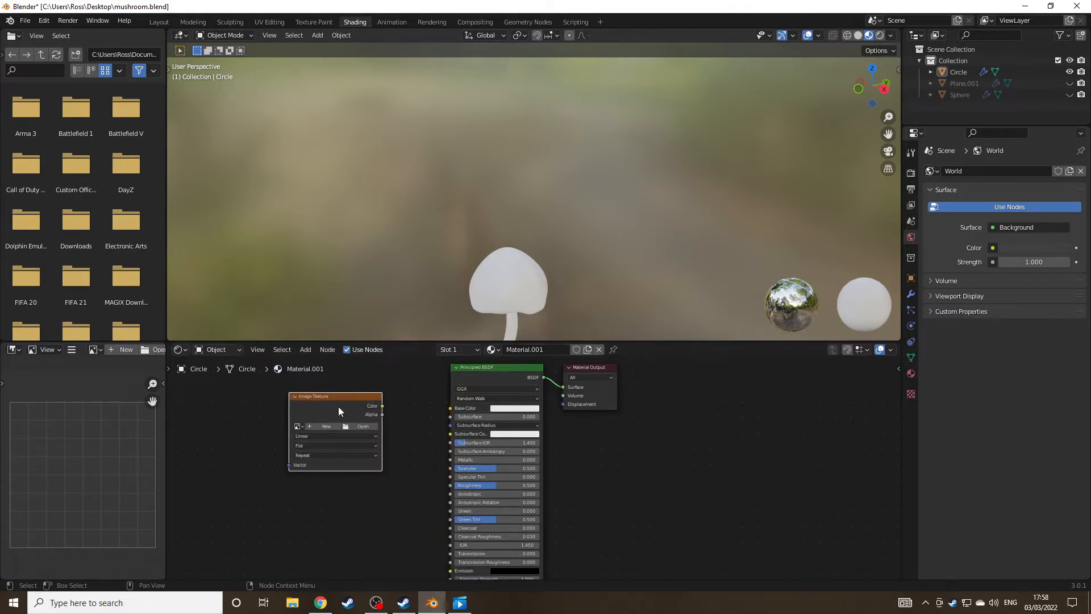
Step: Assign the Mushroom Colour image to the texture node and connect its Color output to the shader's Base Color
click(302, 428)
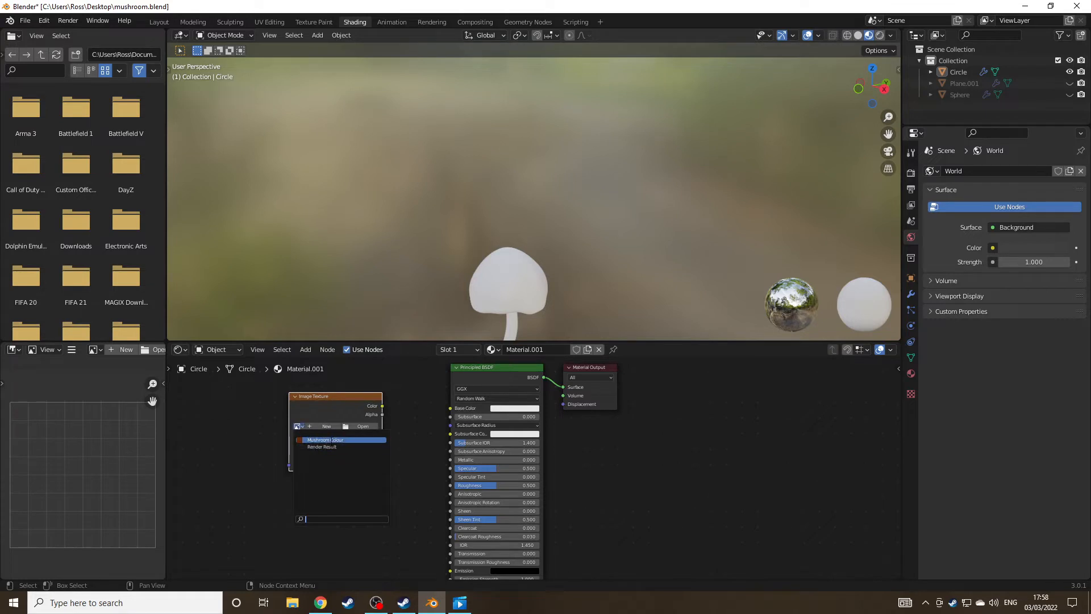
click(336, 445)
drag(382, 405, 449, 408)
click(450, 412)
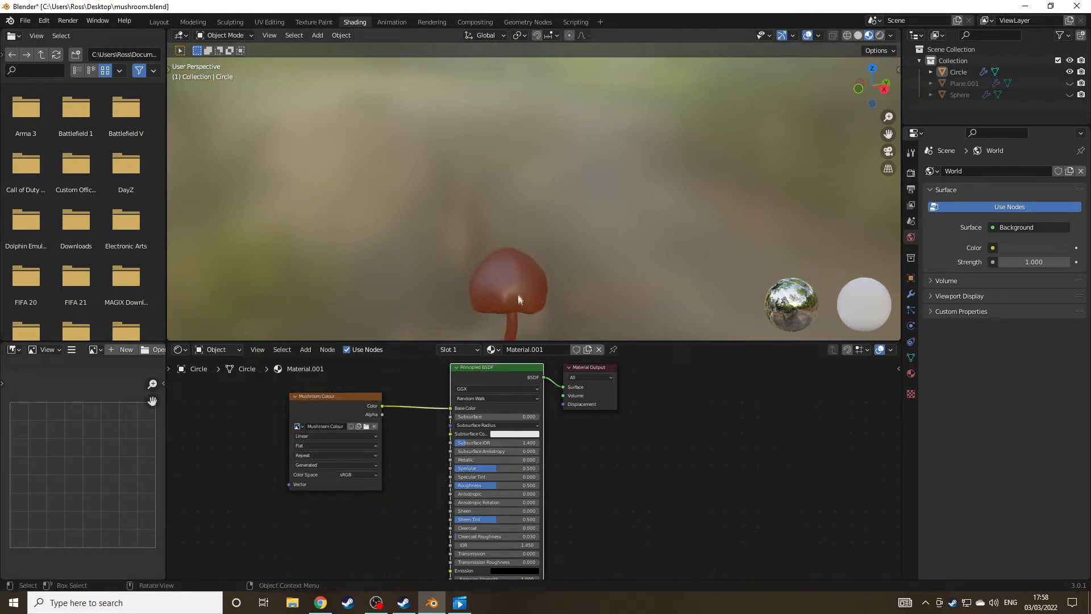
Step: Return to the Texture Paint workspace and frame the whole Mushroom Colour texture and the mushroom for painting
click(269, 21)
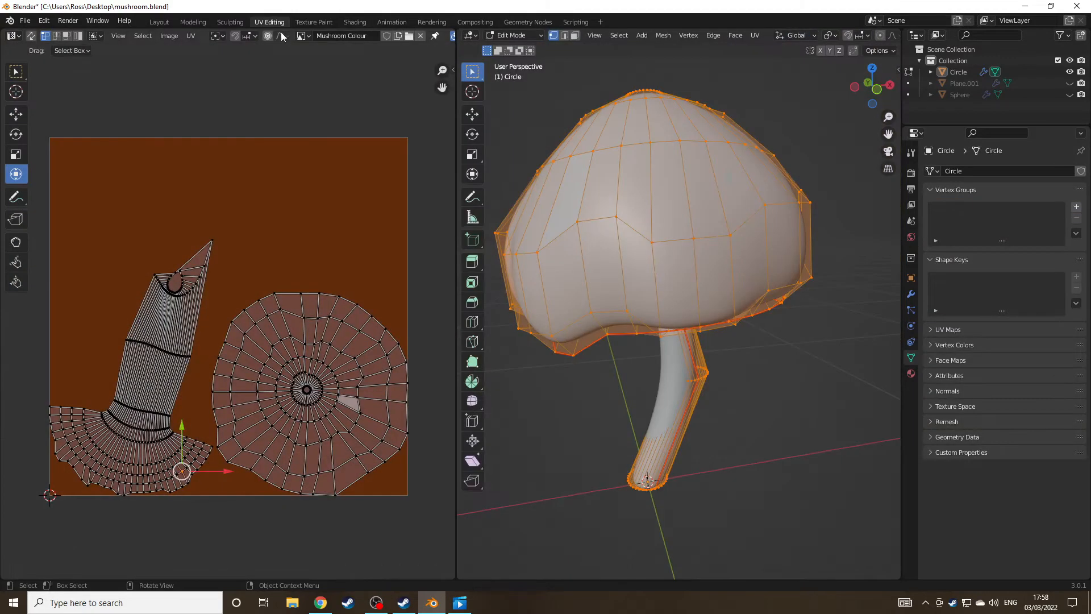
click(313, 22)
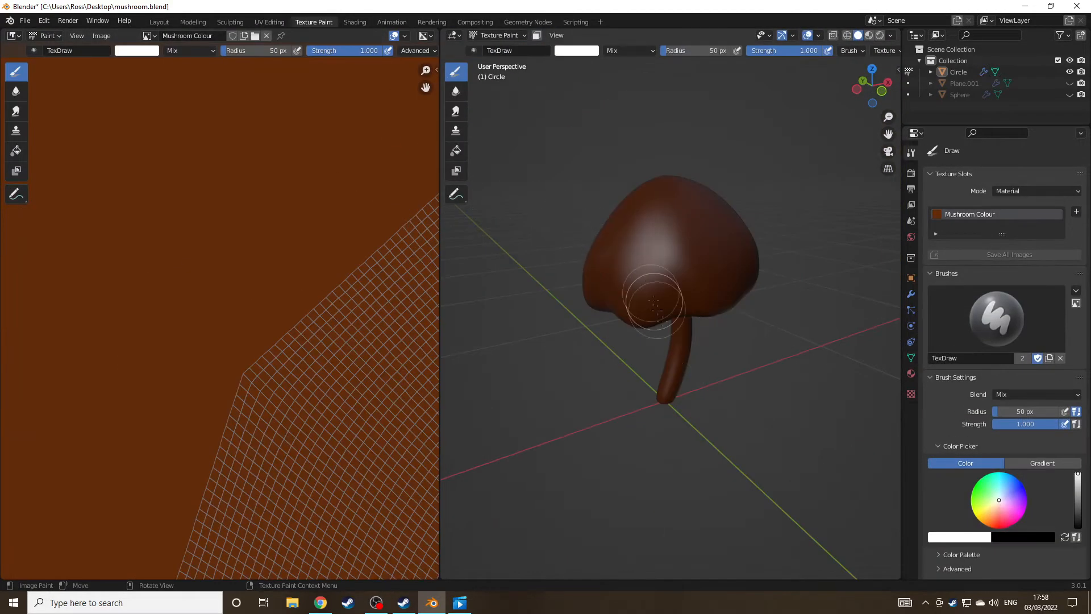
mouse_move(799, 307)
middle_down()
mouse_move(717, 294)
mouse_move(726, 312)
middle_up()
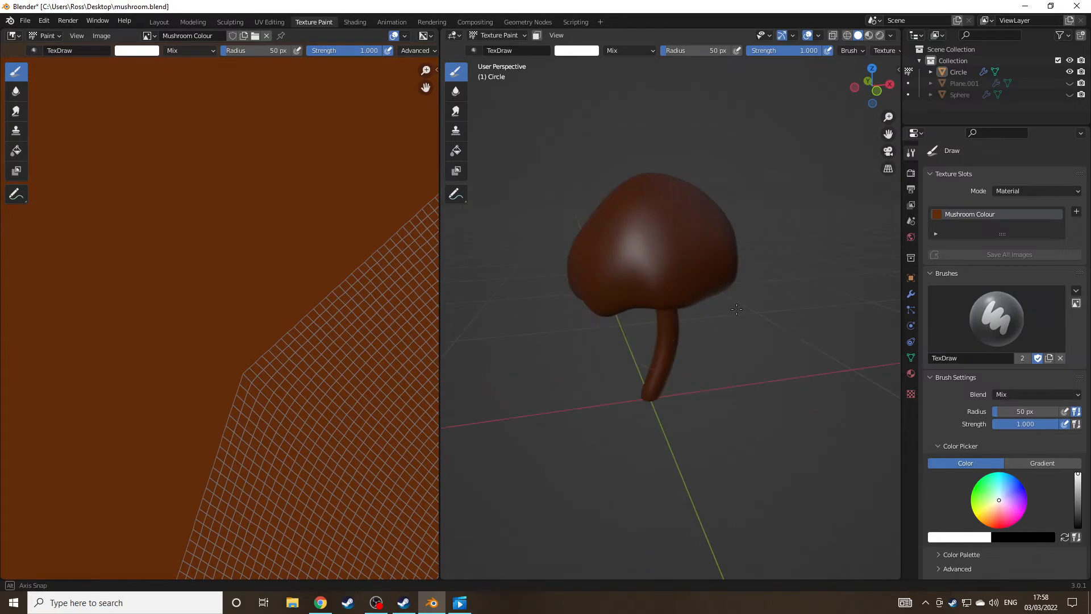
scroll(253, 341, down, 10)
scroll(263, 354, up, 3)
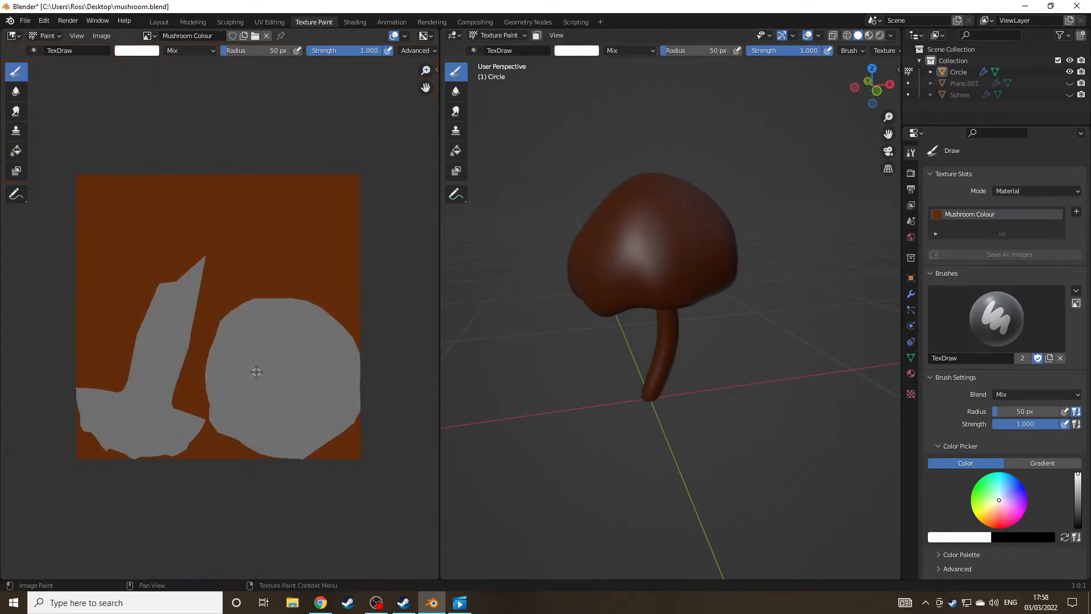
middle_drag(593, 382, 723, 250)
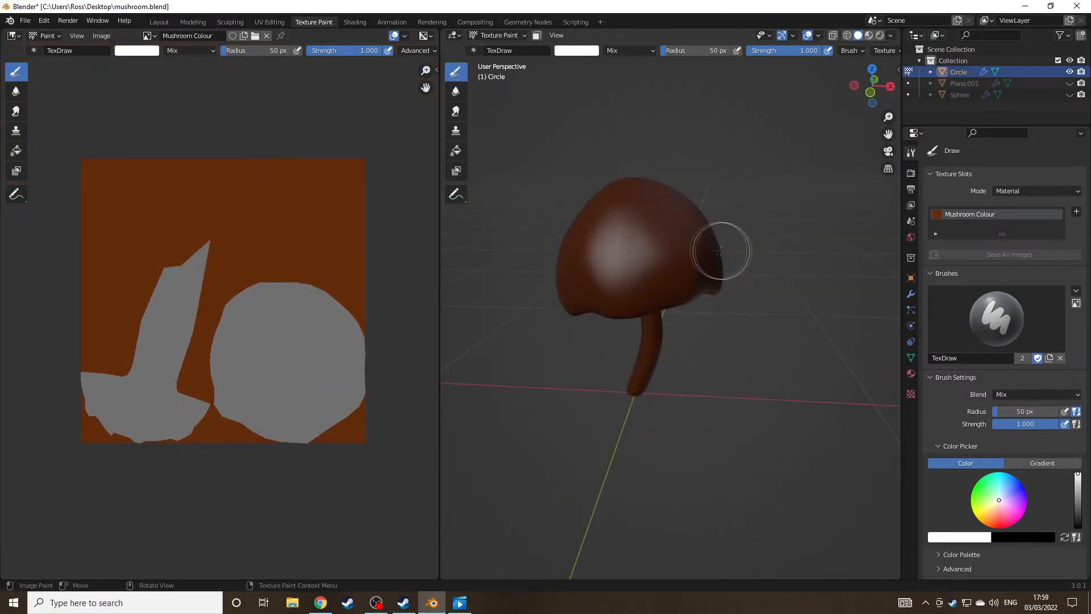
middle_drag(646, 237, 740, 283)
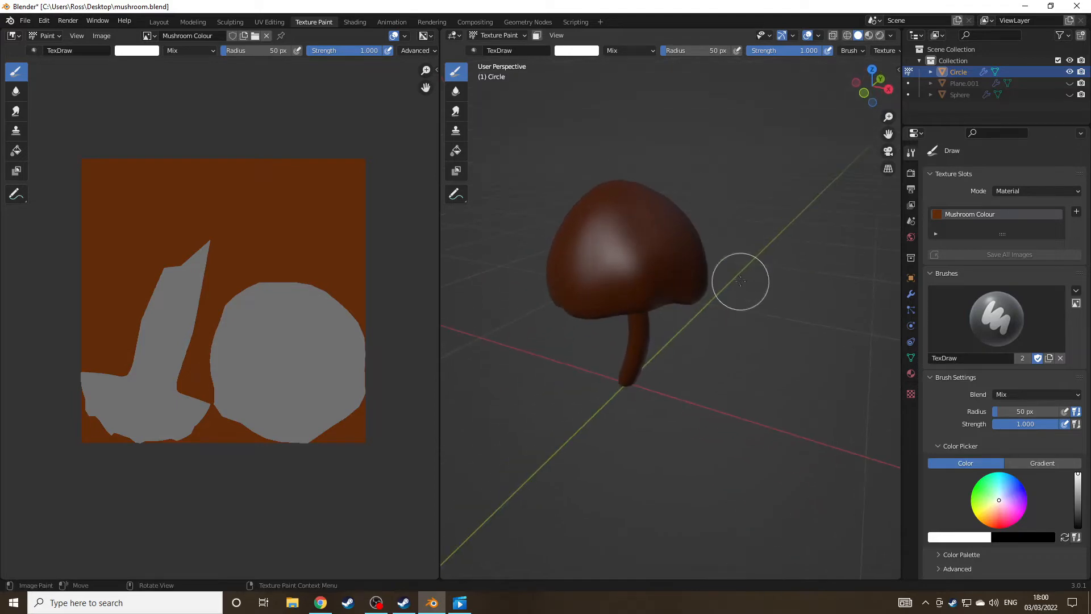
Step: Set the brush colour to pure red and dab two spots on the side of the cap
click(581, 51)
drag(603, 131, 604, 147)
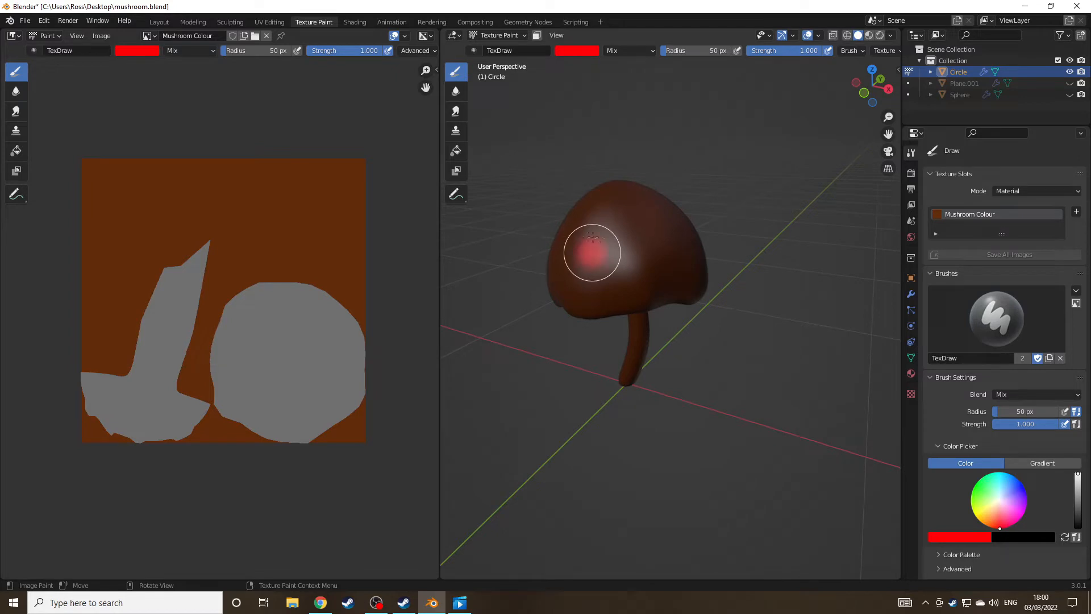
click(556, 275)
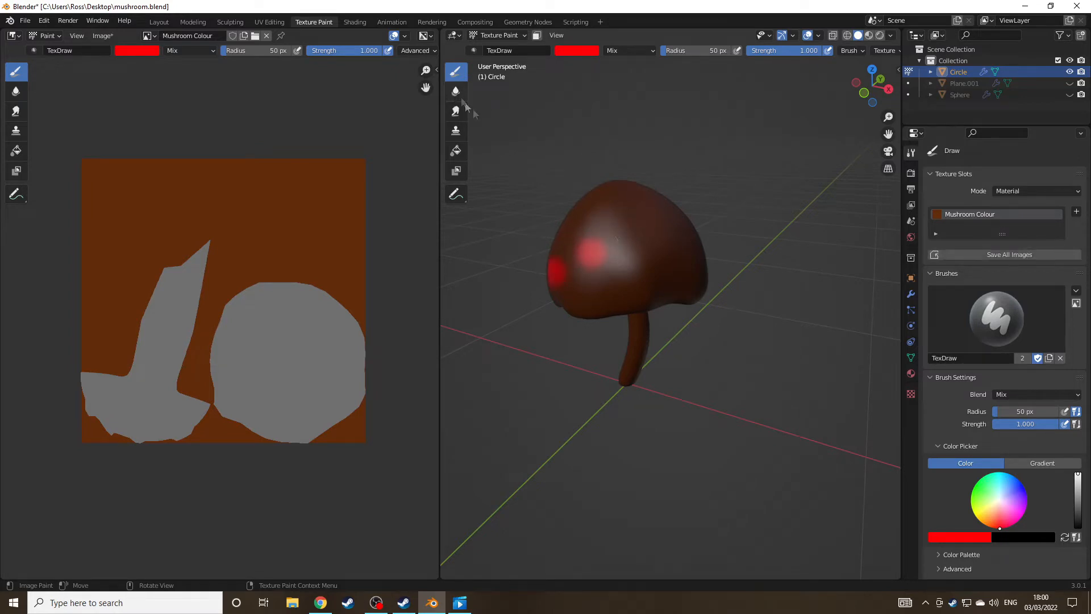
Step: Set the brush radius to 33 px, try a red stroke across the cap, and undo it
mouse_move(677, 269)
middle_down()
mouse_move(712, 289)
mouse_move(742, 261)
mouse_move(653, 285)
middle_up()
key(f)
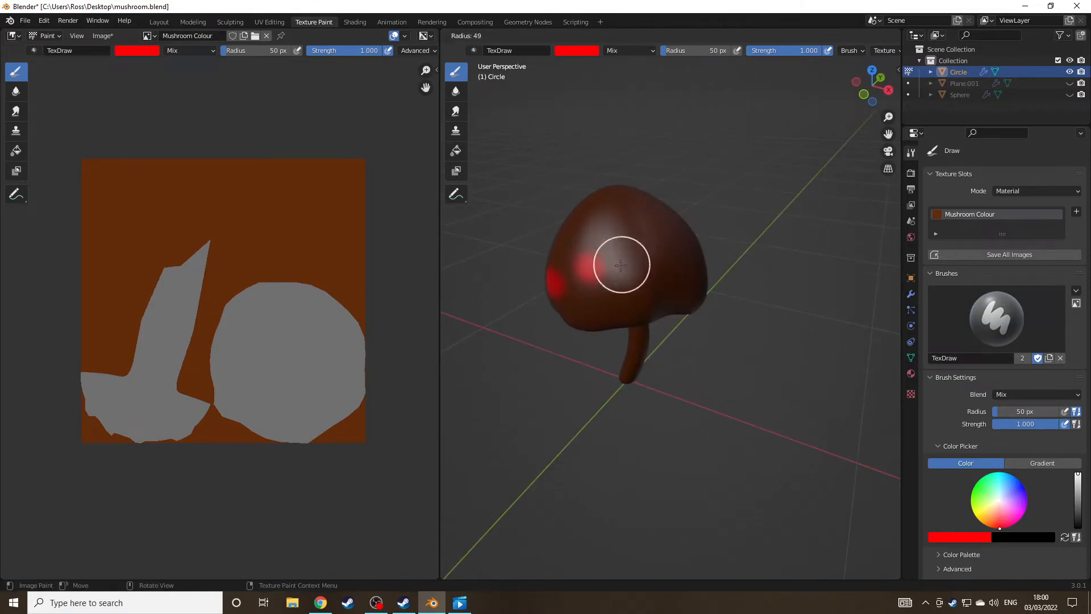
click(640, 266)
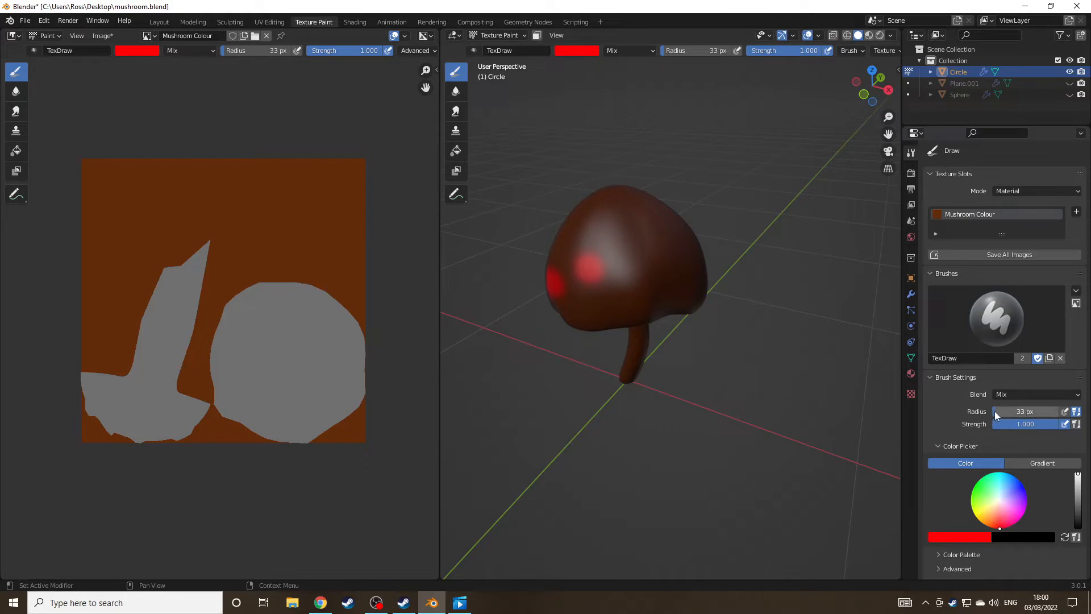
mouse_move(586, 258)
mouse_down()
mouse_move(608, 214)
mouse_move(638, 209)
mouse_move(606, 199)
mouse_move(650, 198)
mouse_move(567, 231)
mouse_move(562, 250)
mouse_move(594, 251)
mouse_move(574, 297)
mouse_move(633, 251)
mouse_move(648, 221)
mouse_move(681, 236)
mouse_move(700, 284)
mouse_move(665, 253)
mouse_move(658, 280)
mouse_move(572, 287)
mouse_move(551, 312)
mouse_move(585, 320)
mouse_move(575, 253)
mouse_move(598, 318)
mouse_move(655, 297)
mouse_move(703, 296)
mouse_up()
mouse_move(707, 314)
middle_down()
mouse_move(731, 324)
mouse_move(708, 380)
mouse_move(670, 344)
mouse_move(680, 324)
middle_up()
scroll(662, 355, up, 3)
key(ctrl+z)
Step: Paint the outer surface of the mushroom cap red with overlapping strokes from all sides
mouse_move(612, 200)
mouse_down()
mouse_move(604, 187)
mouse_move(625, 163)
mouse_move(614, 170)
mouse_move(677, 178)
mouse_move(570, 229)
mouse_move(673, 182)
mouse_move(568, 233)
mouse_move(608, 241)
mouse_move(555, 288)
mouse_move(629, 250)
mouse_move(681, 200)
mouse_move(725, 231)
mouse_move(680, 270)
mouse_move(543, 305)
mouse_move(557, 334)
mouse_move(570, 309)
mouse_up()
middle_drag(570, 309, 700, 226)
drag(699, 226, 707, 206)
mouse_move(706, 207)
middle_down()
mouse_move(733, 216)
mouse_move(728, 226)
middle_up()
drag(641, 230, 671, 221)
mouse_move(553, 267)
middle_down()
mouse_move(466, 259)
mouse_move(571, 262)
middle_up()
drag(723, 248, 642, 294)
middle_drag(695, 277, 735, 266)
drag(735, 265, 721, 283)
middle_drag(721, 283, 752, 275)
drag(667, 150, 604, 253)
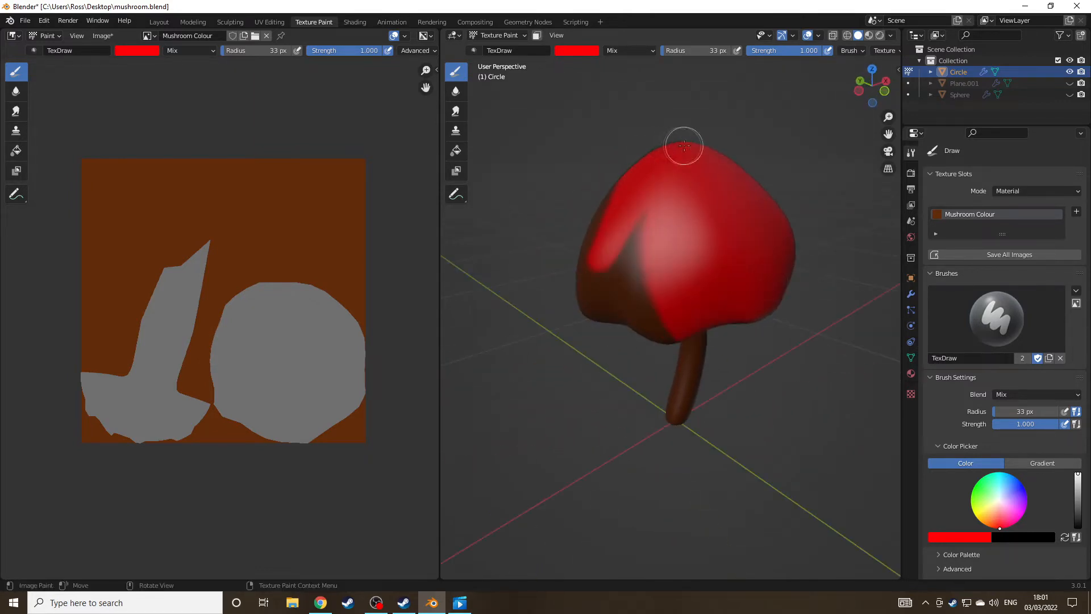
drag(637, 185, 630, 310)
middle_drag(616, 330, 741, 153)
mouse_move(729, 163)
mouse_down()
mouse_move(660, 156)
mouse_move(713, 223)
mouse_up()
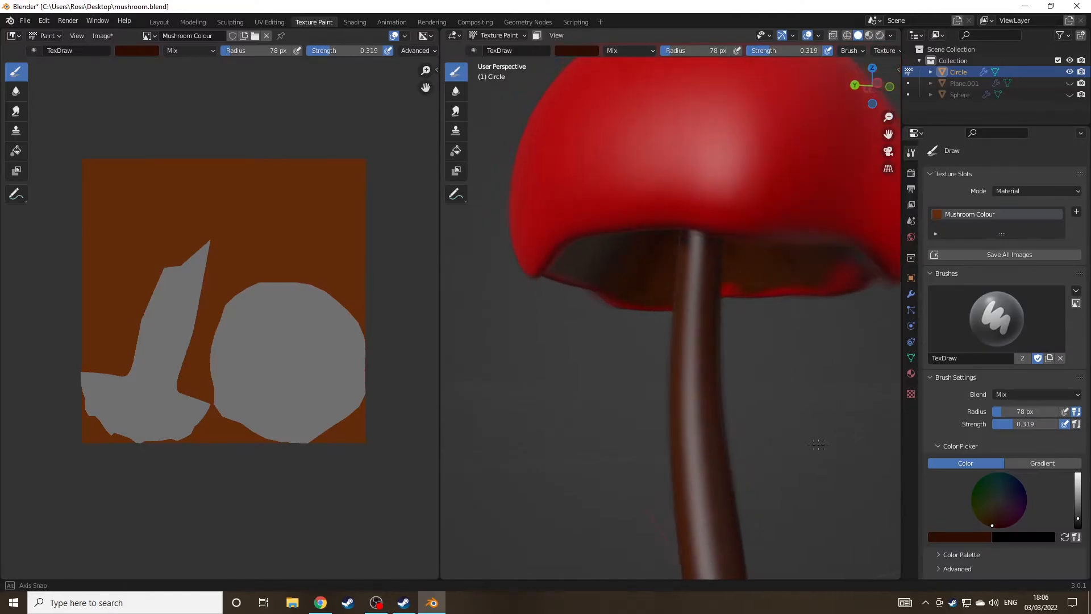
Step: Set the brush colour to pure white, raising its HSV and RGB values to their maximum
scroll(762, 429, down, 5)
middle_drag(779, 399, 730, 402)
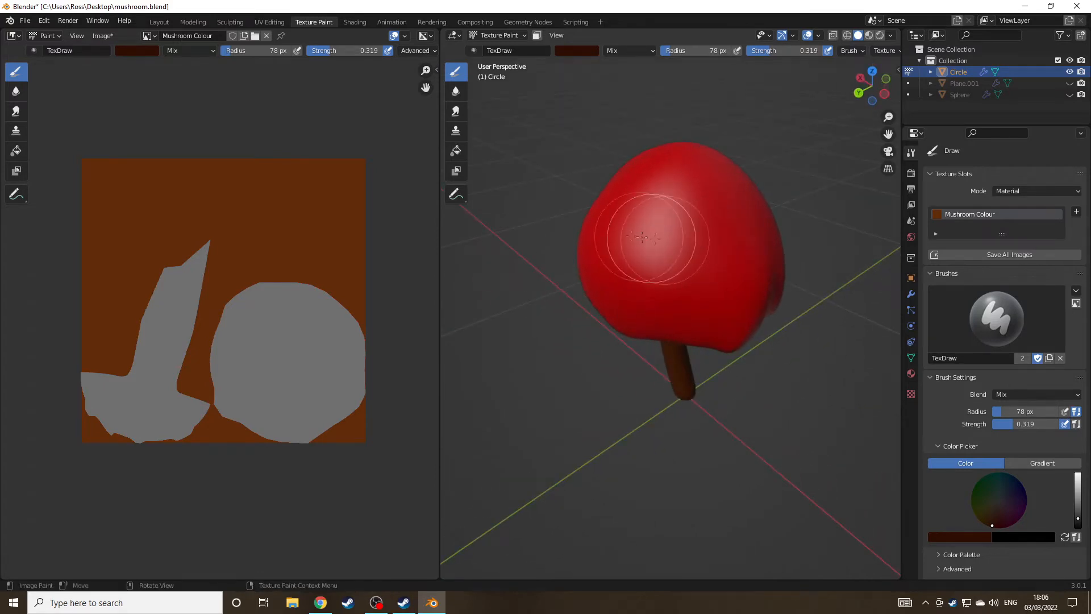
click(579, 50)
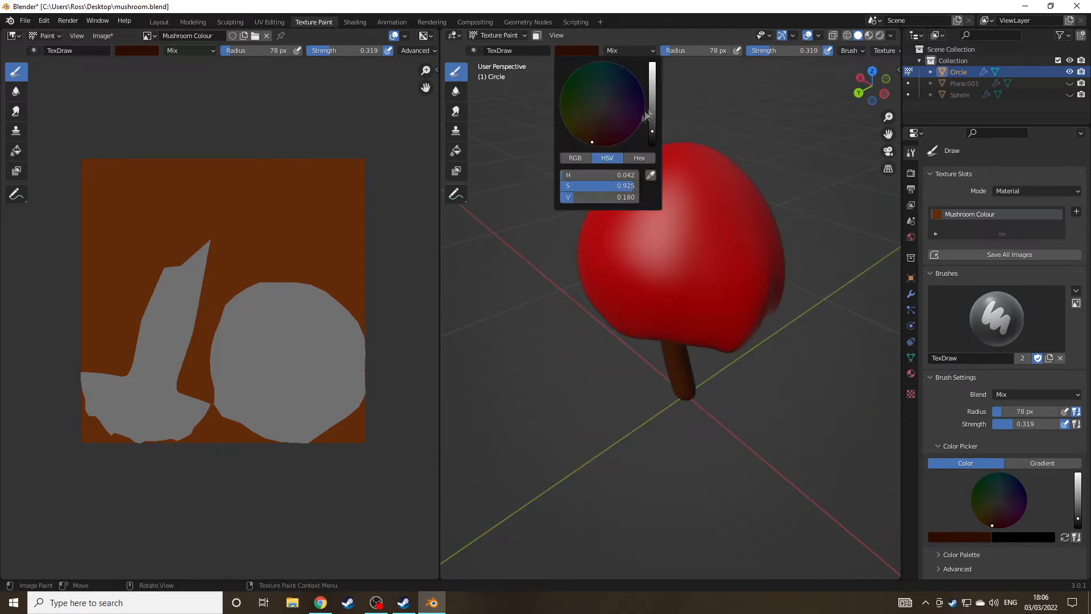
drag(571, 174, 634, 175)
drag(574, 197, 635, 197)
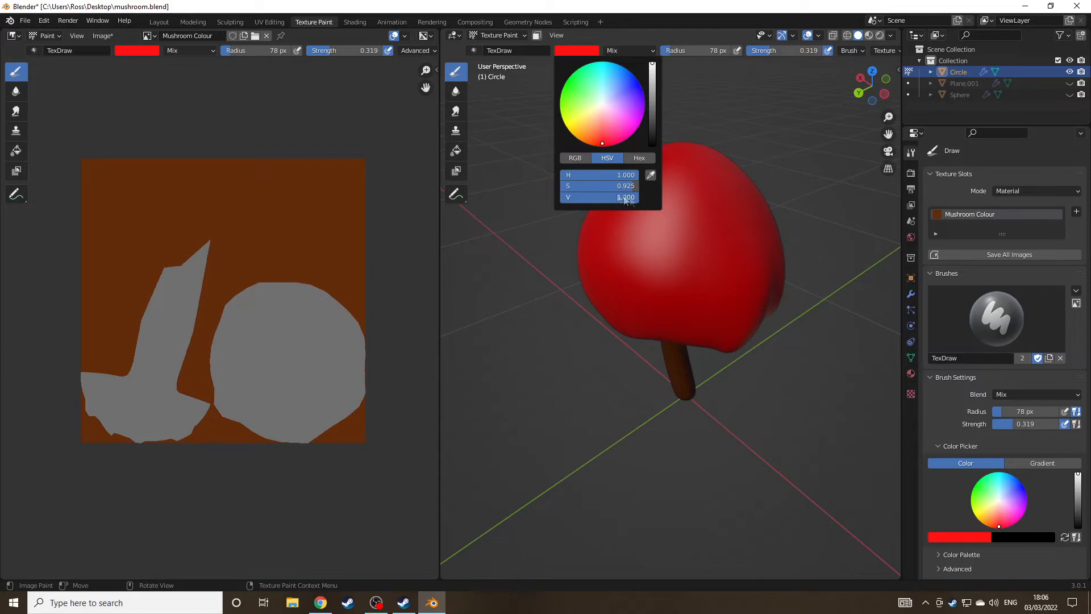
click(576, 51)
drag(570, 175, 638, 175)
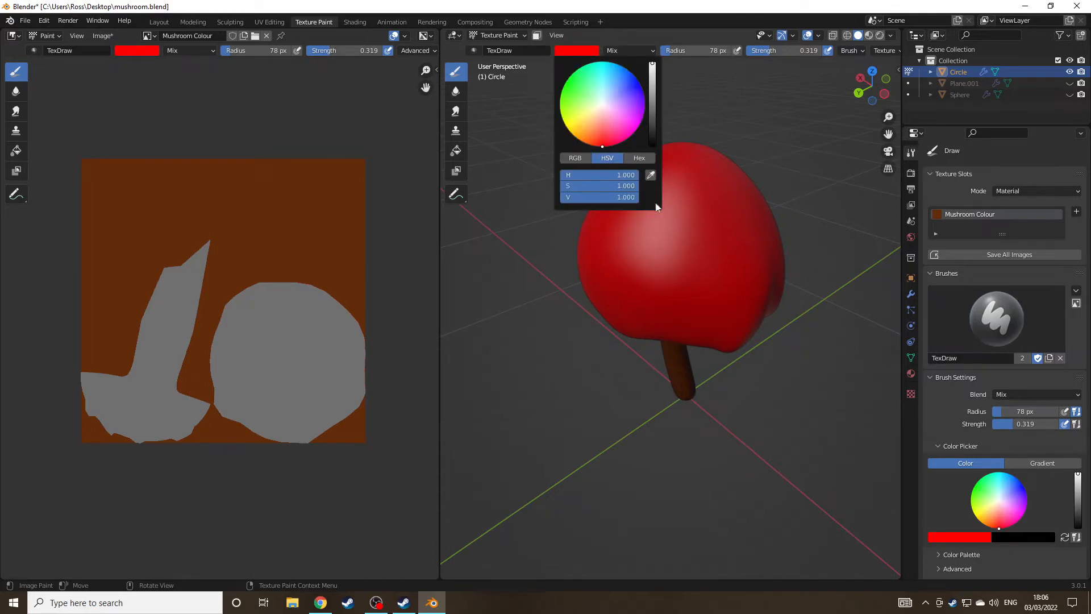
click(581, 159)
mouse_move(562, 186)
mouse_down()
mouse_move(637, 186)
mouse_move(636, 197)
mouse_up()
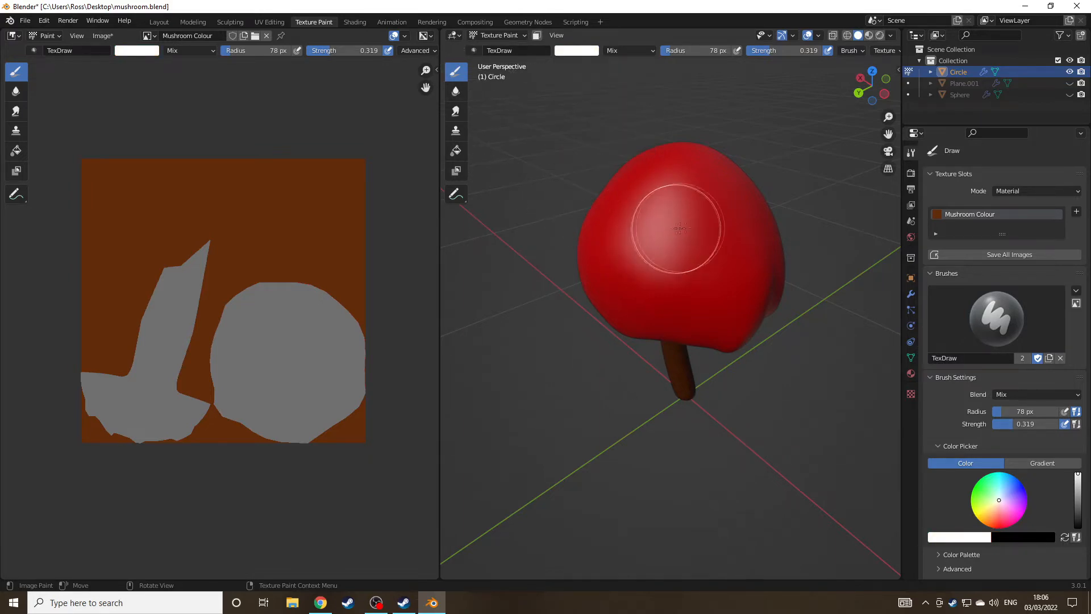
Step: Set the paint brush radius to 11 px and its strength to 1.000
key(f)
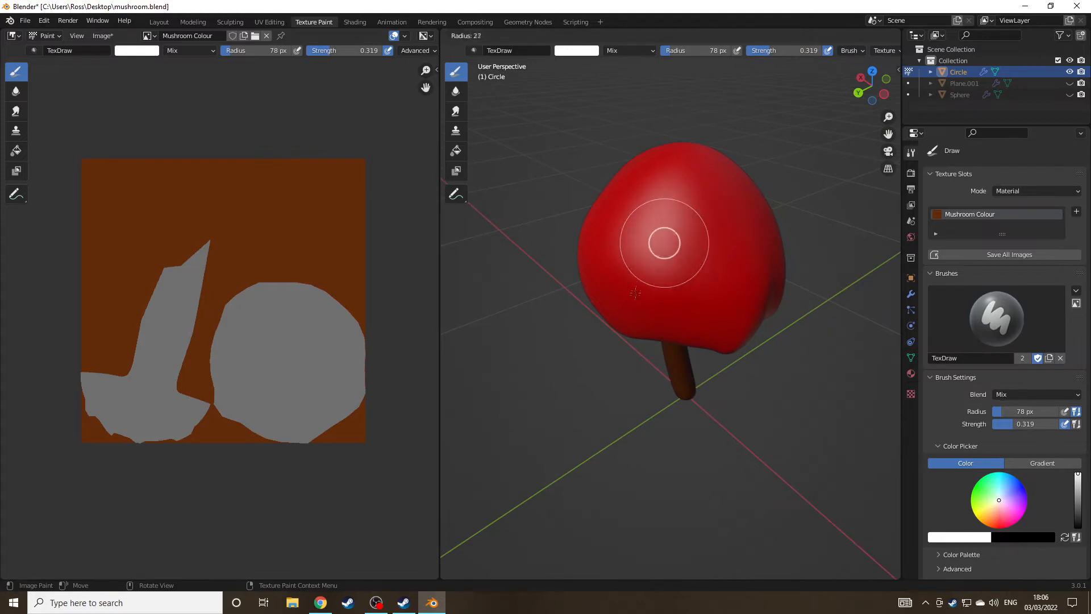
click(626, 315)
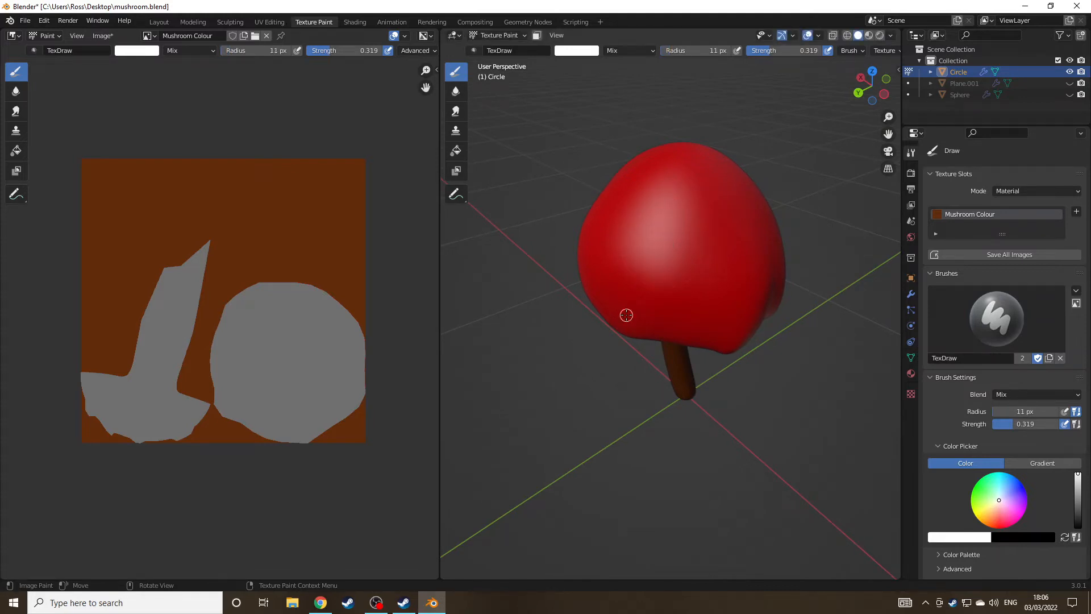
middle_drag(728, 301, 755, 288)
scroll(806, 320, up, 3)
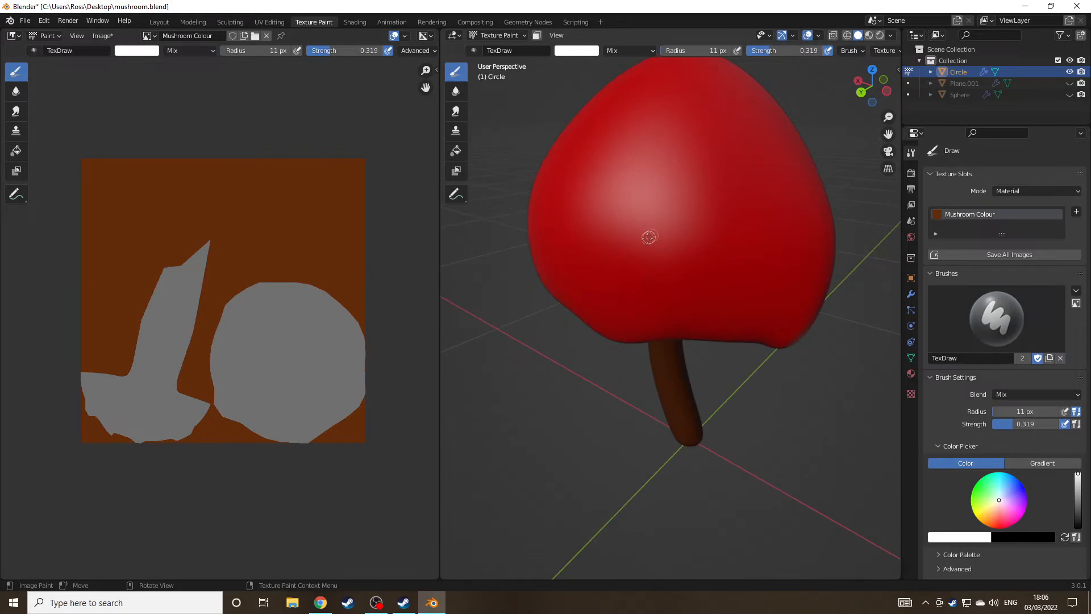
drag(1017, 425, 1038, 425)
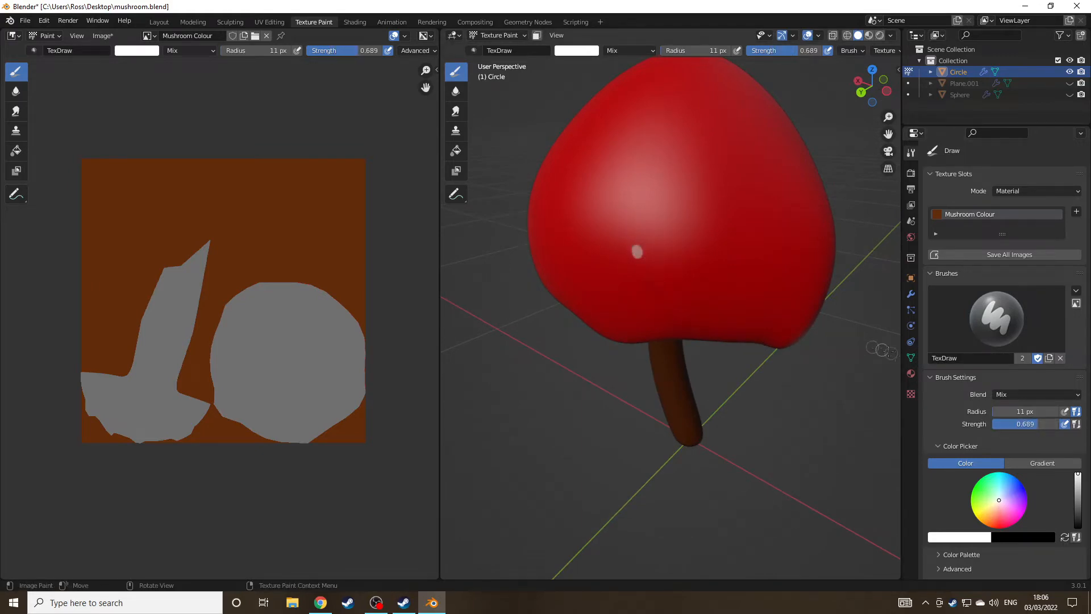
drag(1030, 424, 1065, 424)
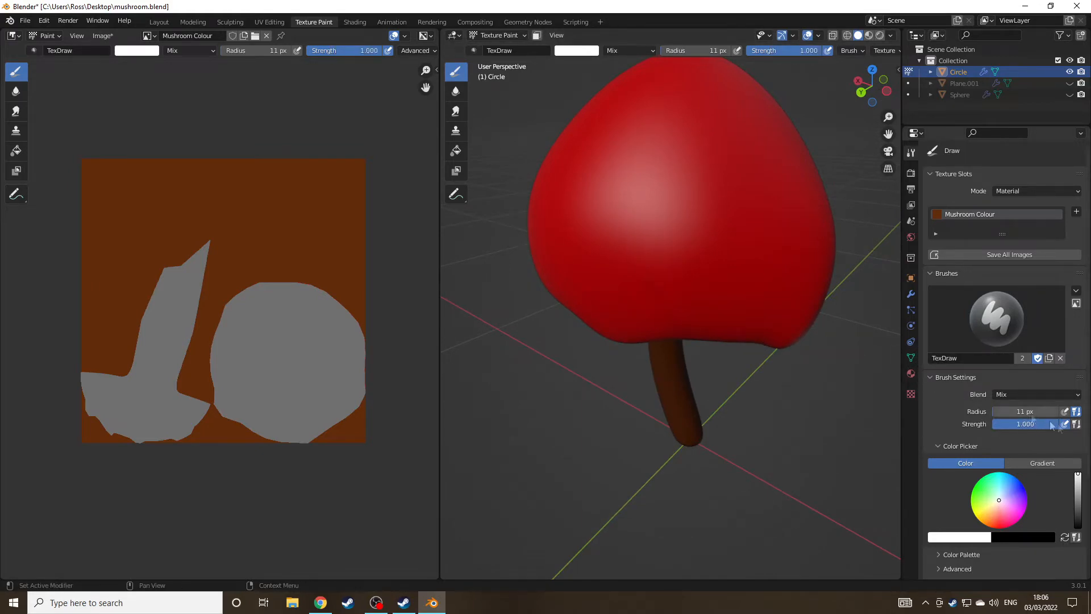
Step: Dab small white spots over the red mushroom cap from all sides
click(658, 260)
middle_drag(658, 260, 702, 278)
click(685, 202)
middle_drag(687, 203, 730, 192)
scroll(690, 227, down, 2)
click(682, 229)
mouse_move(697, 258)
middle_down()
mouse_move(613, 262)
mouse_move(691, 279)
mouse_move(660, 301)
mouse_move(689, 256)
mouse_move(764, 284)
mouse_move(690, 249)
middle_up()
click(675, 244)
middle_drag(665, 293, 748, 273)
scroll(635, 258, up, 3)
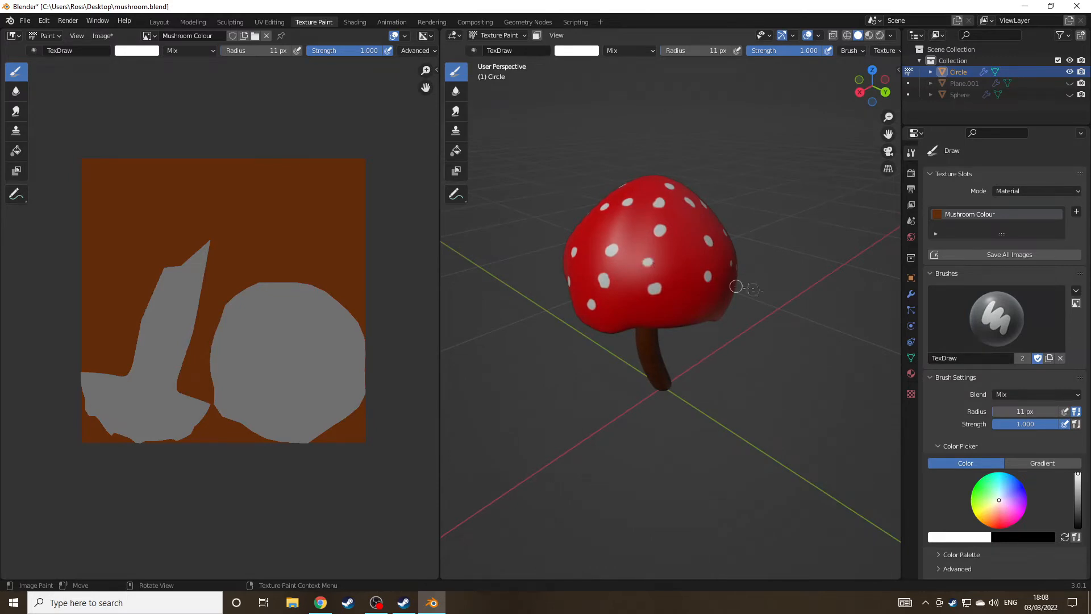
Step: Unhide the eyebrow object Plane.001 and the eye object Sphere
middle_drag(736, 286, 764, 182)
click(1069, 82)
click(1070, 94)
middle_drag(733, 238, 762, 267)
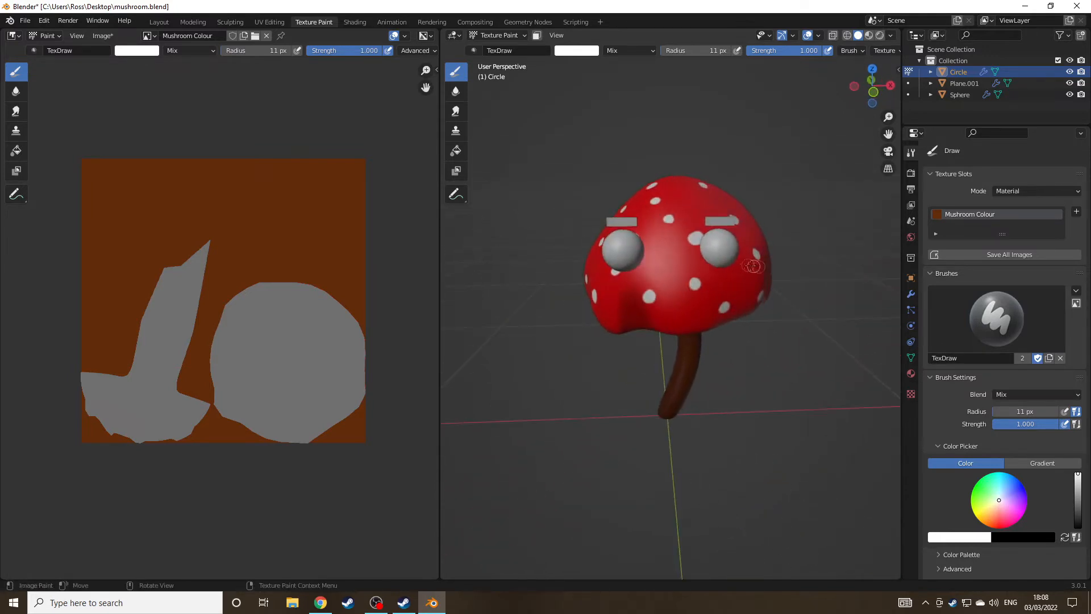
scroll(837, 278, up, 3)
mouse_move(708, 219)
middle_down()
mouse_move(721, 236)
mouse_move(701, 216)
mouse_move(707, 236)
middle_up()
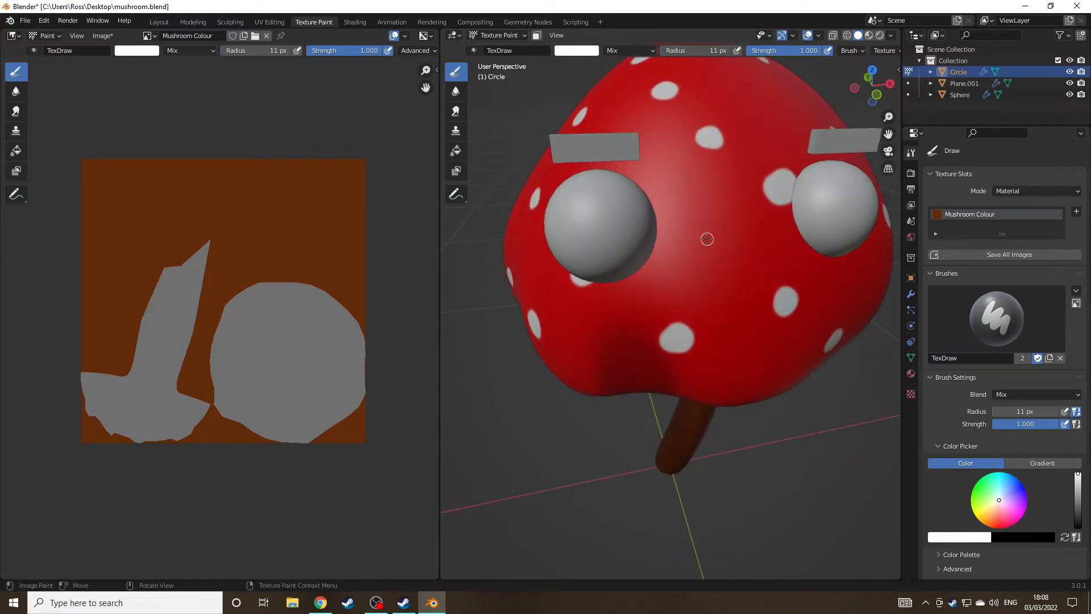
Step: Give the eyebrows a new material with a black base colour, RGB 0.000
click(1014, 84)
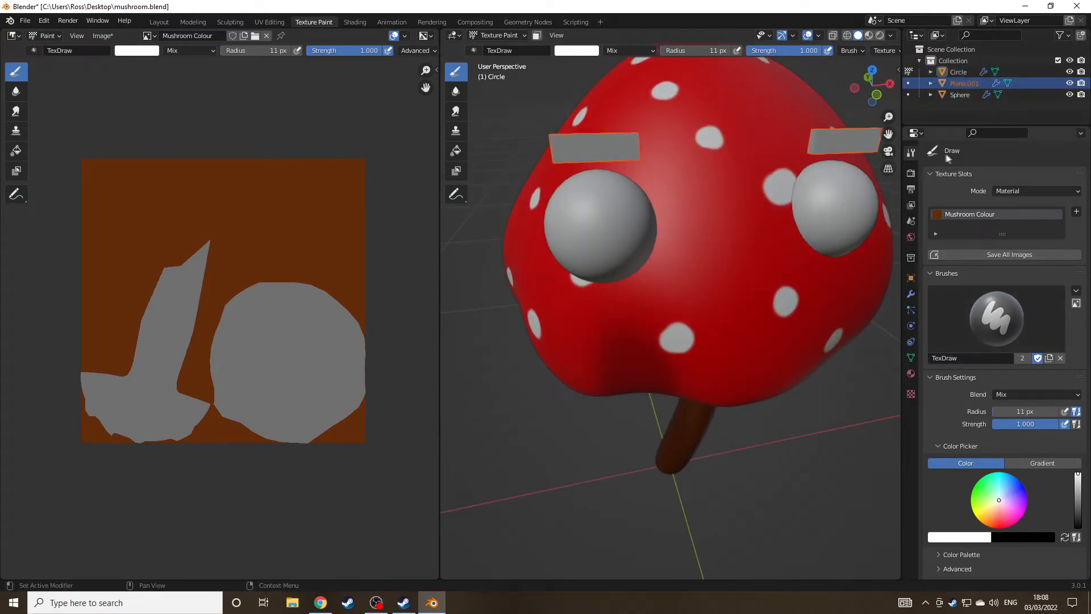
click(911, 373)
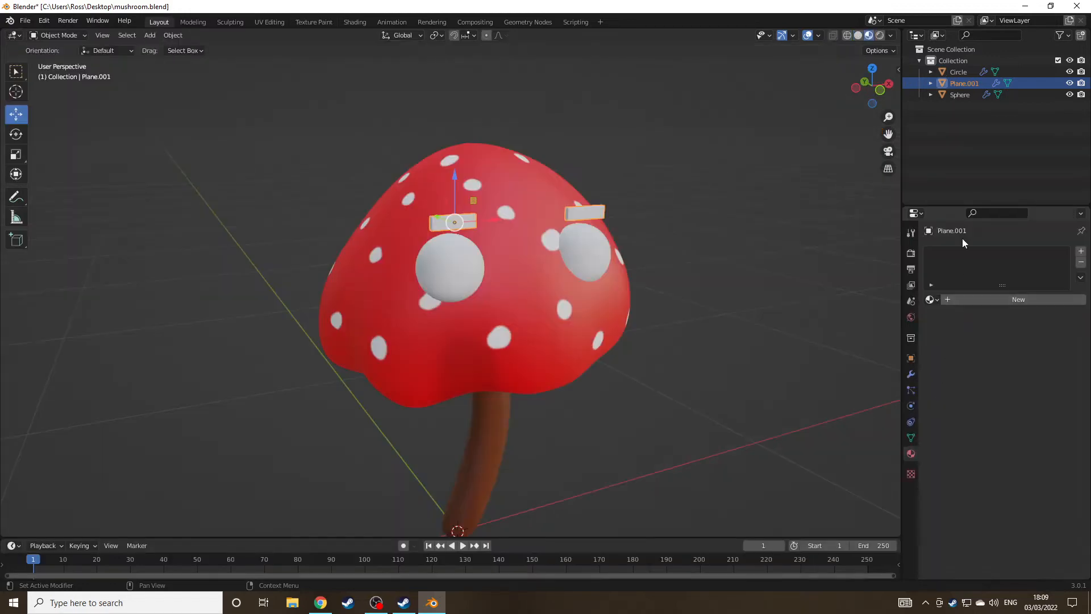
click(992, 299)
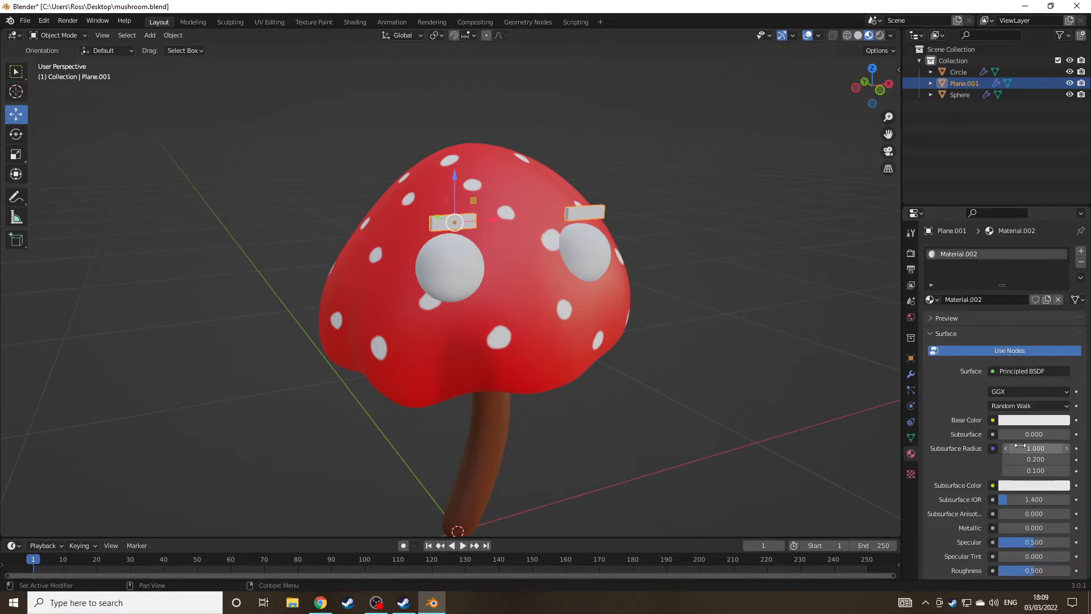
click(1033, 419)
click(1010, 340)
click(1058, 337)
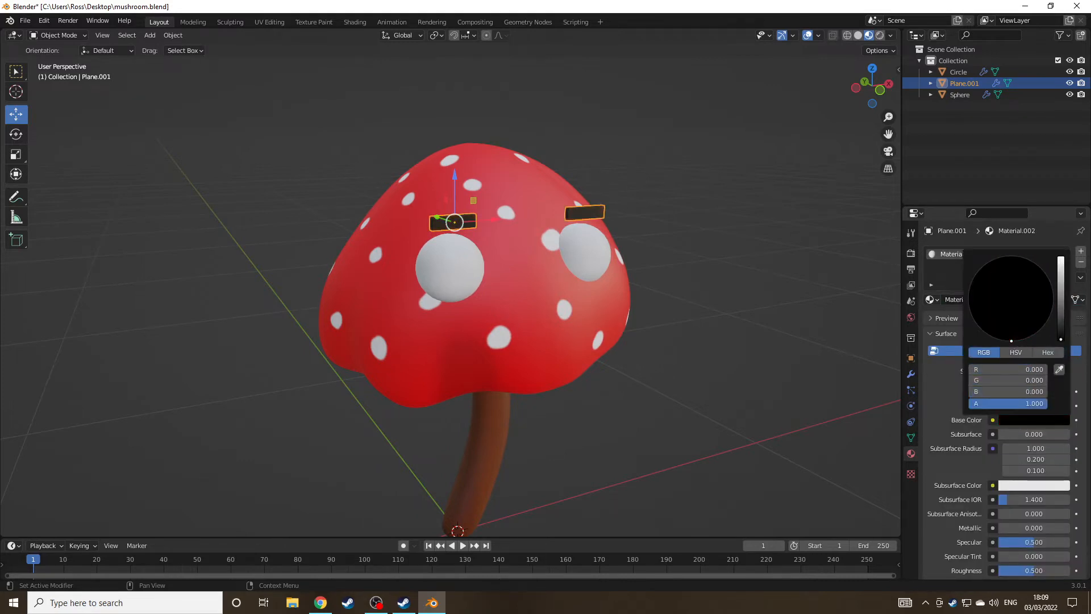
click(786, 219)
Step: Select the circle of faces around the front pole of the eye sphere in Edit Mode, using face selection
middle_drag(786, 219, 732, 259)
click(419, 278)
scroll(714, 243, up, 2)
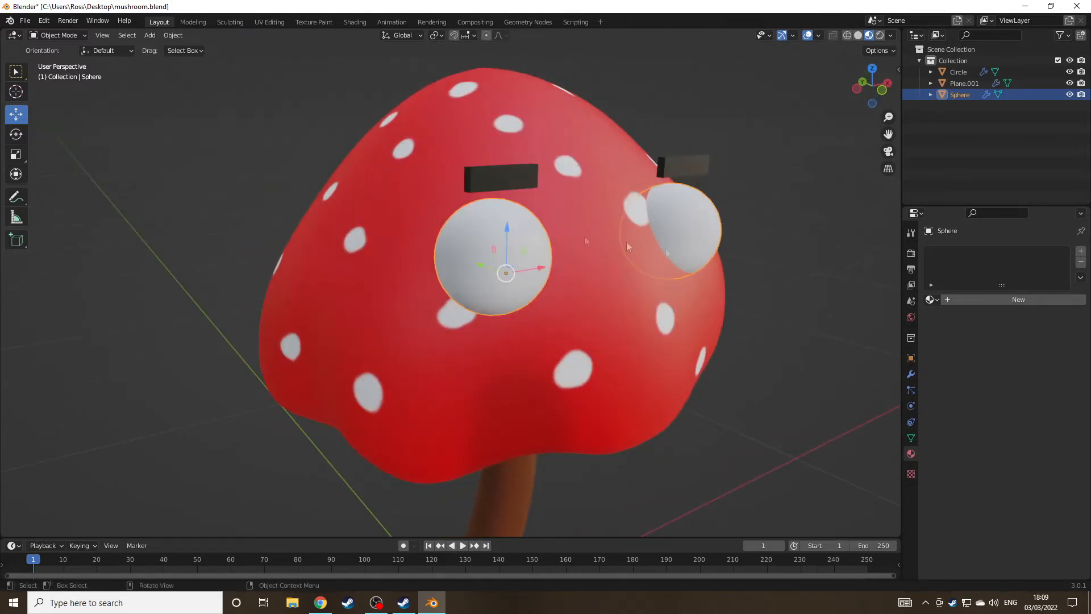
mouse_move(756, 295)
middle_down()
mouse_move(732, 281)
mouse_move(742, 288)
middle_up()
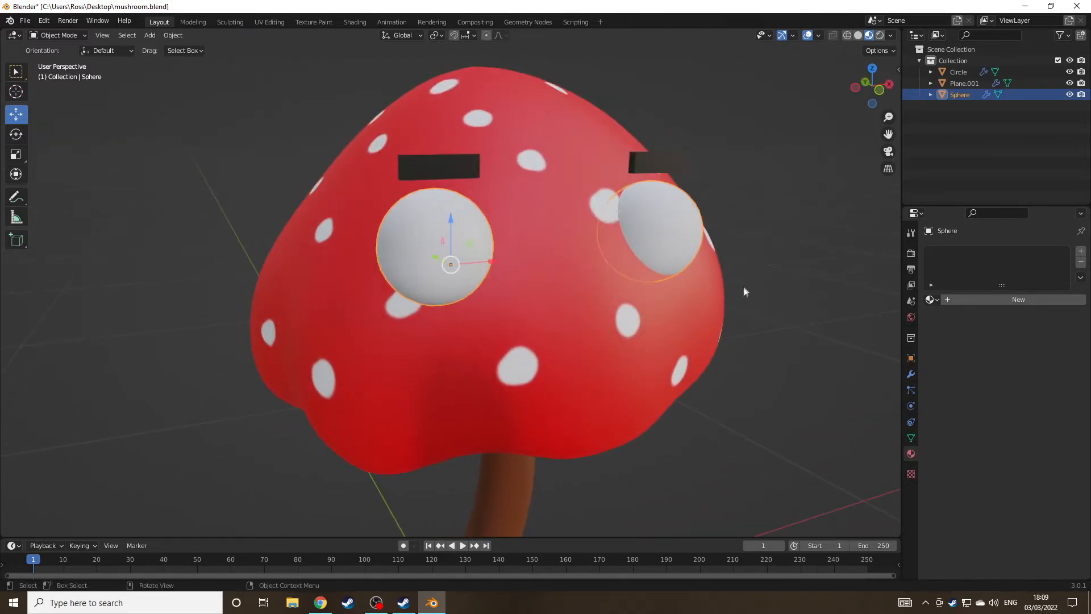
scroll(747, 276, down, 1)
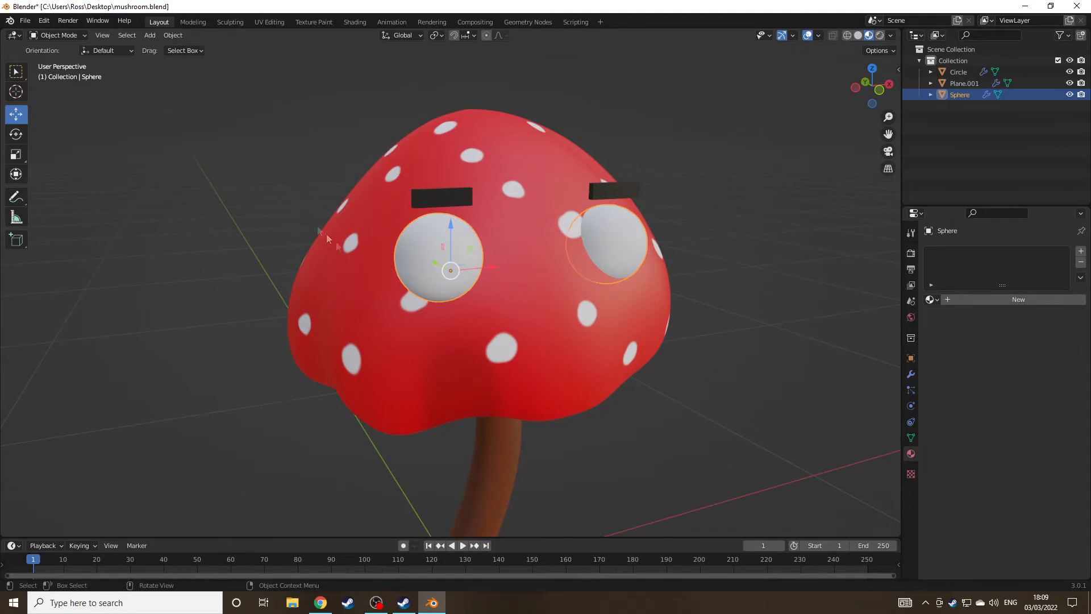
key(Tab)
scroll(326, 237, up, 5)
middle_drag(458, 214, 467, 251)
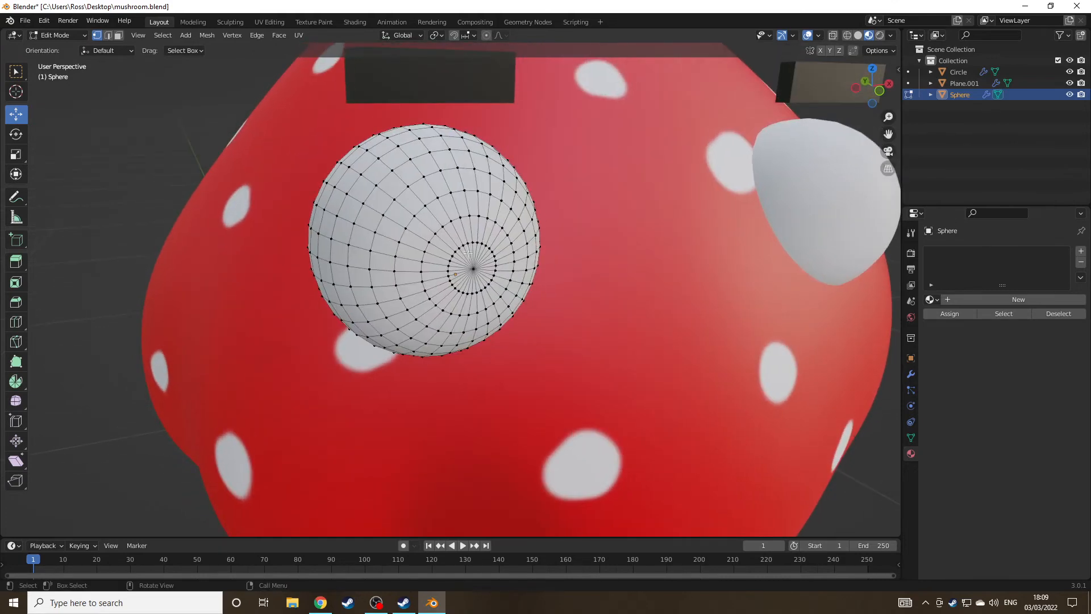
drag(463, 258, 486, 282)
mouse_move(643, 314)
middle_down()
mouse_move(625, 309)
mouse_move(636, 305)
middle_up()
click(119, 36)
middle_drag(384, 168, 385, 174)
drag(413, 169, 428, 181)
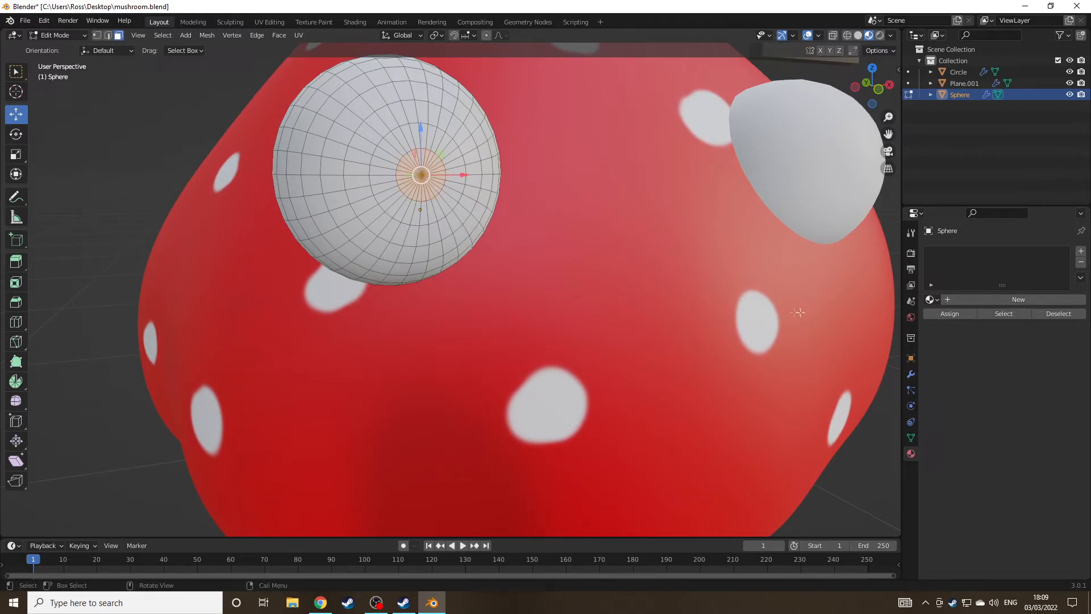
Step: Add a new material to the eye sphere and set its base colour to black
click(1007, 299)
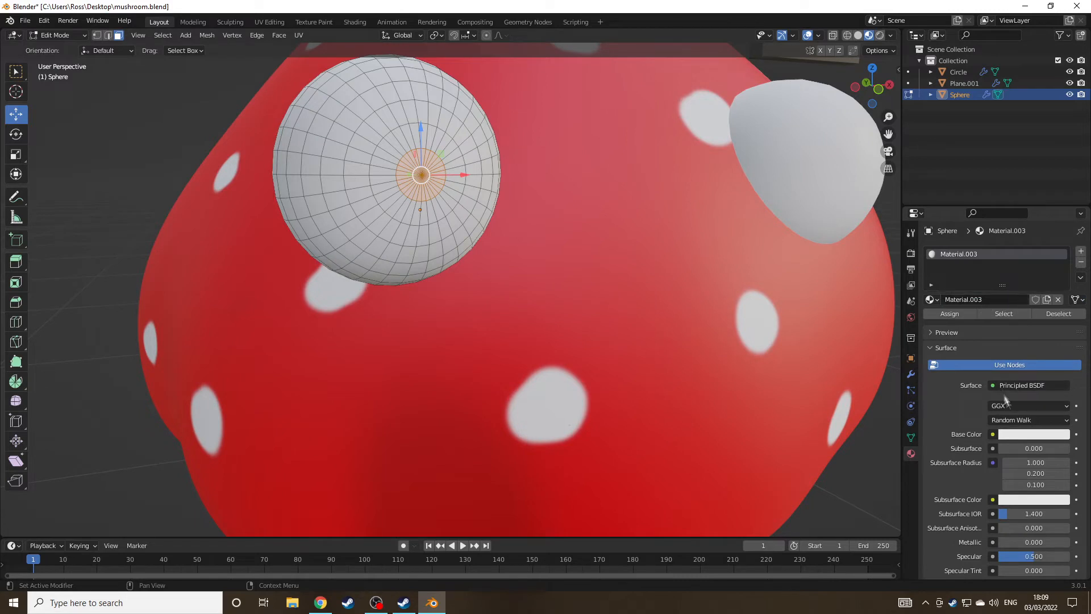
click(1026, 435)
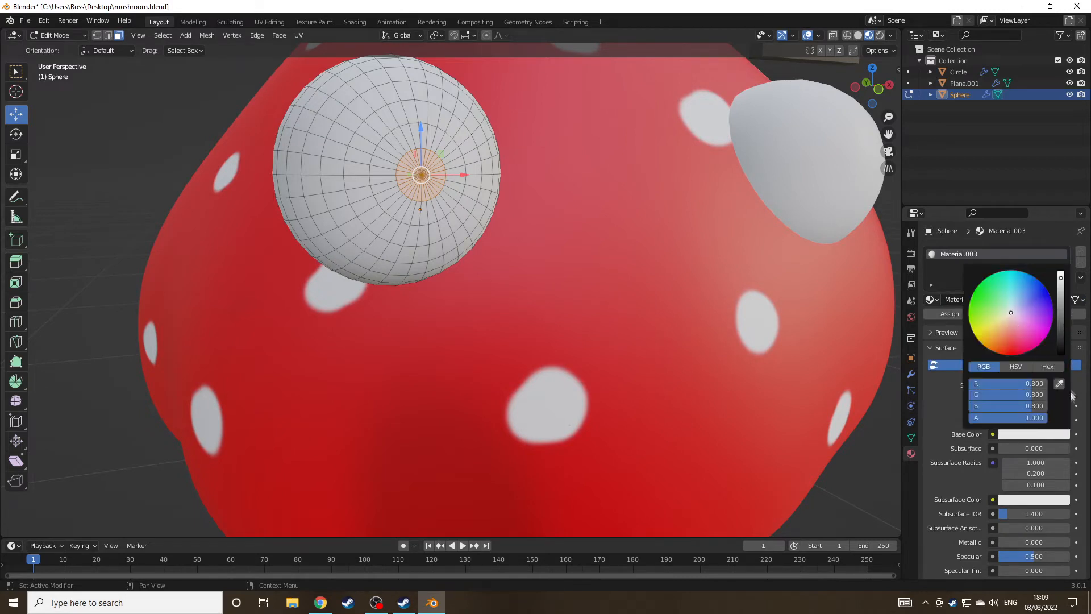
click(1060, 353)
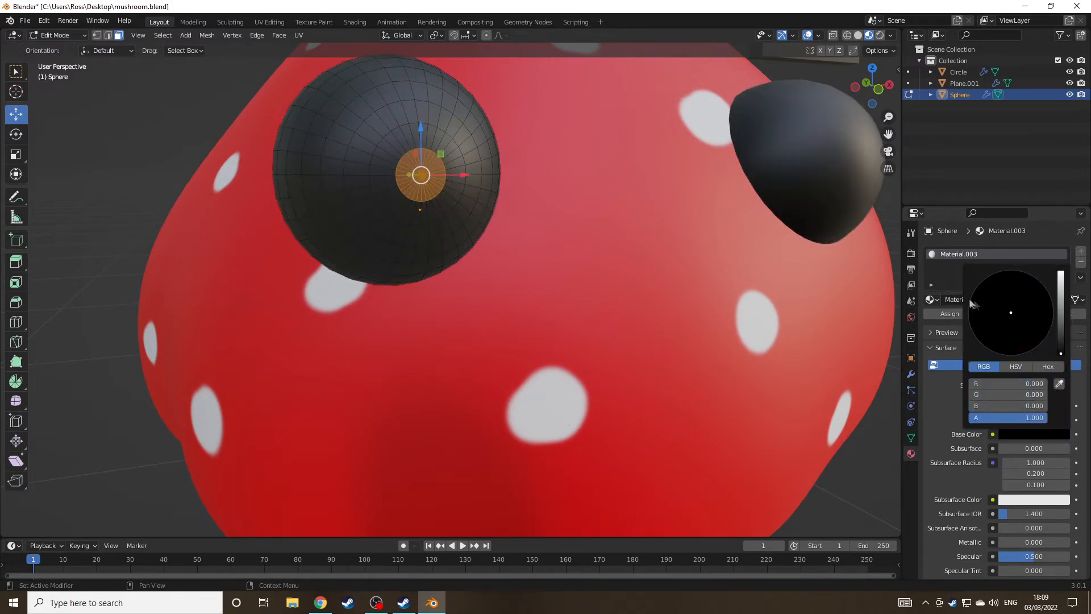
Step: Change the eye material's base colour to pure white, RGB 1.000, and check it in the viewport shading
middle_drag(543, 181, 663, 286)
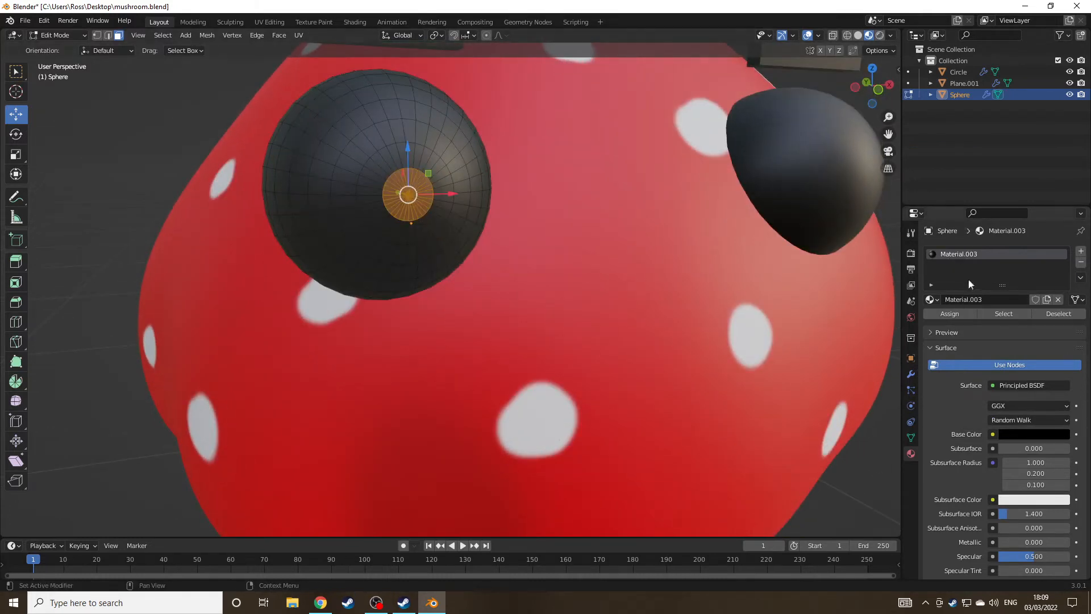
click(1026, 434)
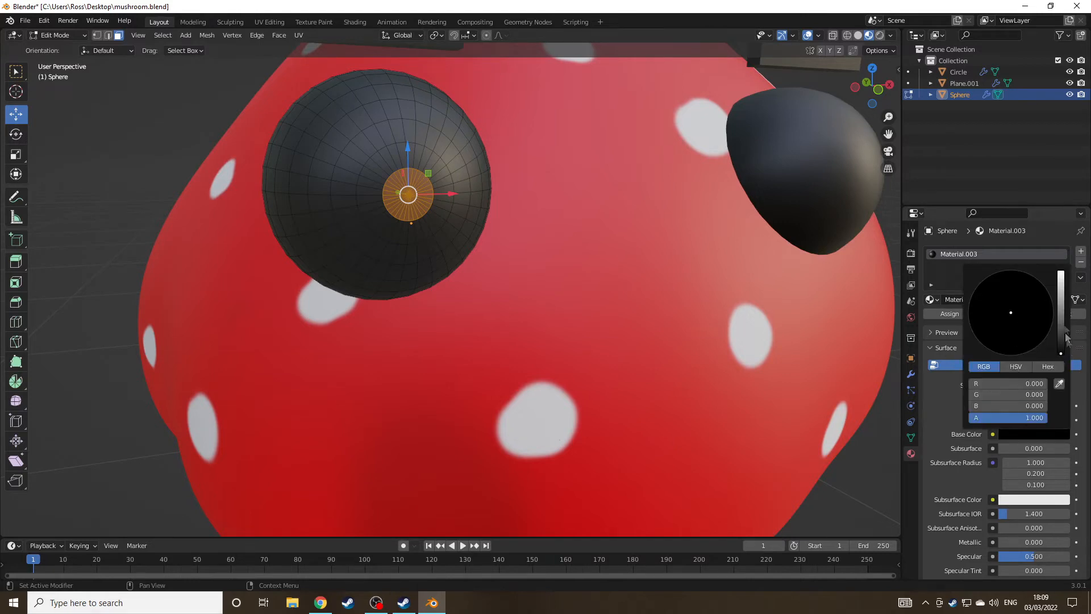
drag(1063, 294, 1062, 272)
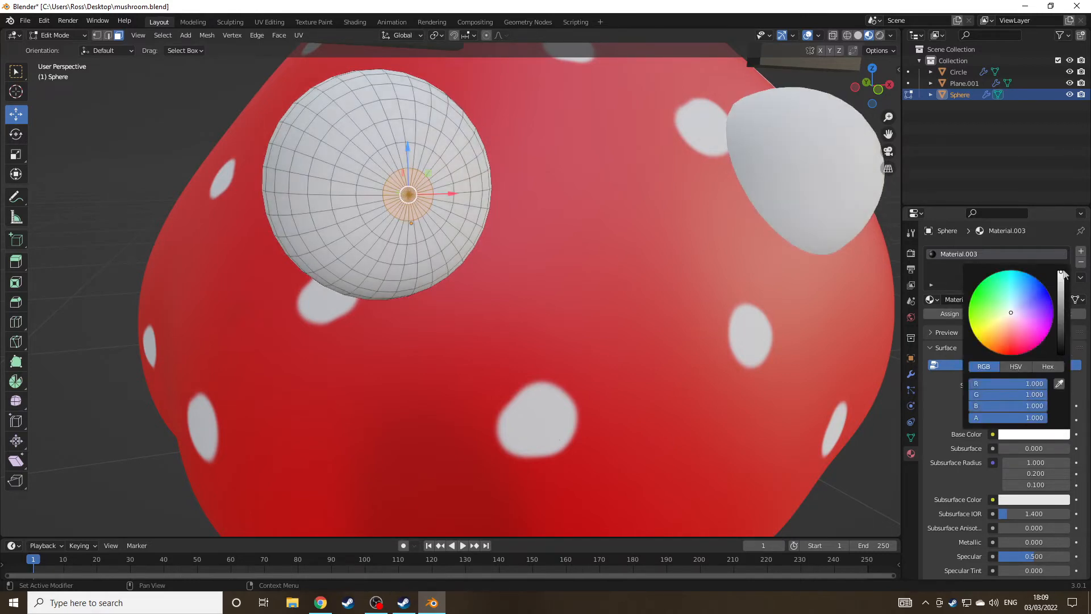
click(976, 168)
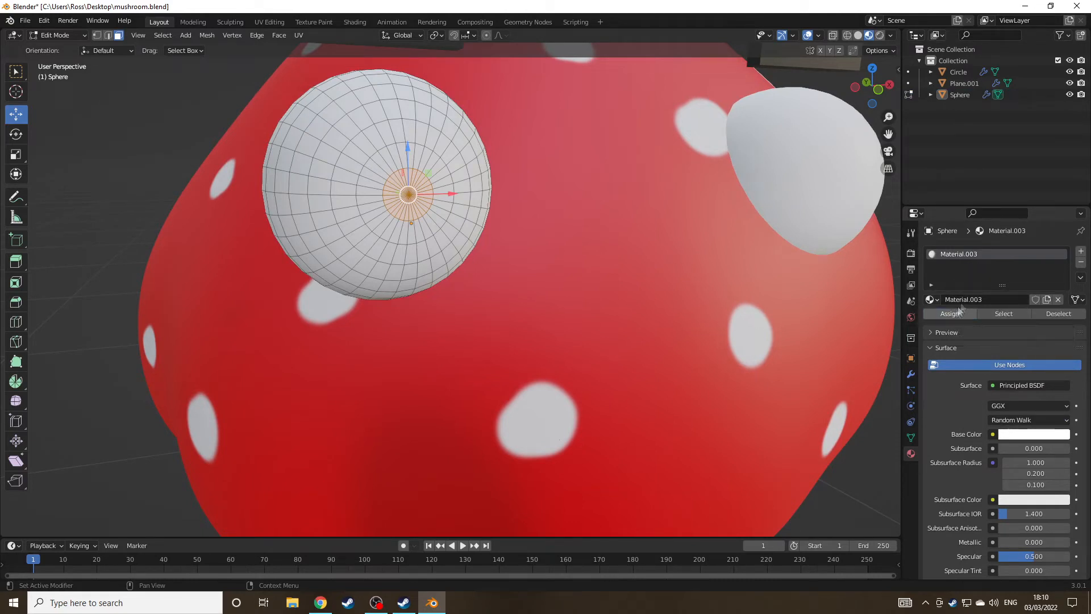
middle_drag(580, 158, 555, 164)
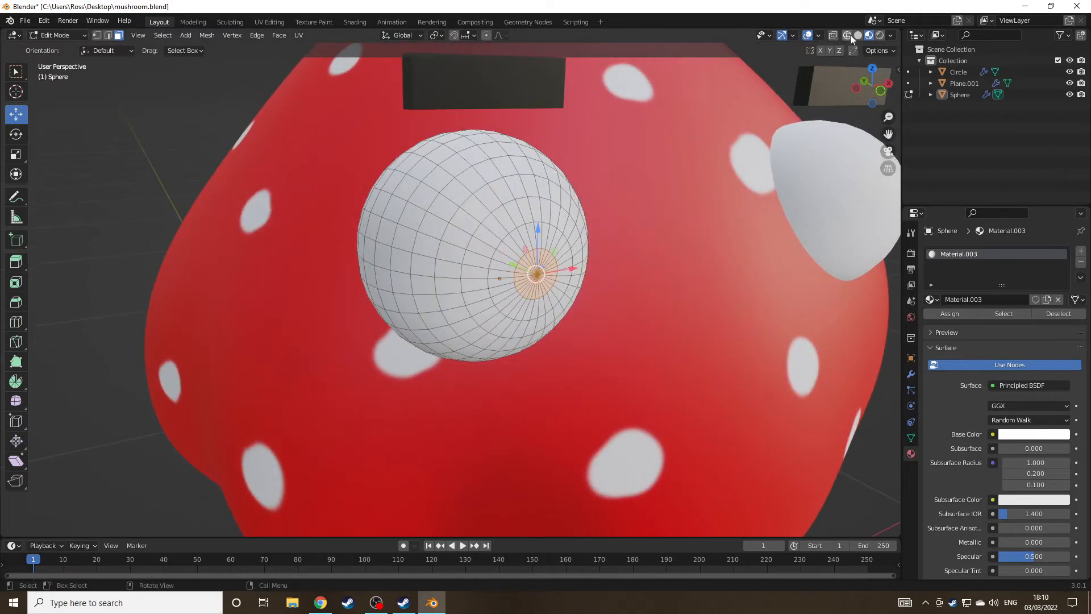
click(879, 37)
click(869, 35)
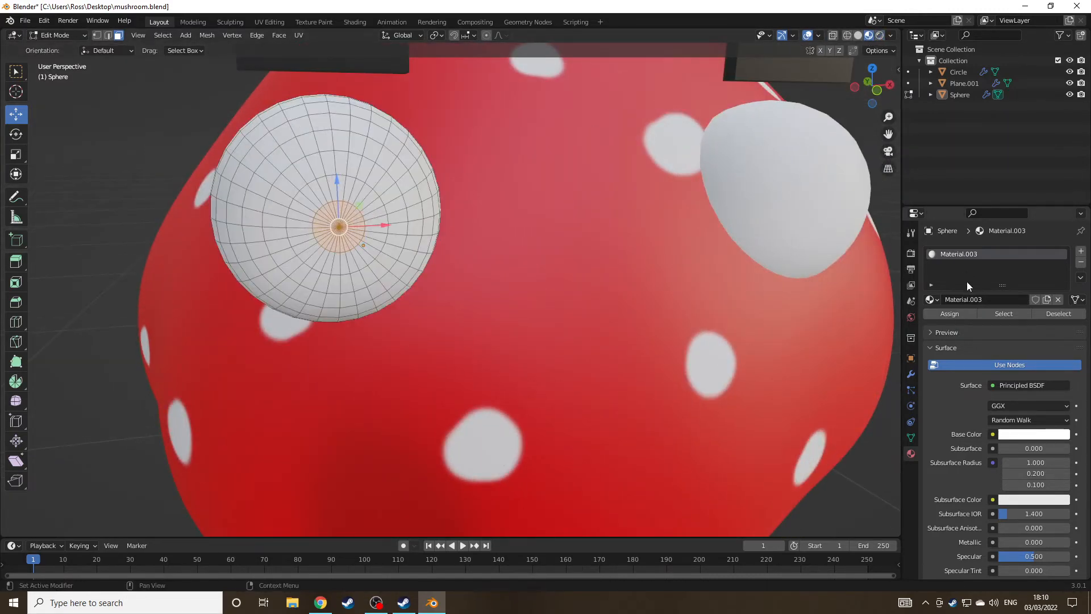
Step: Add a second material named pupil with a black base colour to the eye and assign it to the selected front faces
click(1081, 251)
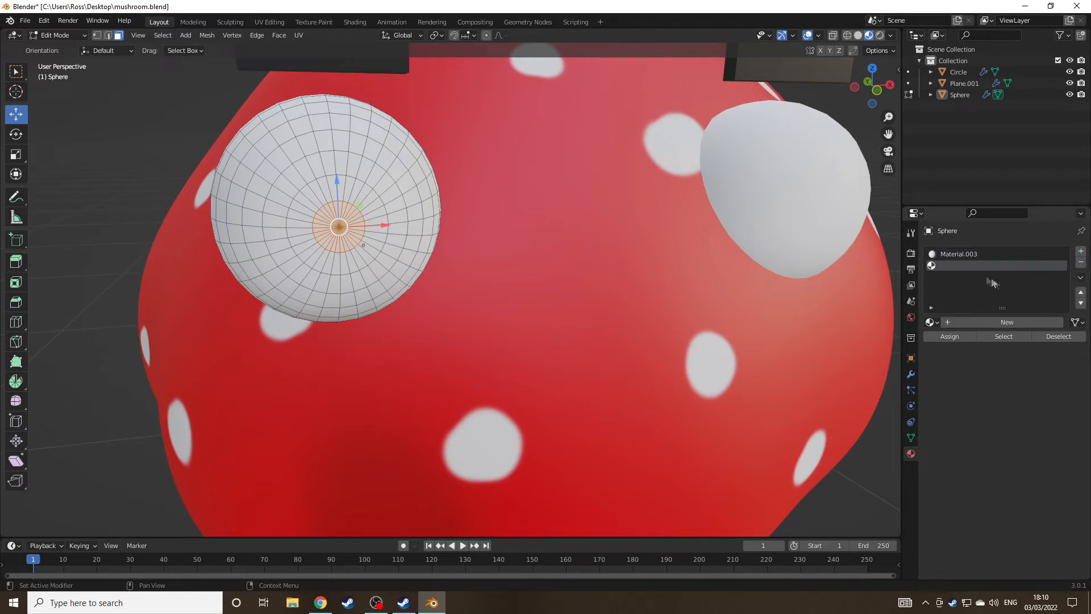
click(975, 321)
click(971, 321)
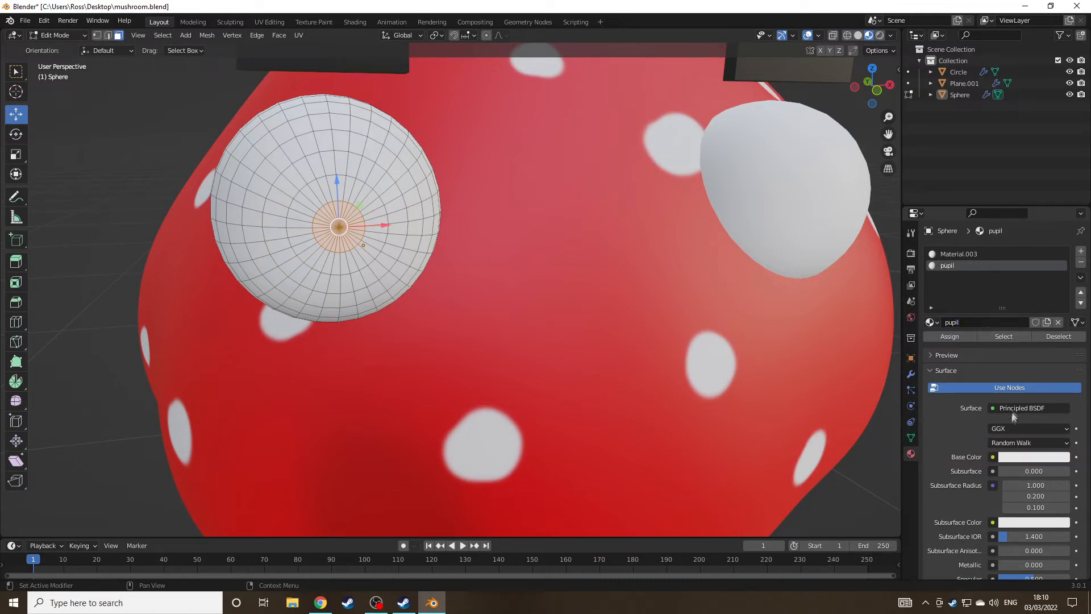
click(1018, 457)
click(1016, 454)
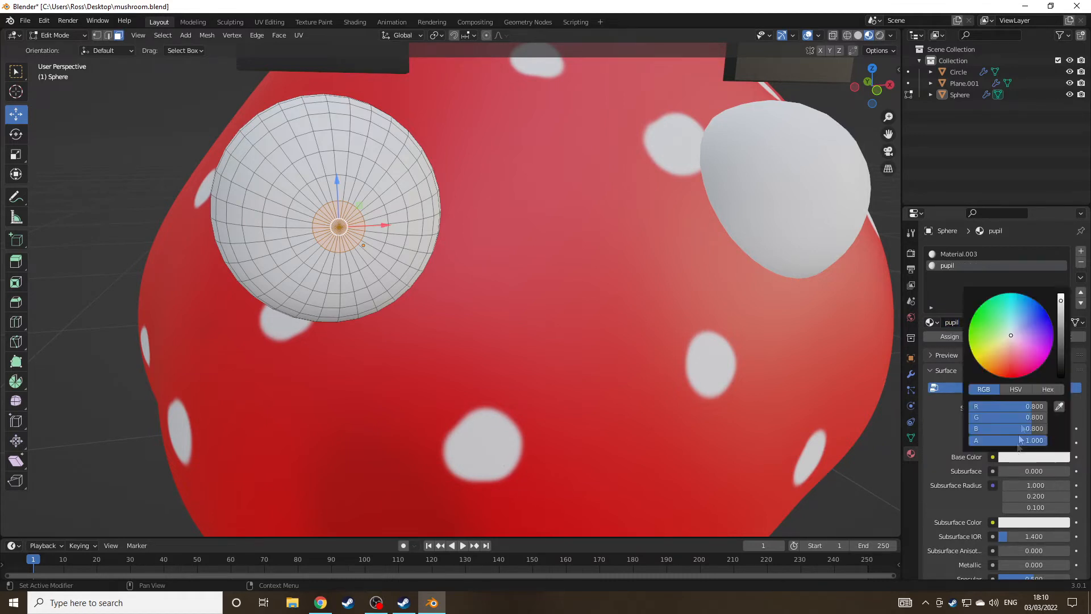
drag(1057, 329, 1060, 376)
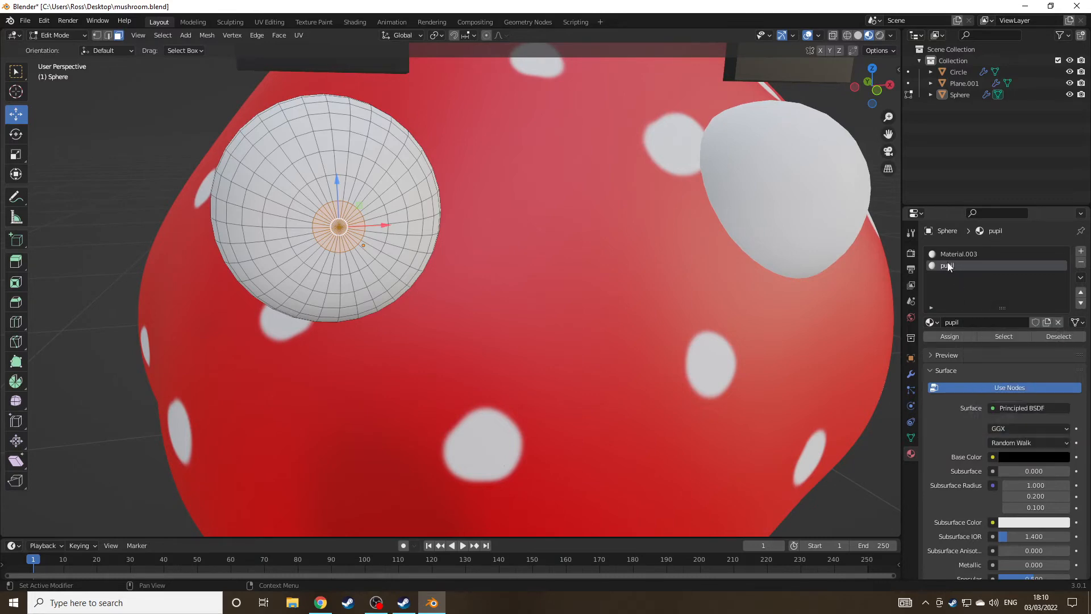
mouse_move(448, 199)
middle_down()
mouse_move(470, 194)
mouse_move(462, 200)
middle_up()
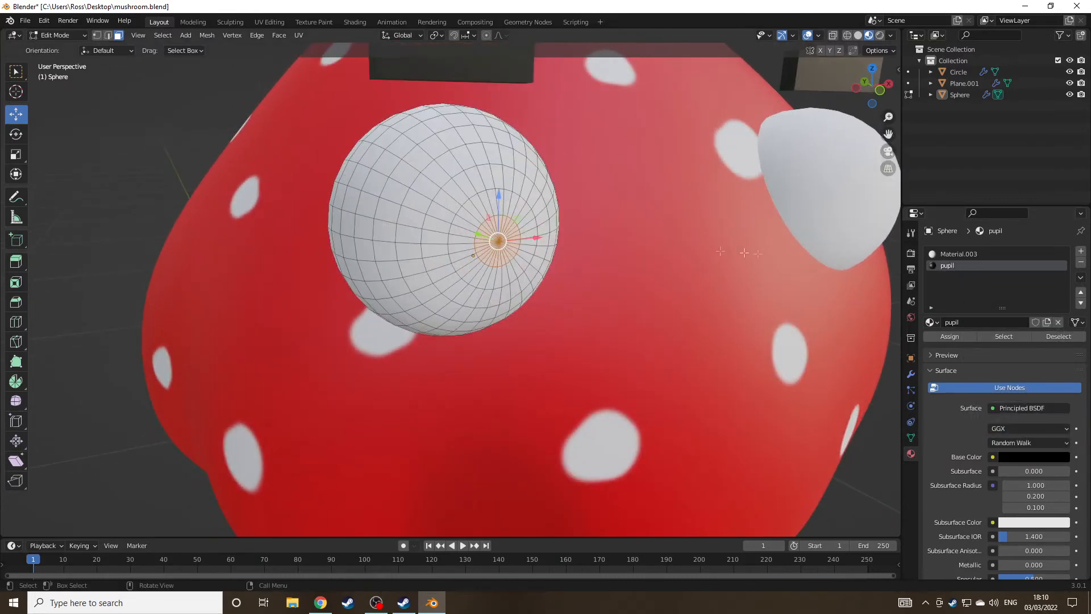
click(959, 338)
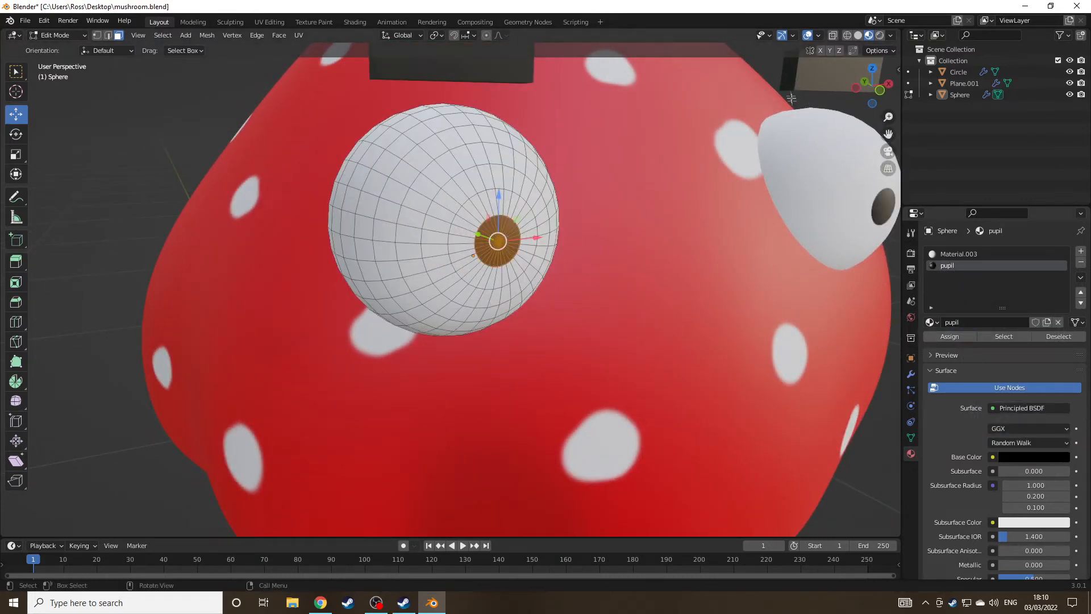
scroll(702, 169, down, 6)
scroll(732, 278, down, 3)
middle_drag(629, 398, 670, 324)
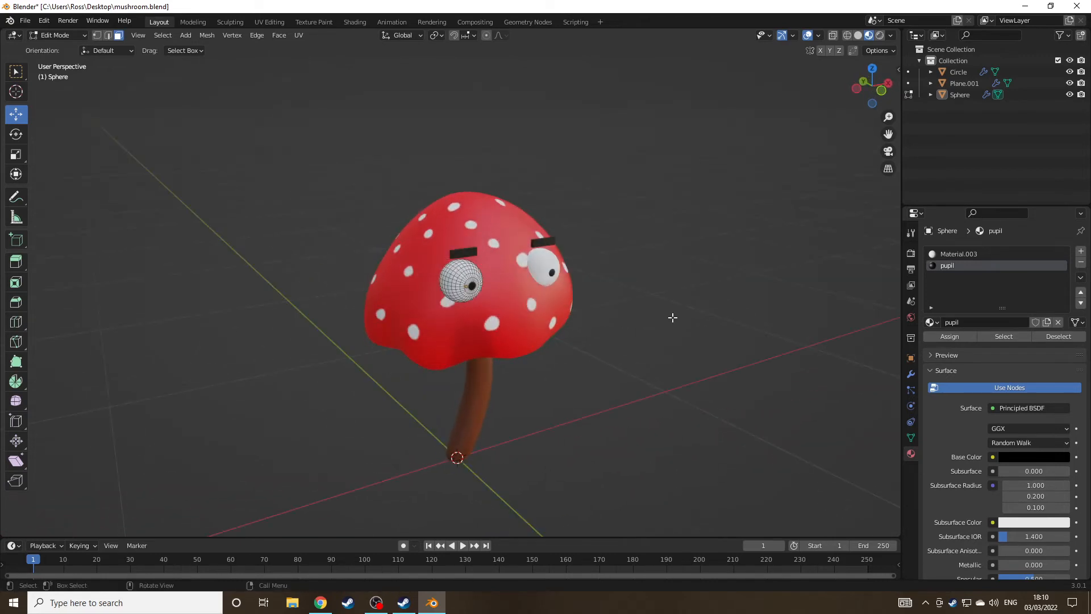
middle_drag(125, 118, 636, 297)
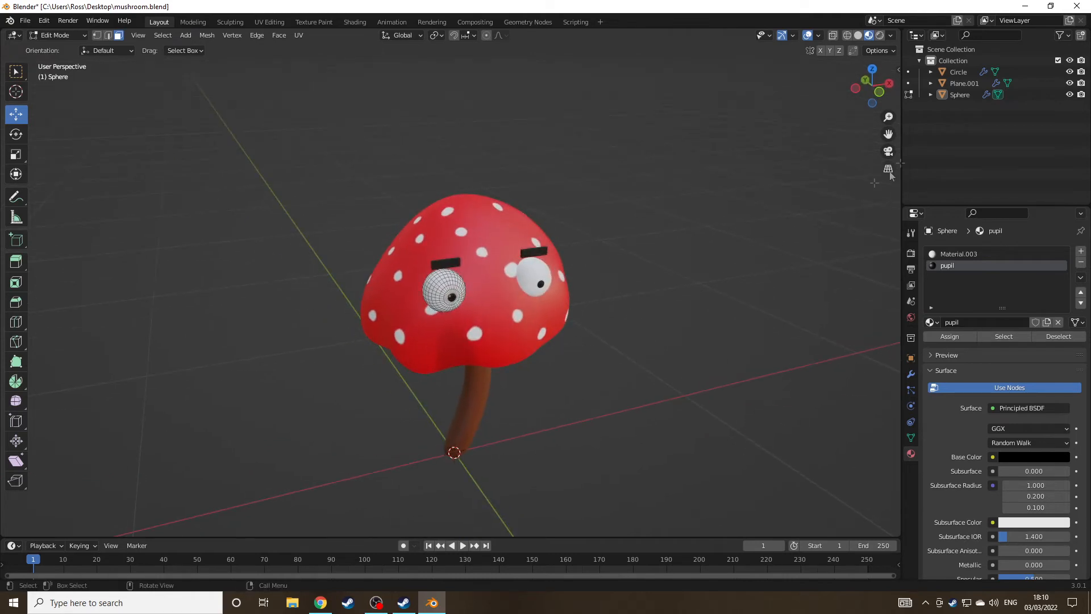
middle_drag(645, 240, 545, 320)
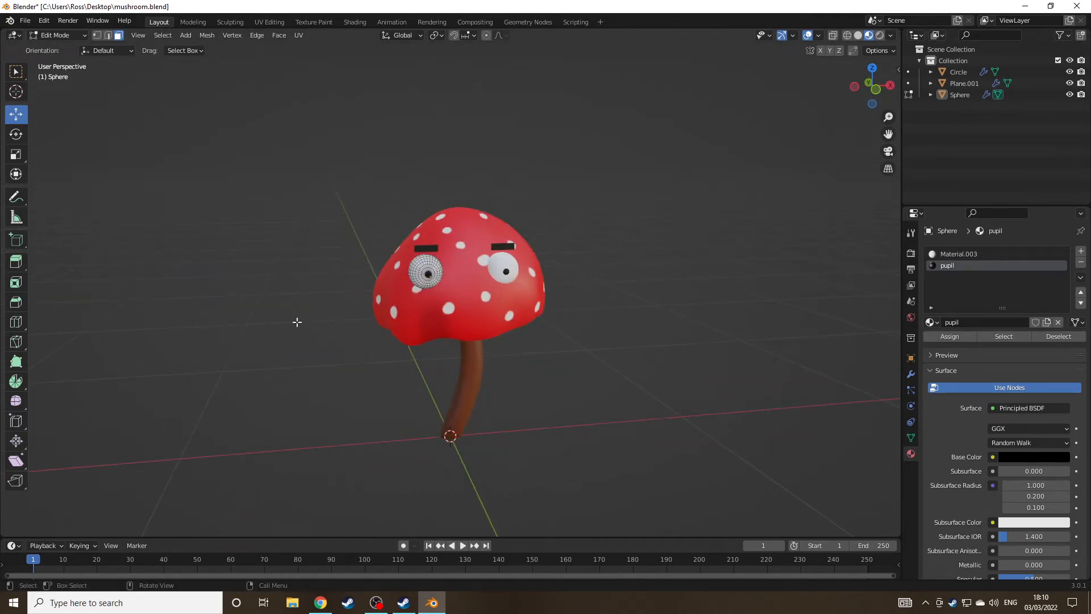
Step: Leave Edit Mode on the eye sphere and view the coloured mushroom from the front in Object Mode
click(1028, 96)
middle_drag(799, 217, 228, 179)
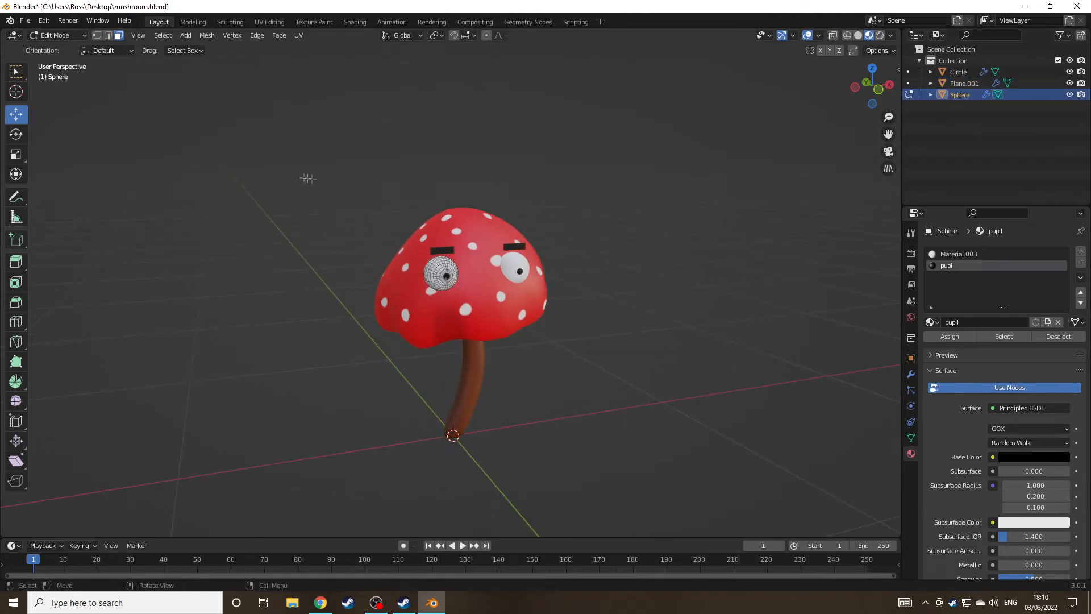
key(Tab)
middle_drag(653, 261, 615, 265)
middle_drag(622, 298, 611, 368)
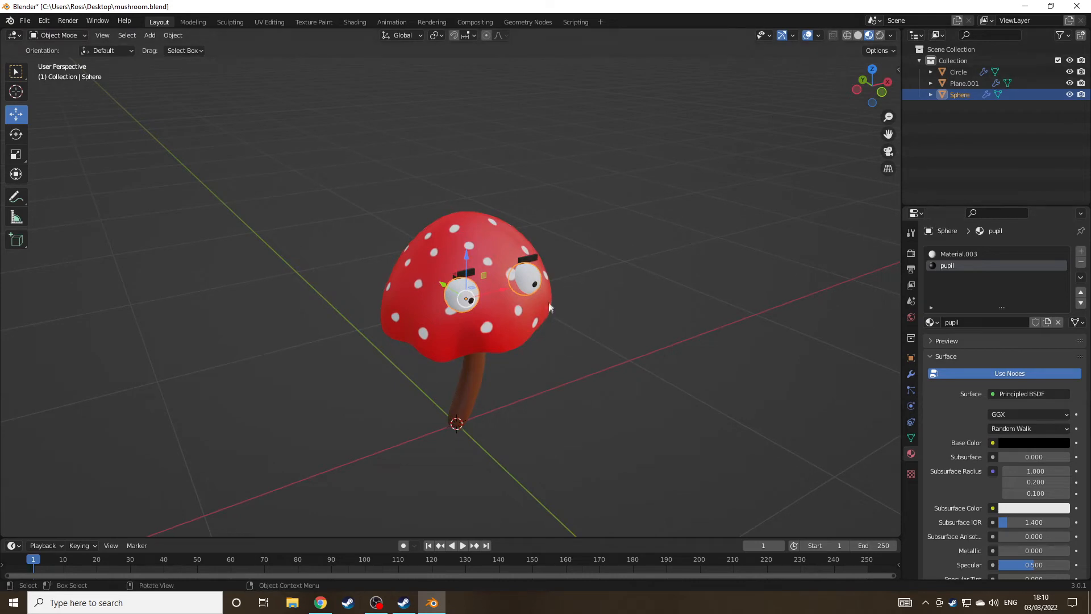
middle_drag(560, 314, 551, 310)
Step: Add a plane at the base of the mushroom's stem and scale it up into a large floor
click(149, 35)
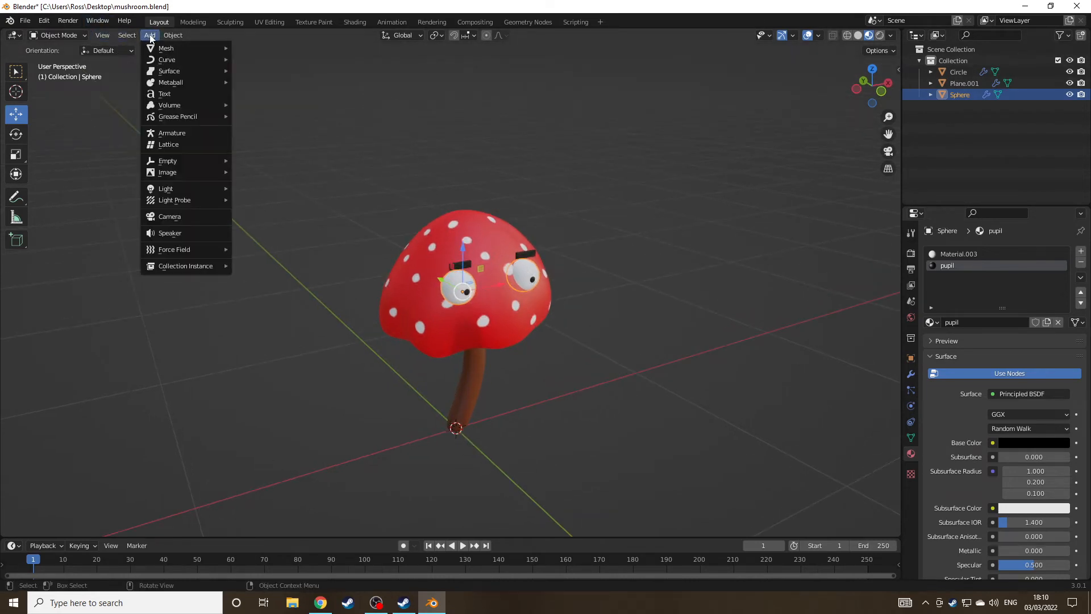
mouse_move(173, 50)
click(255, 48)
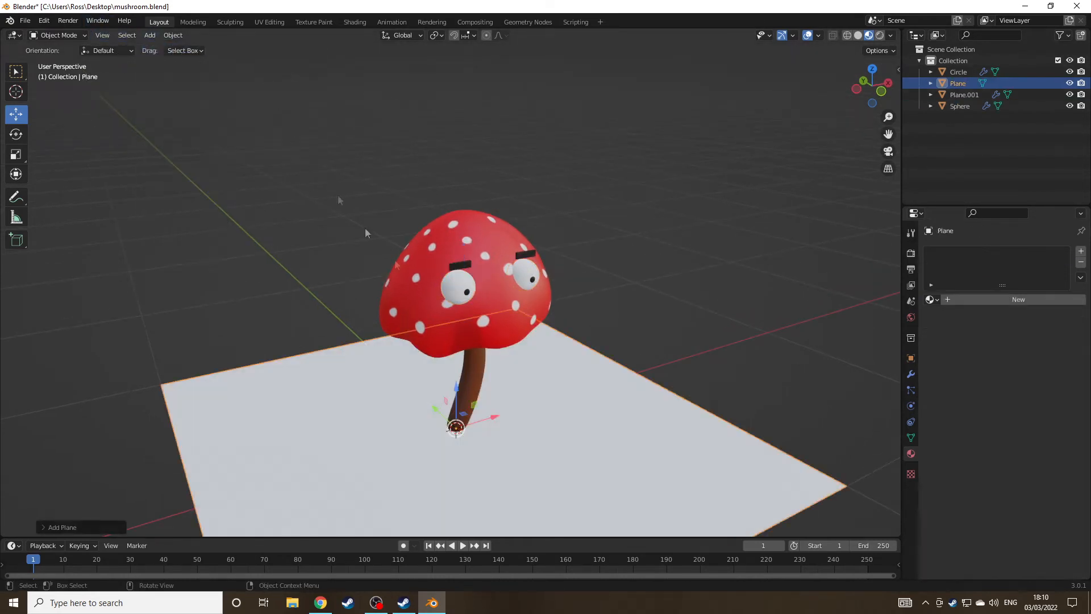
scroll(509, 390, down, 4)
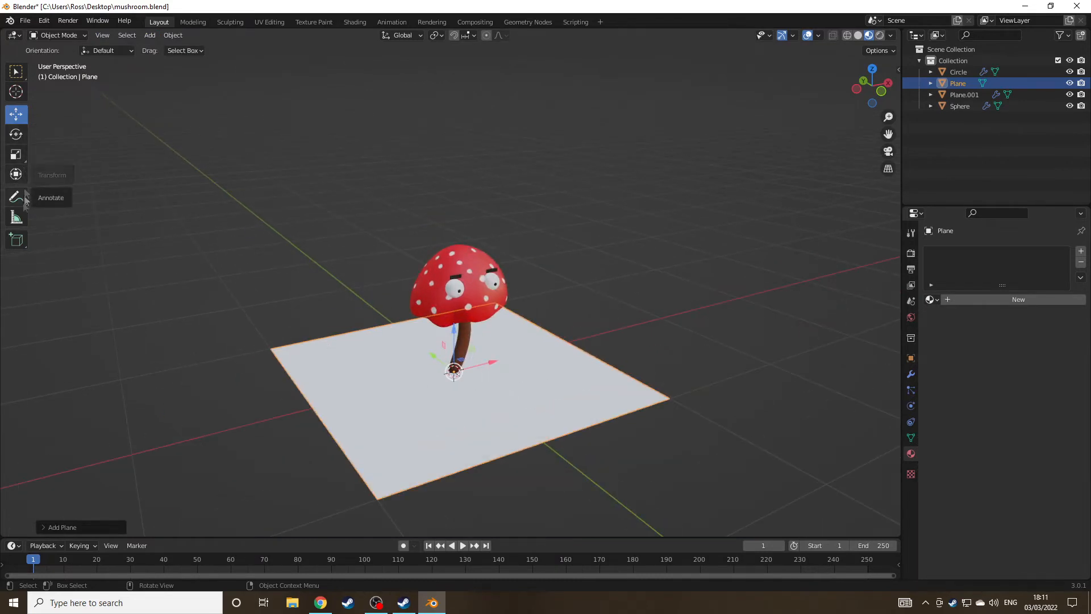
click(17, 154)
drag(446, 372, 521, 308)
drag(492, 363, 560, 332)
middle_drag(428, 355, 336, 289)
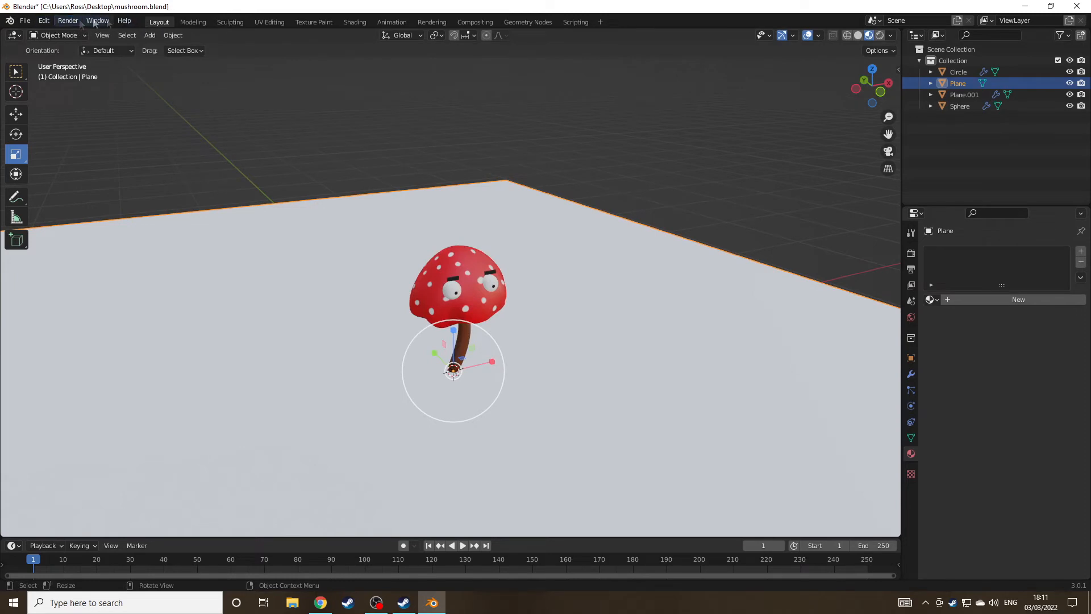
Step: Add a second plane inside the floor mesh in Edit Mode and rotate it 90° about the X axis to stand upright
key(Tab)
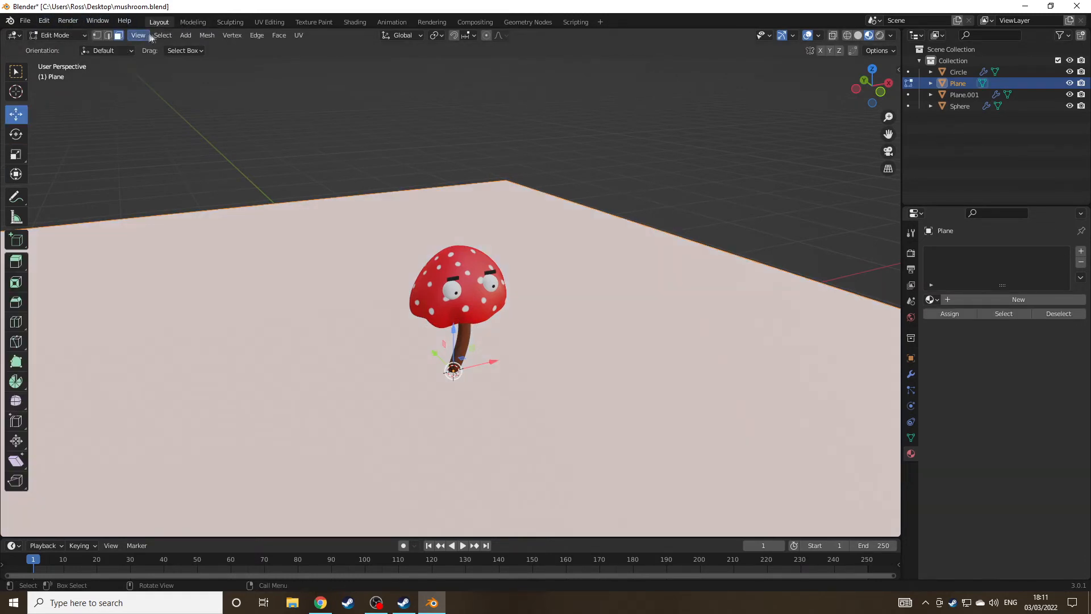
click(186, 36)
click(202, 49)
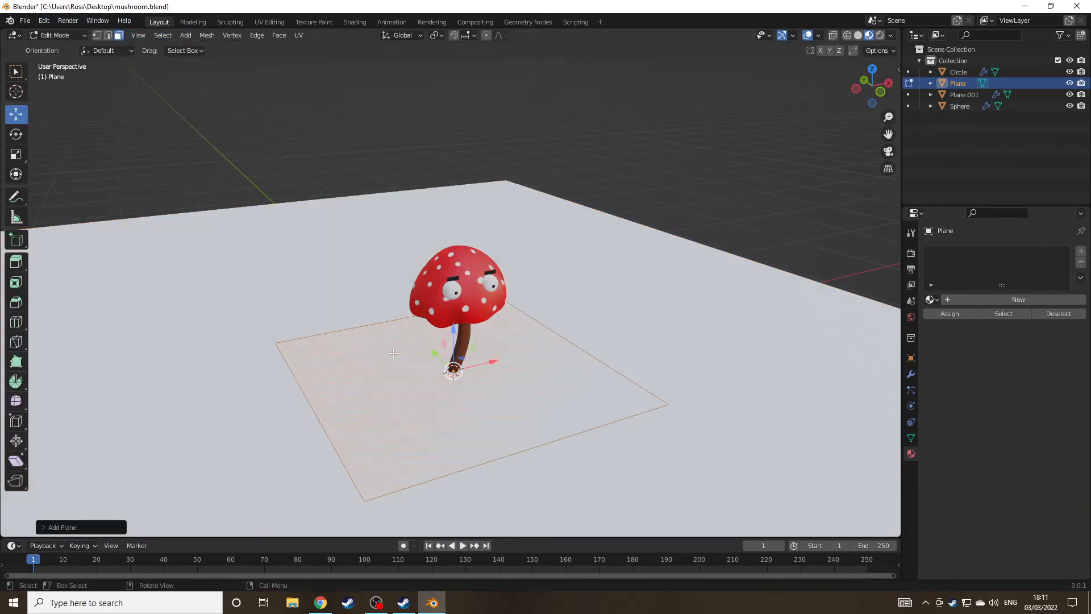
key(r)
text(x)
text(90)
key(Return)
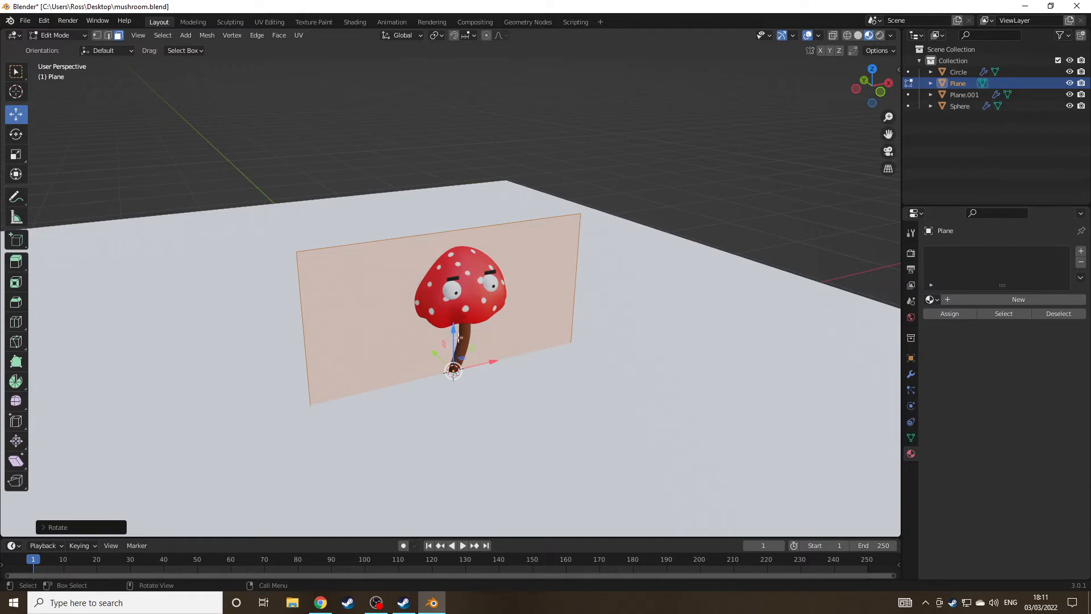
Step: Raise the upright plane until its lower edge meets the floor and move it back along Y behind the mushroom
drag(458, 337, 458, 225)
middle_drag(458, 225, 481, 293)
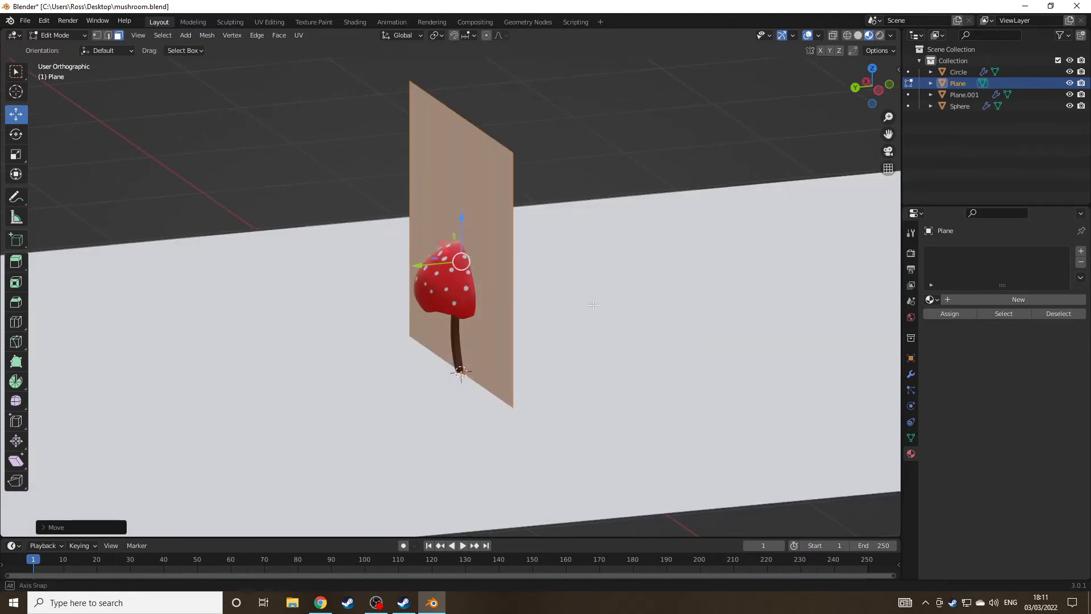
middle_drag(593, 305, 555, 285)
middle_drag(418, 259, 379, 263)
drag(379, 263, 362, 261)
click(573, 203)
middle_drag(579, 204, 507, 207)
scroll(491, 263, up, 3)
click(350, 189)
middle_drag(351, 194, 372, 226)
middle_drag(78, 149, 67, 149)
Step: Enlarge the upright plane into a wide back wall, push it further behind the mushroom, and return to Object Mode
click(16, 155)
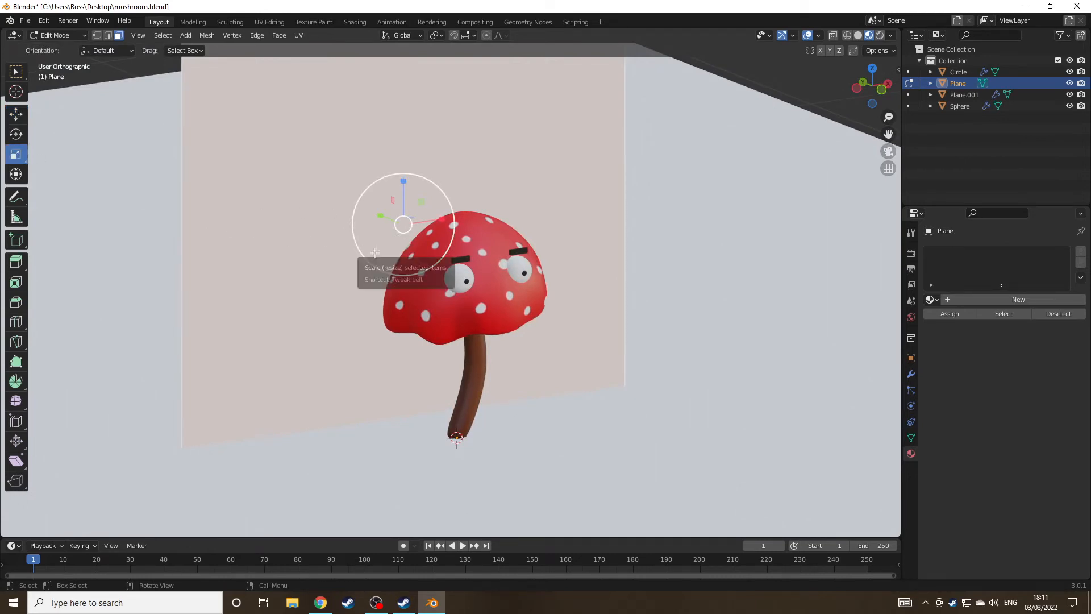
drag(405, 230, 296, 280)
middle_drag(297, 281, 375, 301)
click(16, 114)
drag(366, 238, 292, 231)
middle_drag(292, 231, 564, 289)
scroll(564, 287, down, 5)
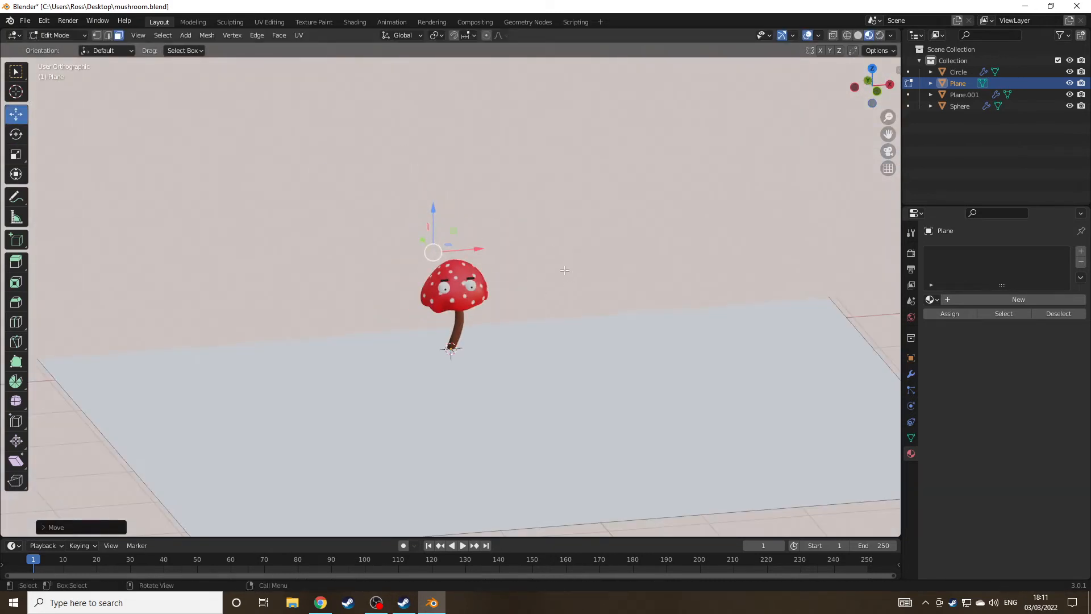
scroll(566, 270, up, 4)
middle_drag(622, 235, 573, 233)
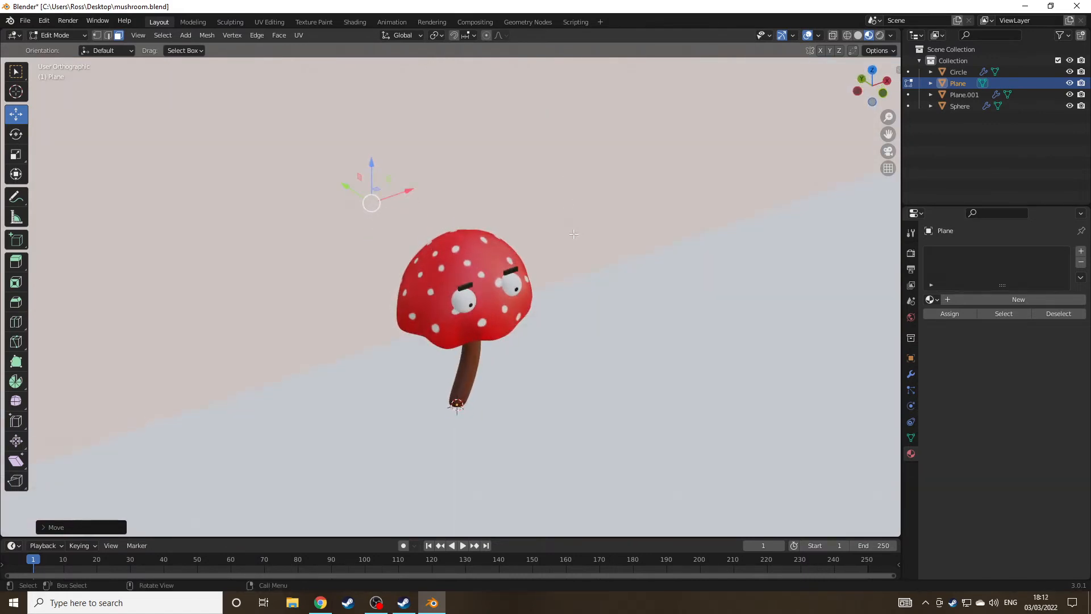
middle_drag(588, 249, 806, 122)
mouse_move(686, 183)
middle_down()
mouse_move(662, 166)
mouse_move(671, 179)
middle_up()
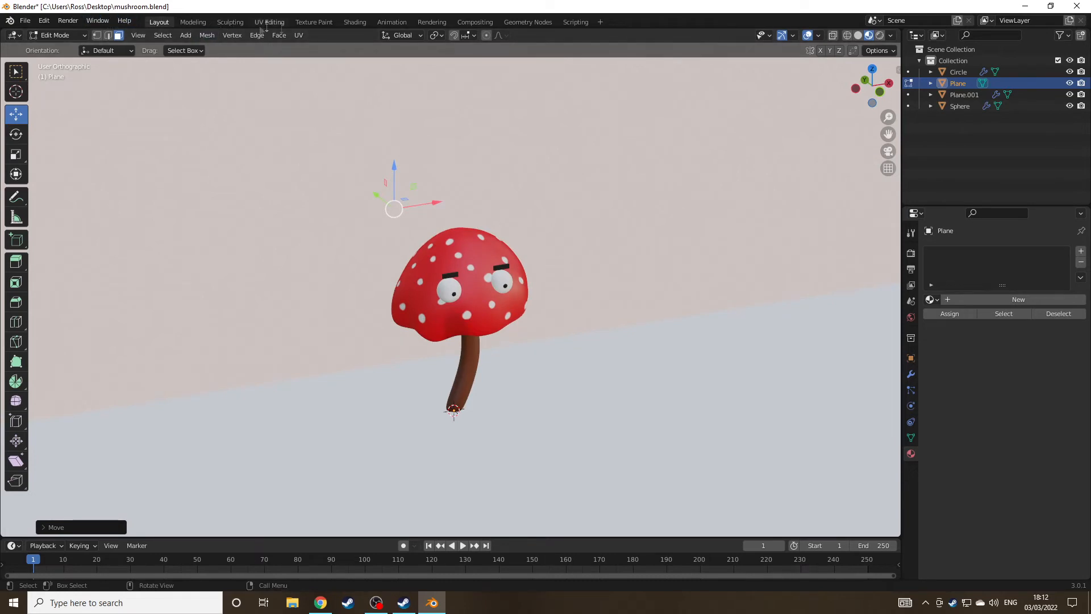
click(992, 159)
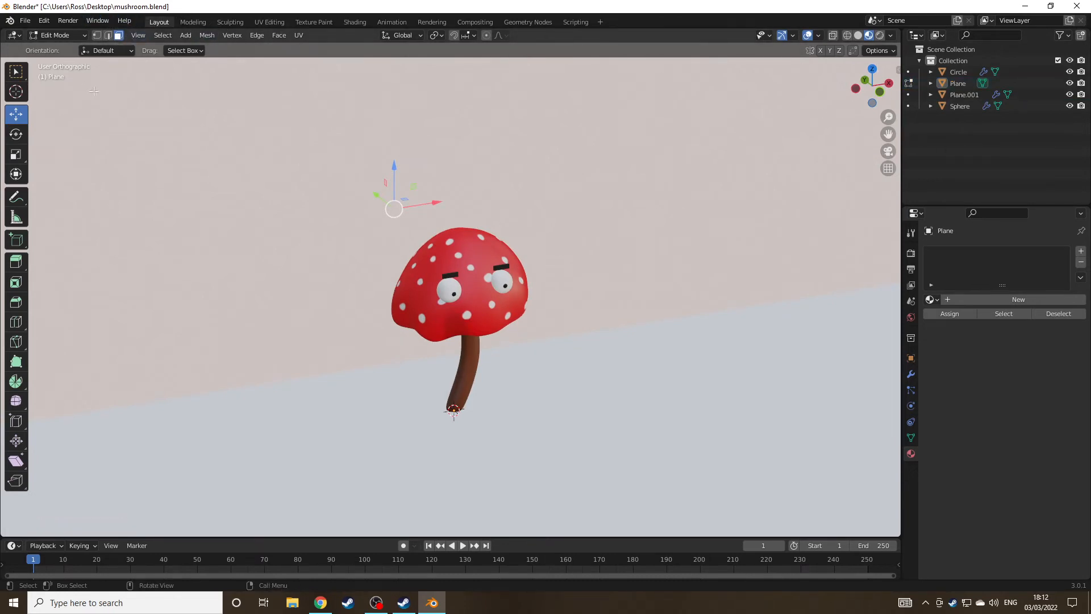
key(Tab)
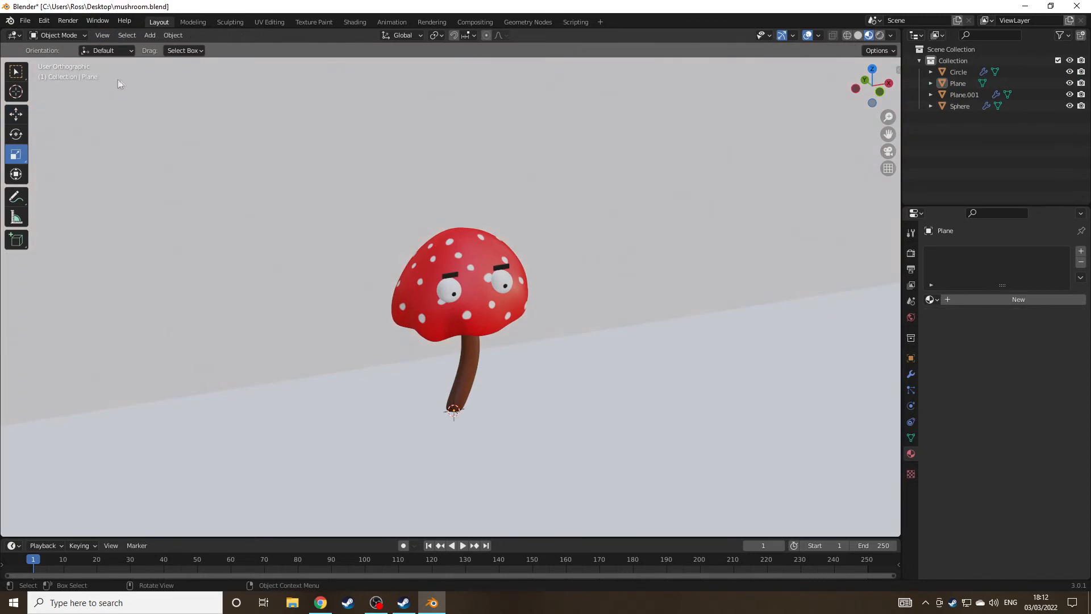
Step: Add a point light at the base of the mushroom
click(149, 35)
mouse_move(202, 188)
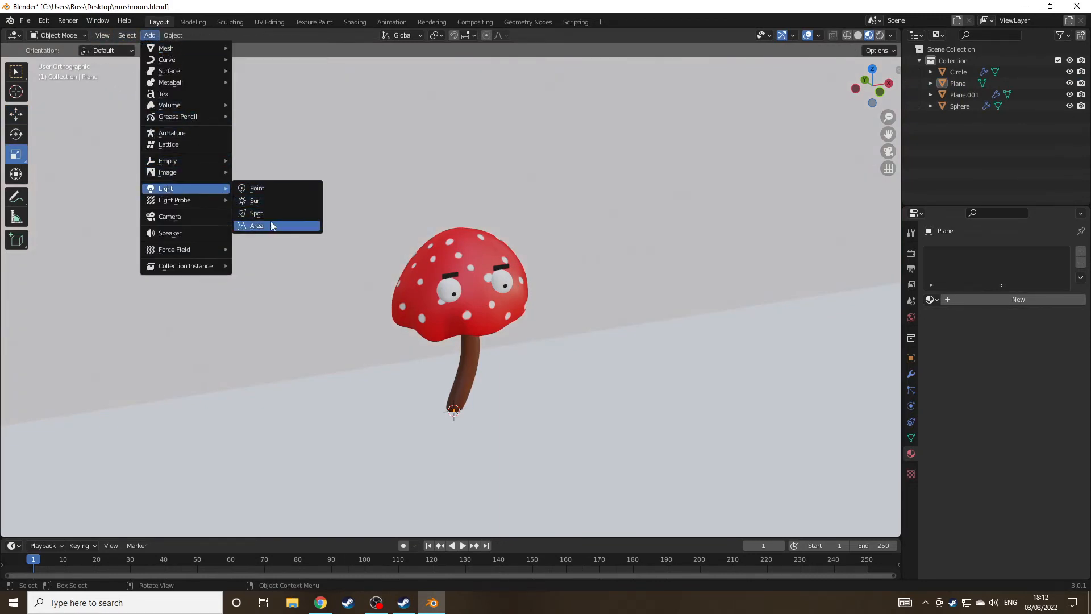
click(270, 191)
middle_drag(629, 311, 639, 378)
click(15, 92)
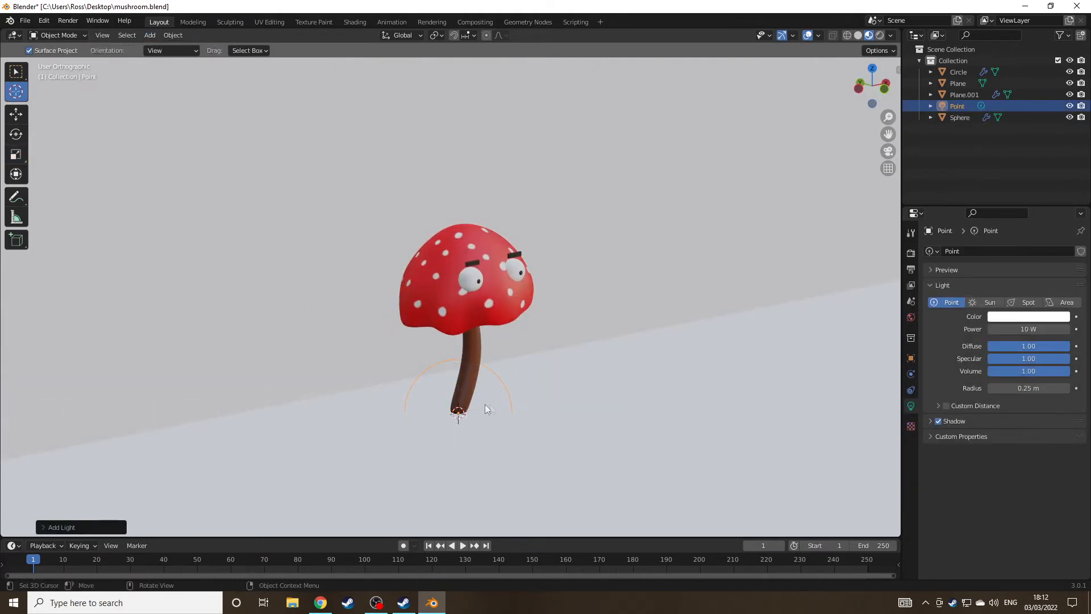
middle_drag(459, 403, 484, 418)
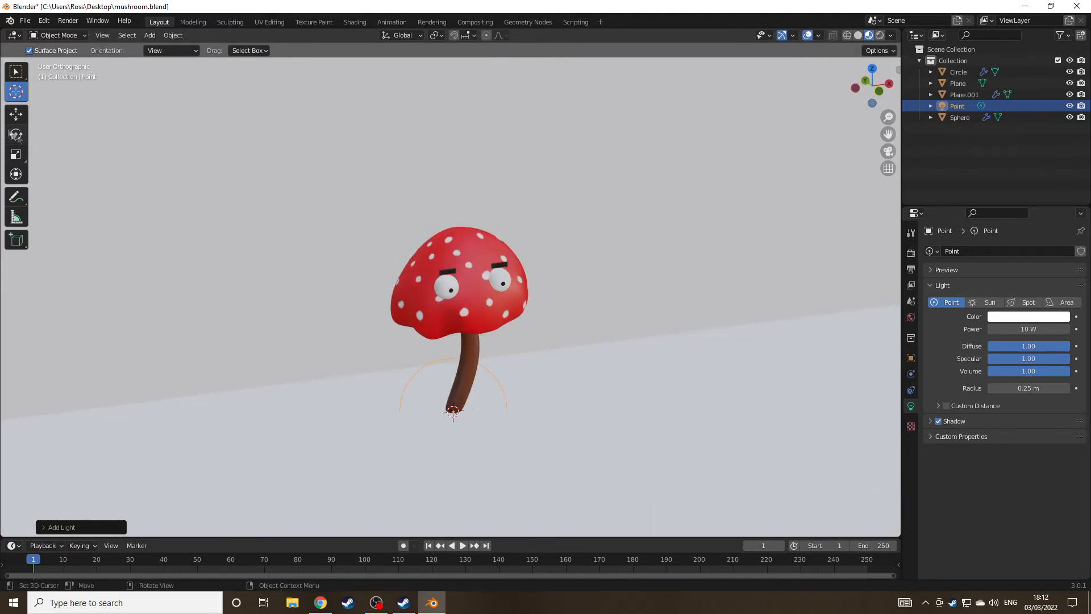
Step: Move the point light up to cap height, in front of the mushroom and off to one side
click(19, 117)
drag(491, 407, 367, 409)
drag(332, 386, 331, 143)
middle_drag(342, 219, 423, 264)
drag(396, 305, 508, 318)
middle_drag(694, 320, 562, 287)
drag(333, 220, 292, 206)
middle_drag(292, 206, 430, 260)
drag(436, 368, 480, 388)
middle_drag(677, 371, 659, 333)
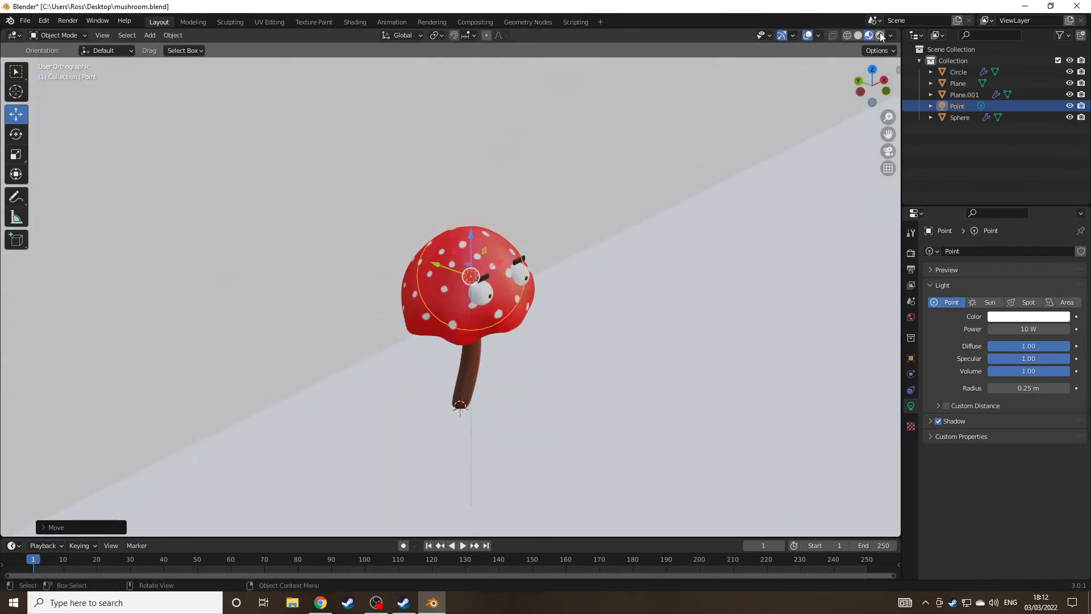
Step: Switch the viewport to rendered shading and reposition the point light beside the mushroom cap
click(880, 36)
middle_drag(613, 258, 539, 252)
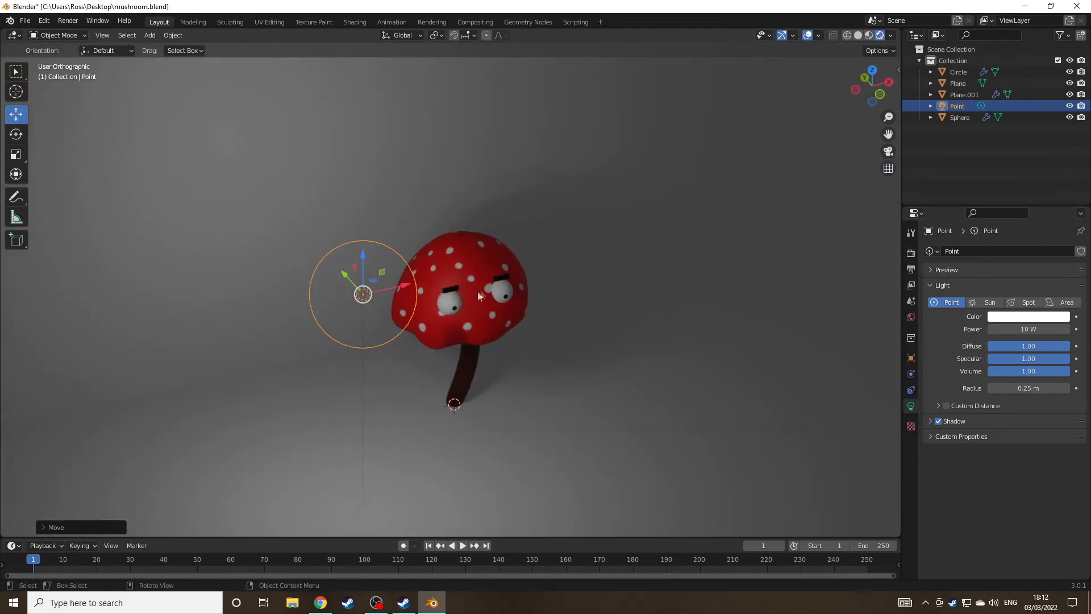
drag(402, 287, 378, 327)
mouse_move(461, 329)
middle_down()
mouse_move(513, 313)
mouse_move(460, 308)
middle_up()
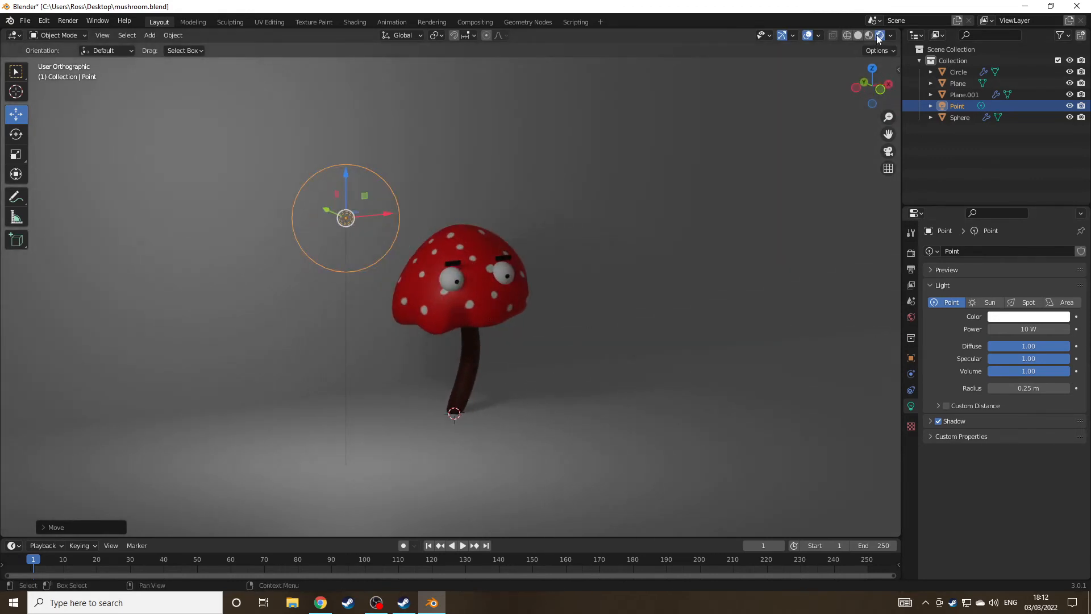
middle_drag(687, 260, 705, 275)
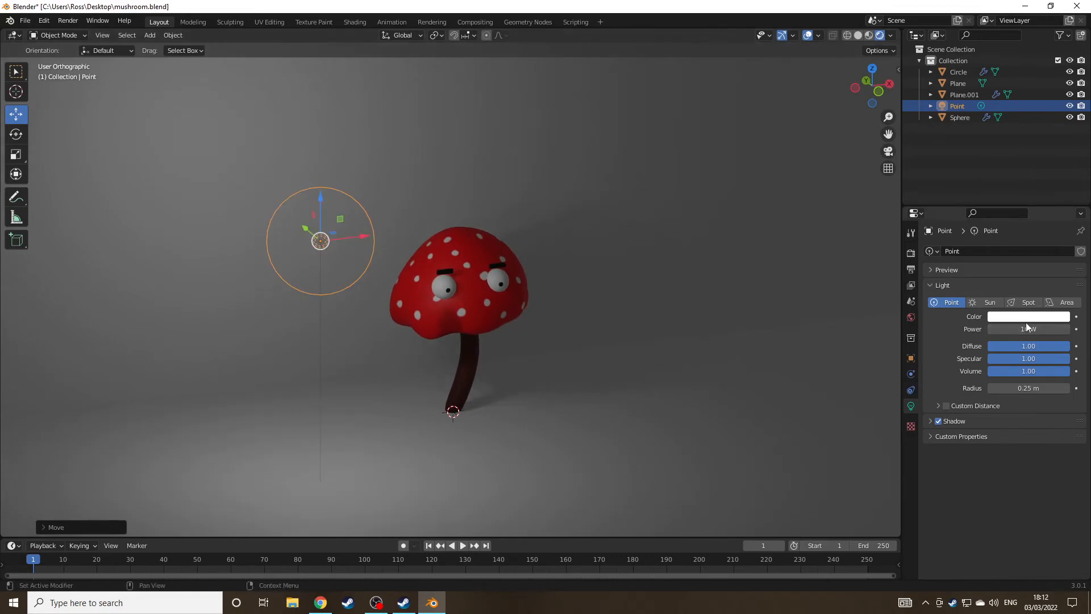
Step: Raise the point light's power to 28.4 W and fine-tune its position beside the cap
drag(1030, 329, 1060, 329)
middle_drag(552, 287, 510, 241)
drag(363, 221, 402, 237)
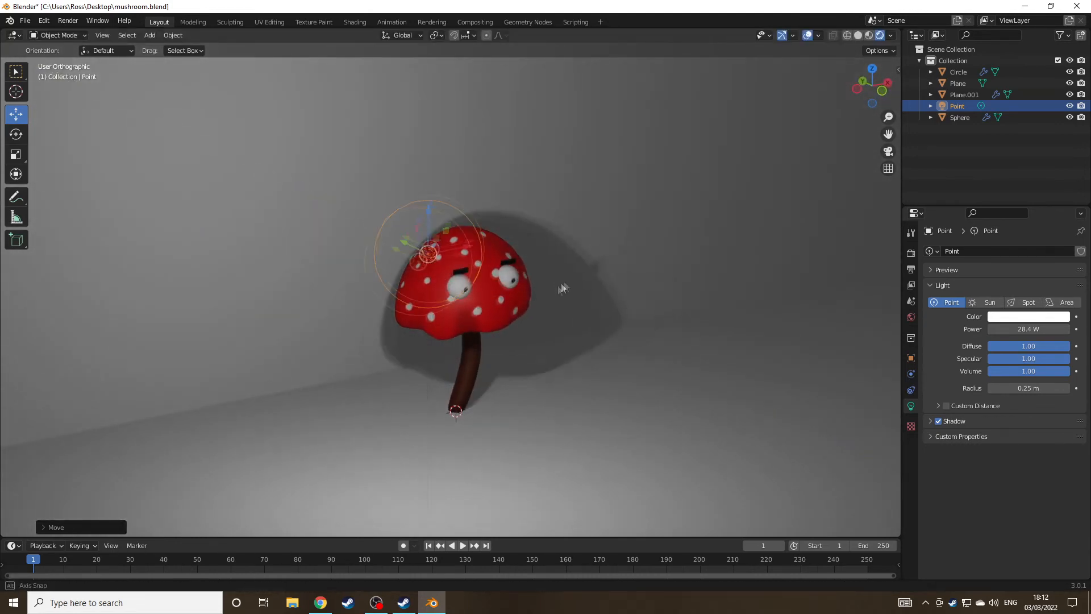
middle_drag(563, 288, 469, 287)
drag(212, 249, 206, 248)
middle_drag(417, 272, 490, 276)
Step: Give the floor and wall object a new material with a green base colour, RGB 0.004, 0.800, 0.000
click(440, 190)
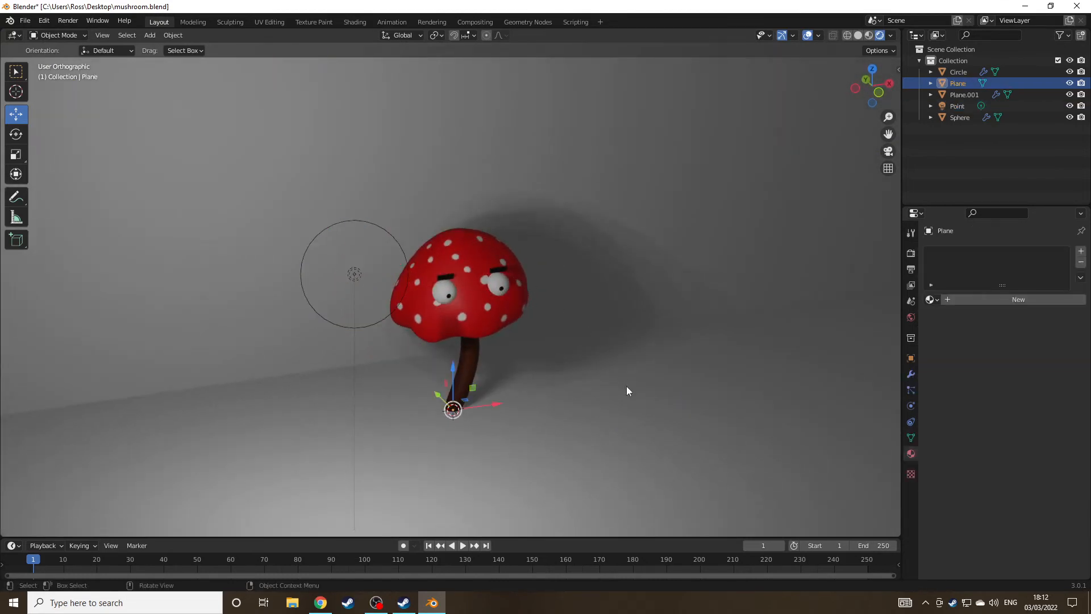
click(1019, 105)
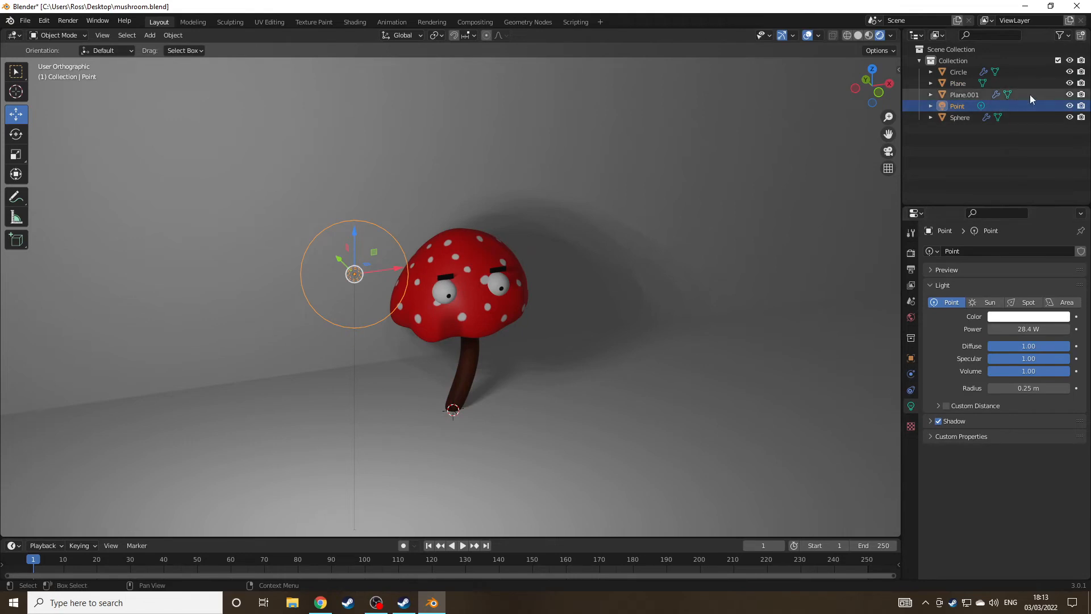
click(1029, 95)
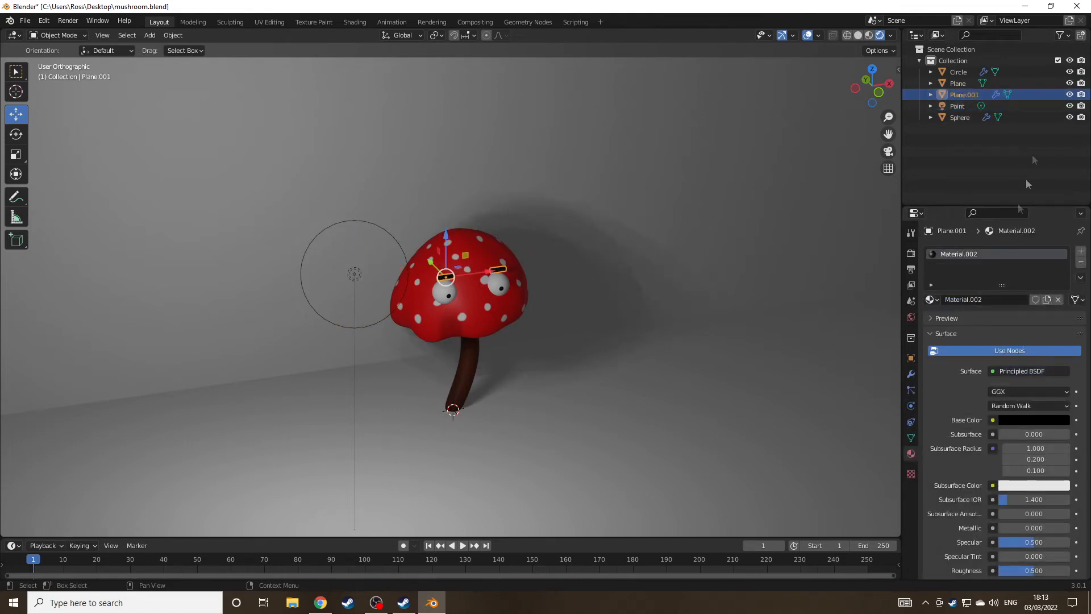
click(1009, 88)
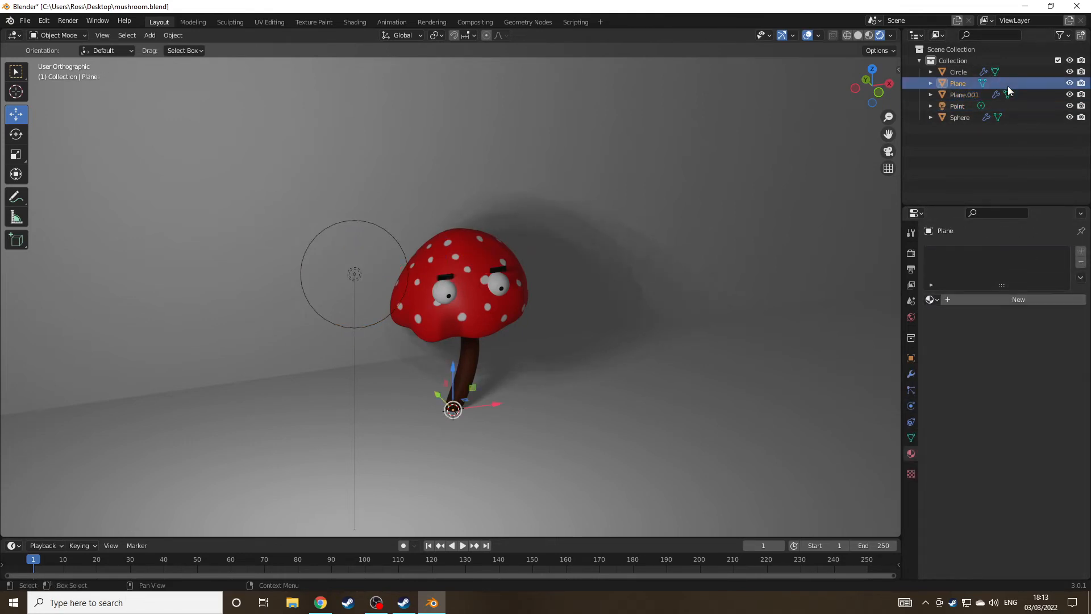
click(1004, 299)
click(1028, 421)
click(1031, 420)
click(973, 281)
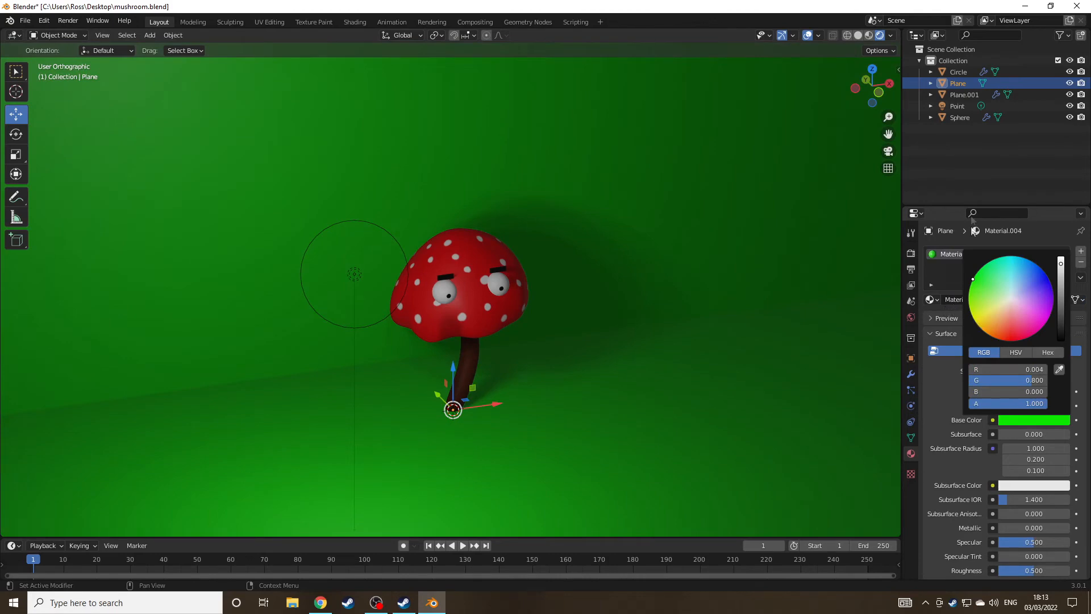
Step: Check the green backdrop from several distances and delete the whole floor and wall object
scroll(533, 369, down, 11)
middle_drag(476, 332, 555, 304)
scroll(523, 376, up, 7)
scroll(531, 326, up, 3)
scroll(550, 331, down, 5)
scroll(550, 303, up, 5)
scroll(300, 211, down, 8)
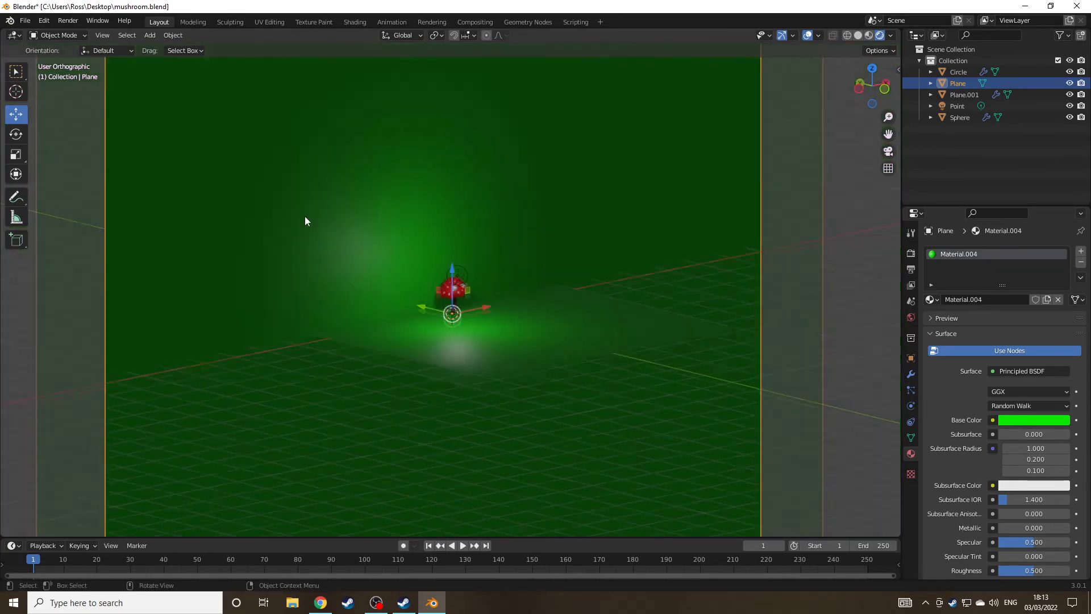
key(Delete)
scroll(523, 318, up, 8)
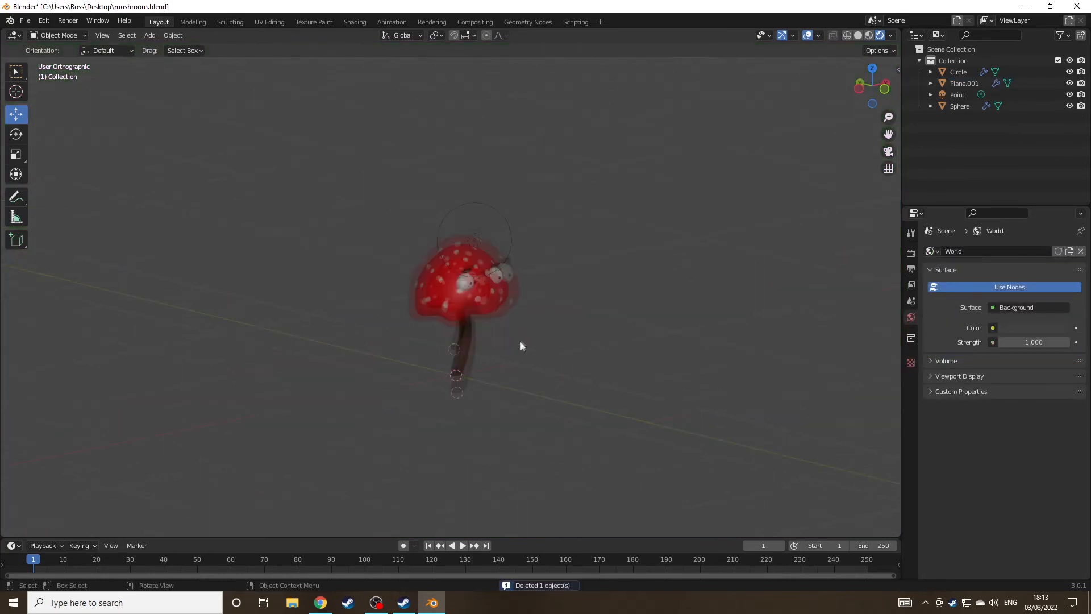
scroll(521, 346, up, 3)
middle_drag(510, 344, 532, 275)
scroll(522, 353, down, 1)
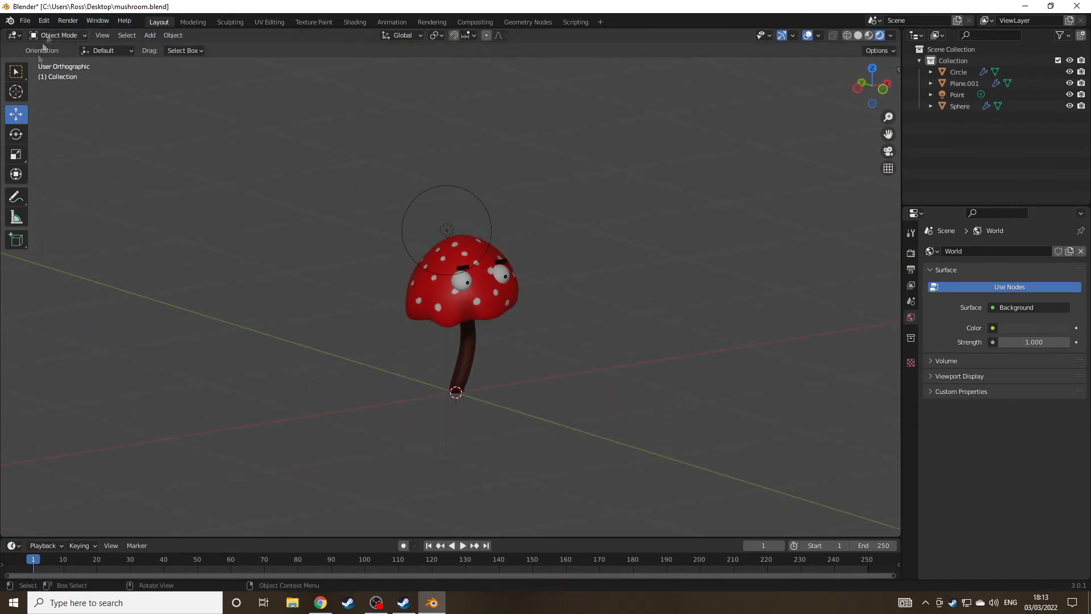
Step: Add a plane at the base of the mushroom and scale it up about 2.2 times as a floor
click(149, 35)
mouse_move(159, 46)
click(258, 47)
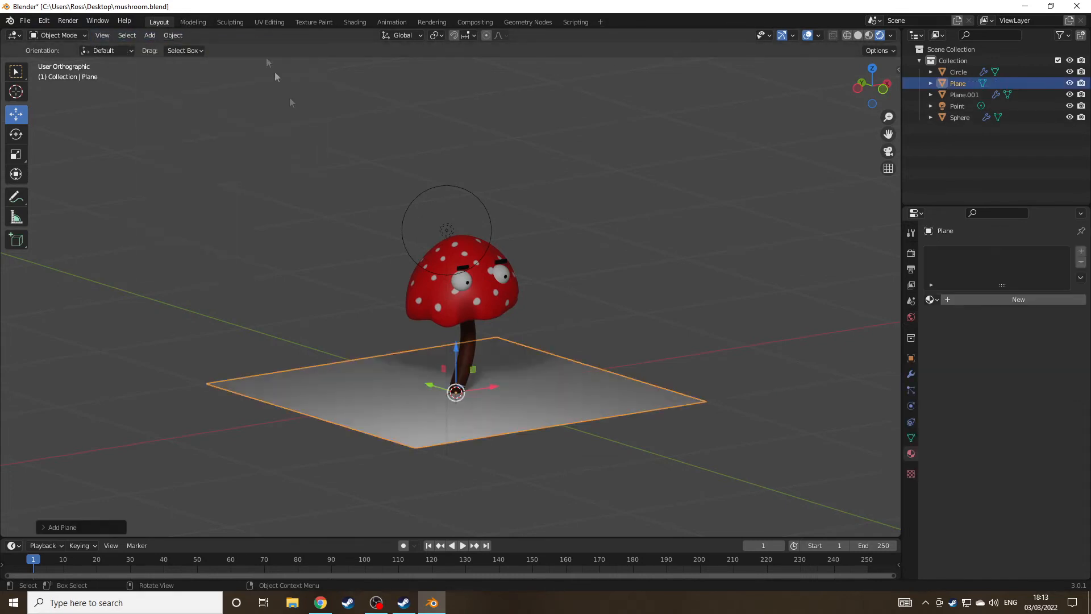
scroll(164, 266, down, 2)
middle_drag(164, 266, 137, 239)
click(17, 134)
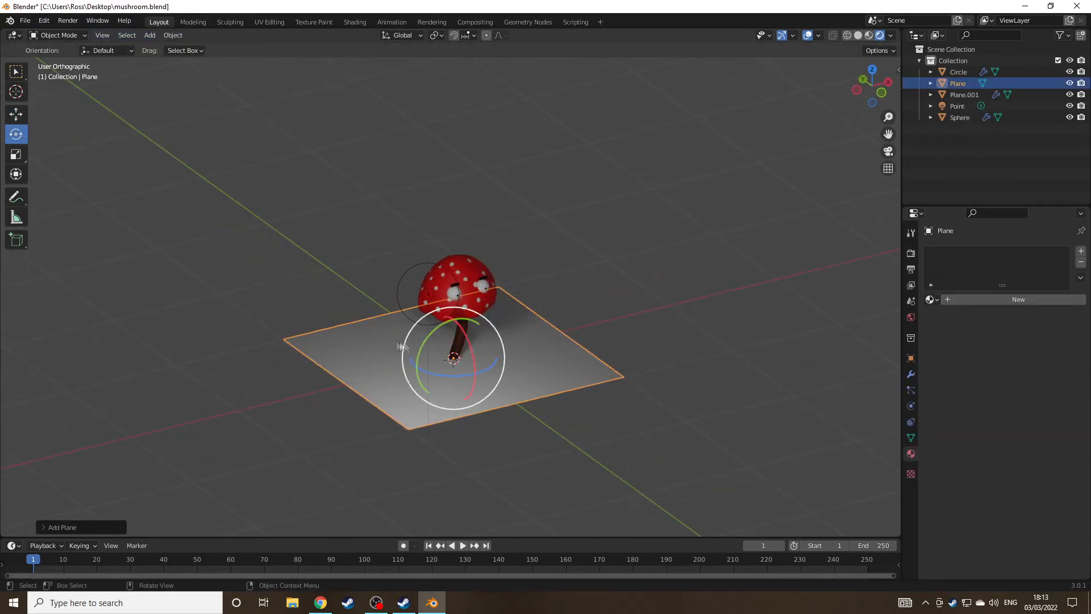
click(15, 91)
click(17, 155)
drag(453, 321, 486, 344)
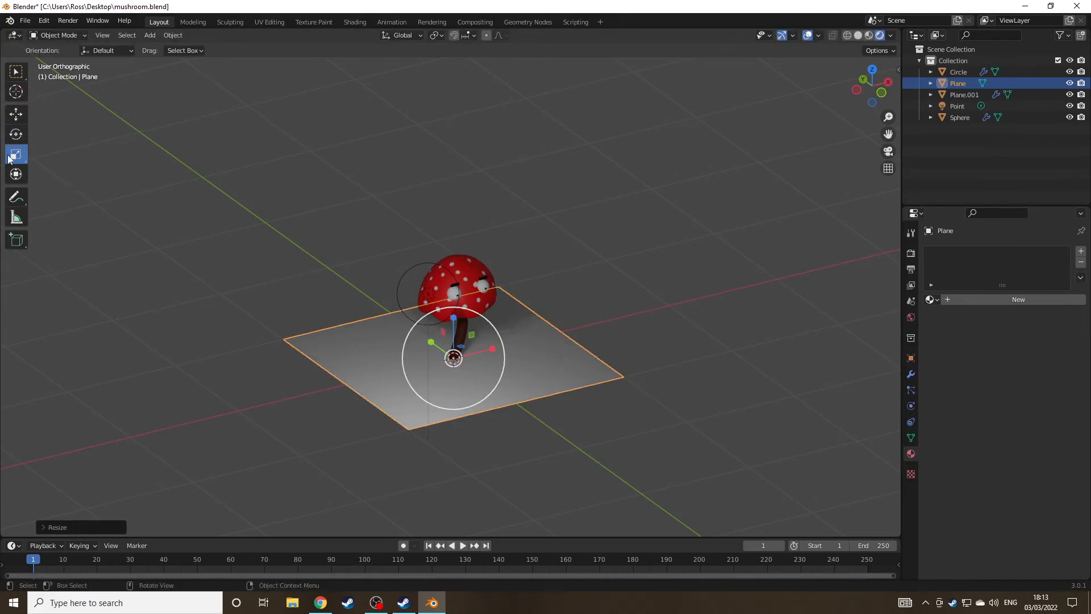
key(s)
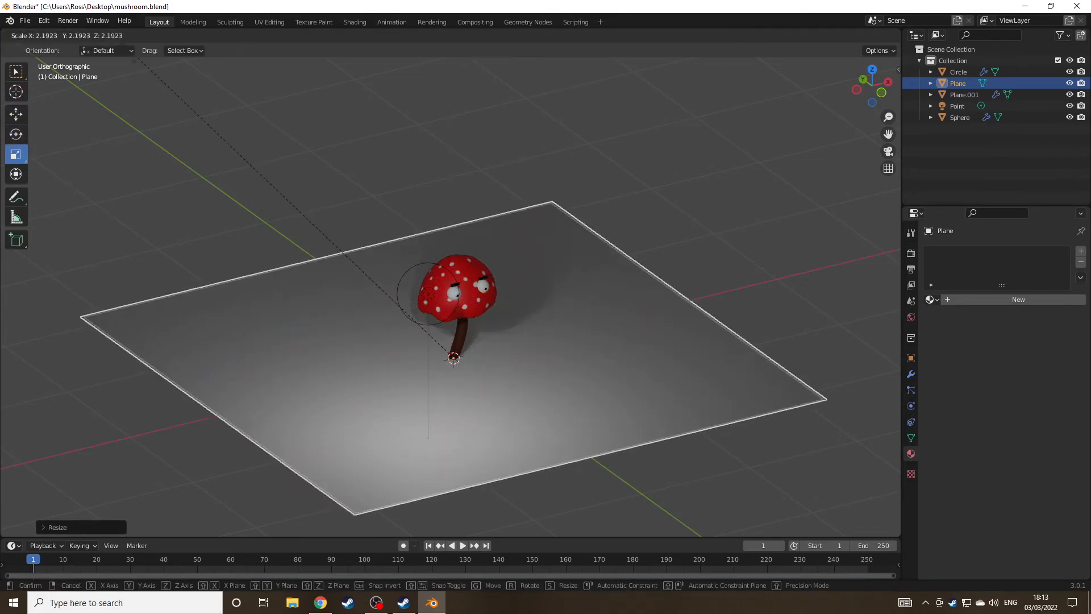
click(141, 62)
mouse_move(334, 283)
middle_down()
mouse_move(337, 268)
mouse_move(342, 288)
middle_up()
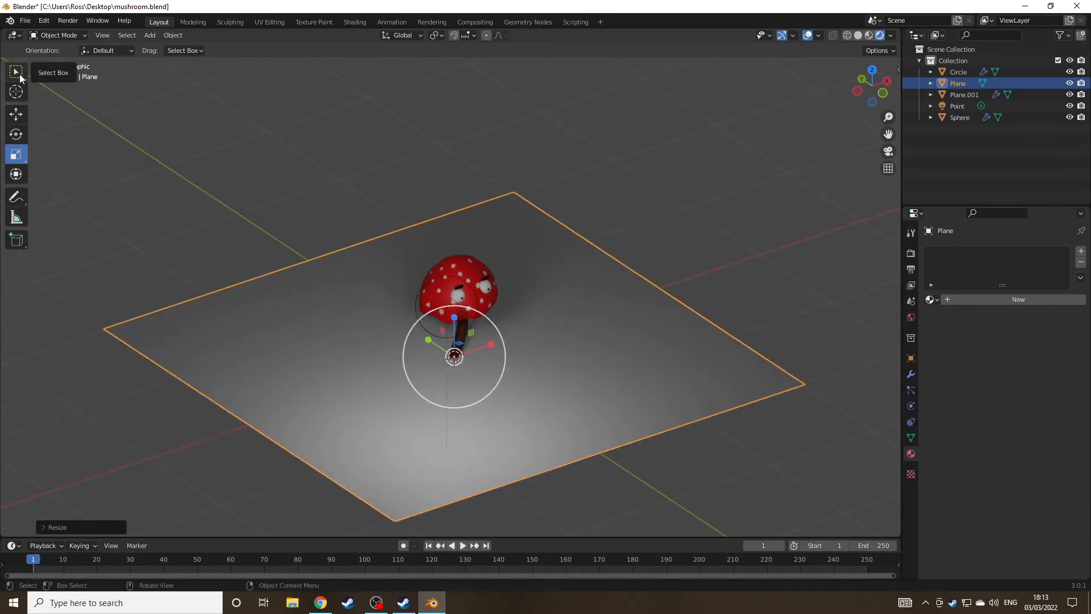
Step: Duplicate the floor plane and rotate the copy 90° about the X axis so it stands upright
click(17, 72)
click(16, 154)
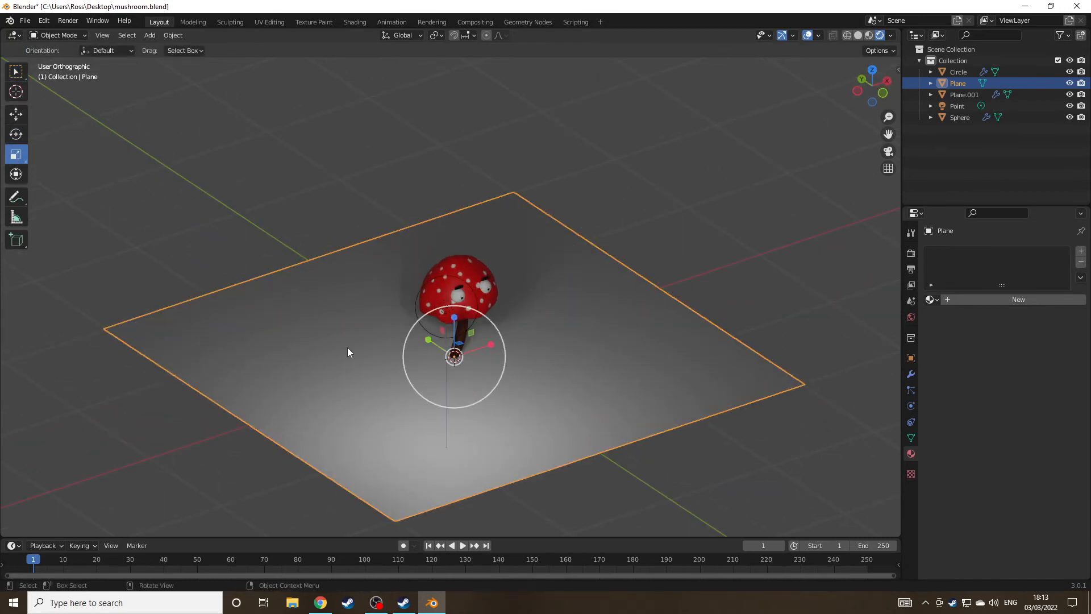
key(shift+d)
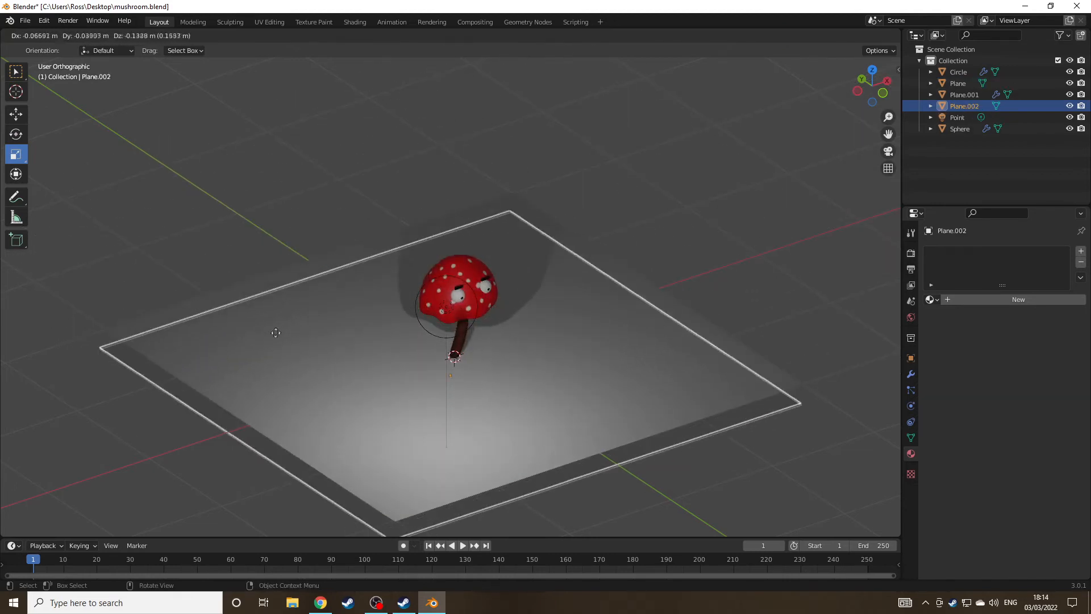
click(283, 319)
middle_drag(331, 294, 395, 256)
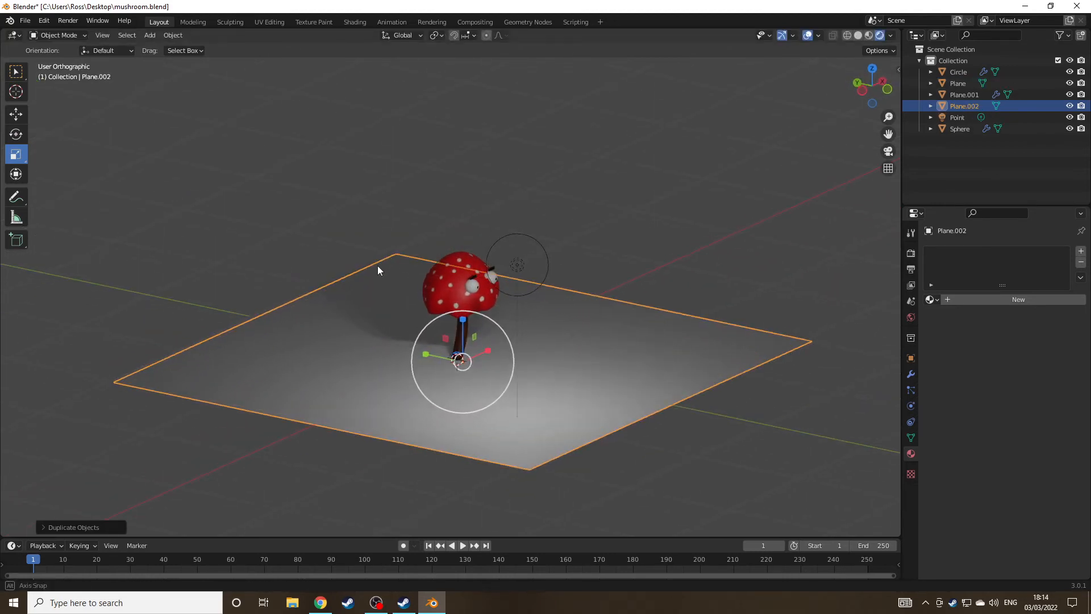
key(r)
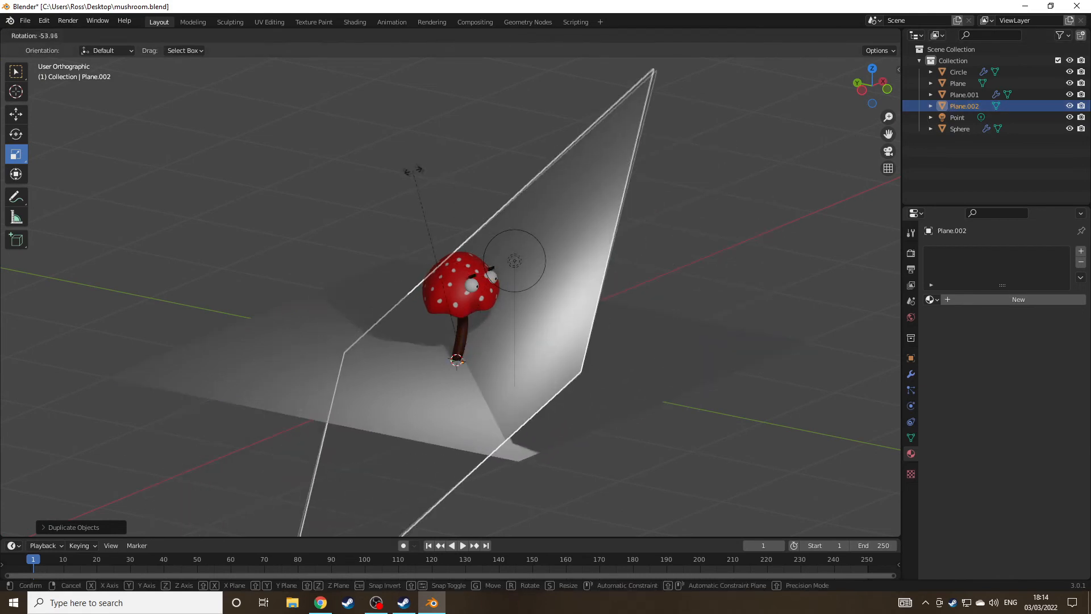
text(x)
text(90)
key(Return)
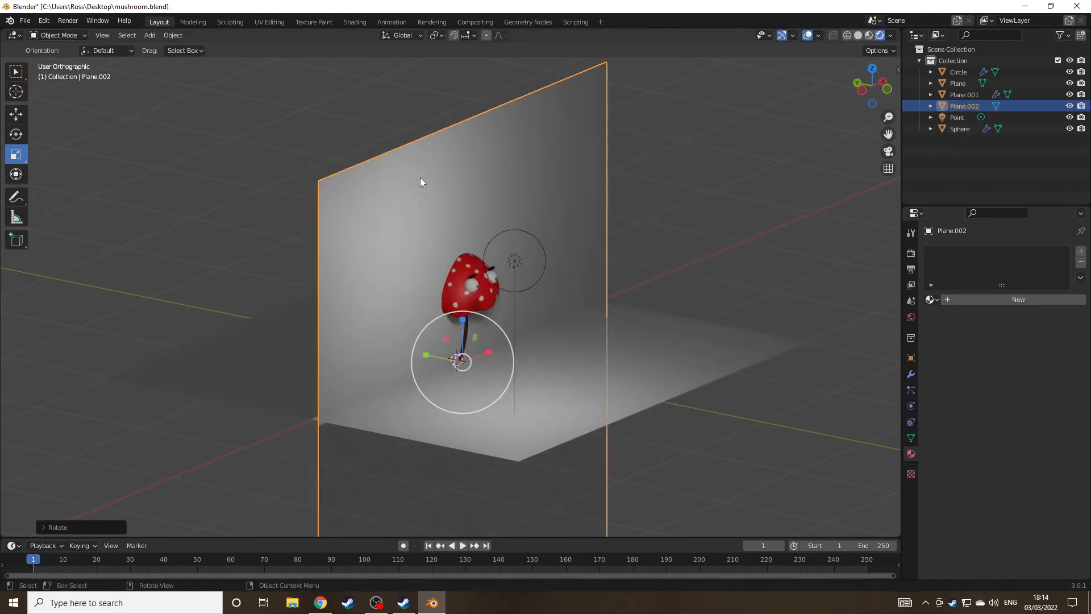
Step: Move the upright plane along the Y axis to behind the mushroom as a backdrop wall
click(16, 116)
drag(436, 357, 306, 330)
middle_drag(616, 310, 571, 250)
scroll(544, 305, up, 5)
scroll(546, 267, down, 2)
Step: Give the floor plane a new material with a bright green base colour
click(596, 396)
middle_drag(605, 348, 598, 385)
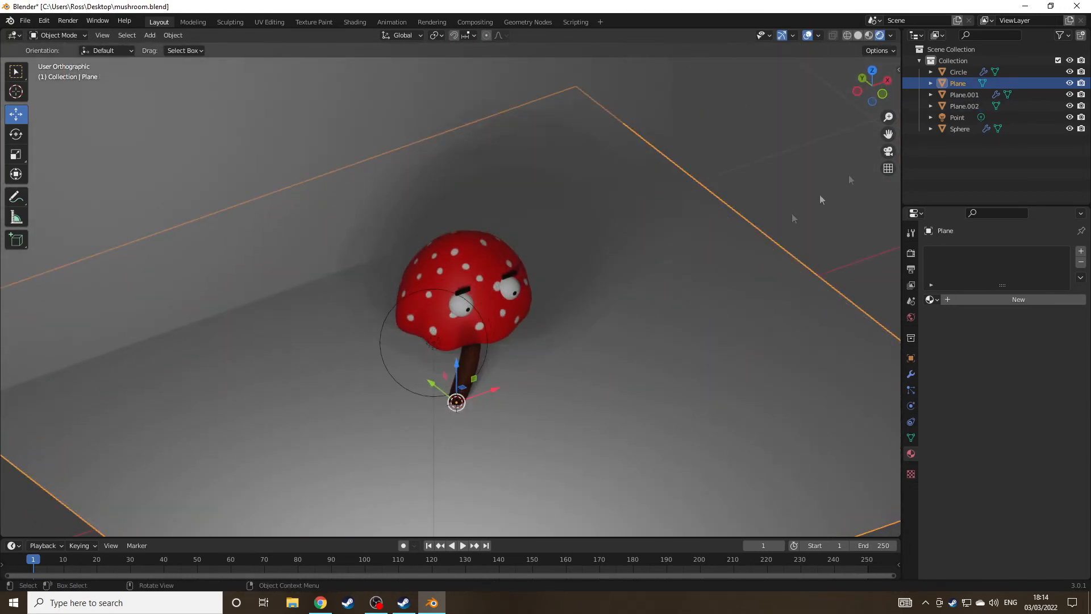
click(976, 301)
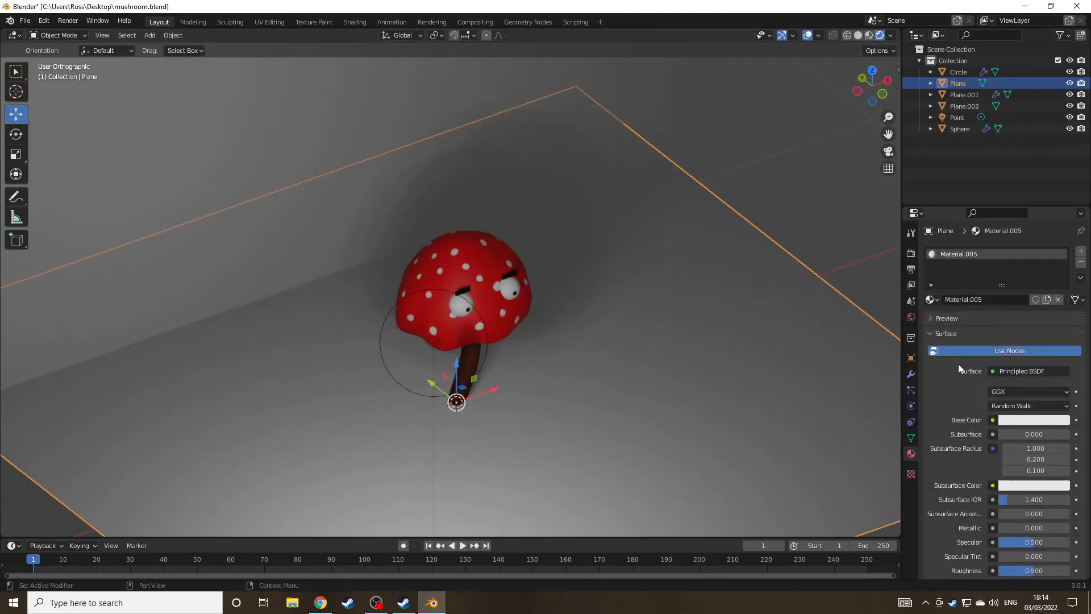
click(1033, 420)
click(970, 288)
middle_drag(710, 189, 732, 164)
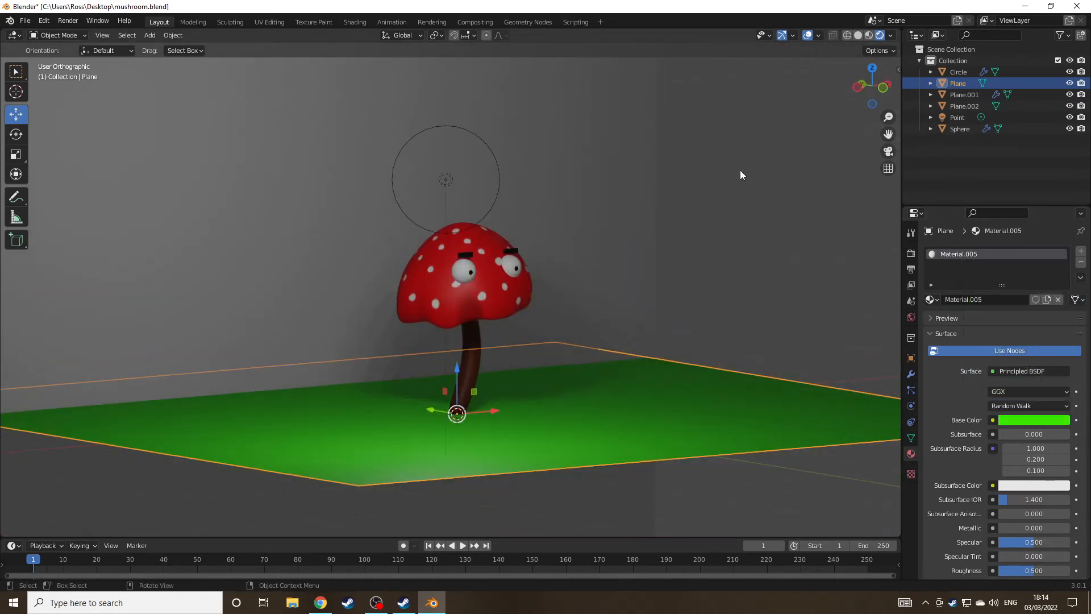
Step: Give the backdrop wall a new material with a teal-green base colour
click(740, 169)
click(308, 172)
middle_drag(312, 191, 322, 213)
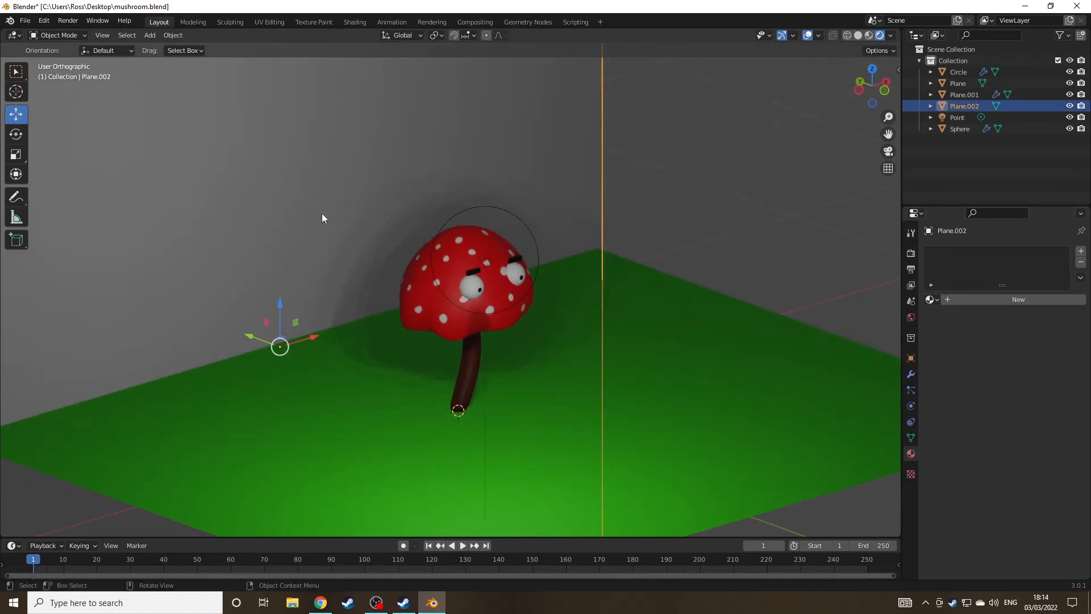
click(982, 300)
click(1030, 419)
mouse_move(987, 309)
mouse_down()
mouse_move(979, 313)
mouse_move(996, 271)
mouse_move(1034, 266)
mouse_up()
drag(1020, 308, 997, 267)
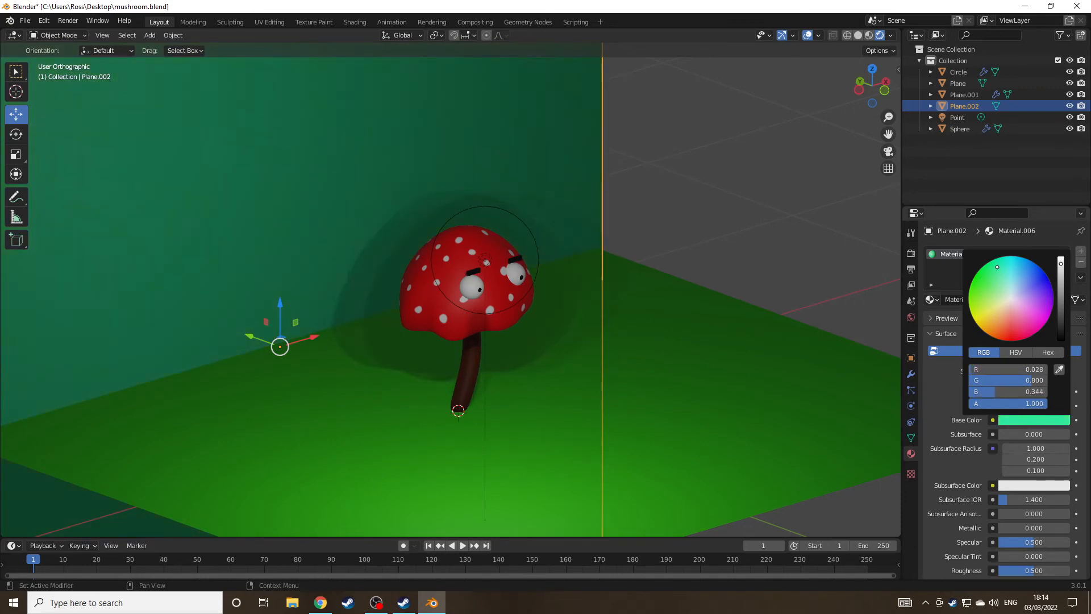
middle_drag(822, 211, 588, 299)
right_click(959, 174)
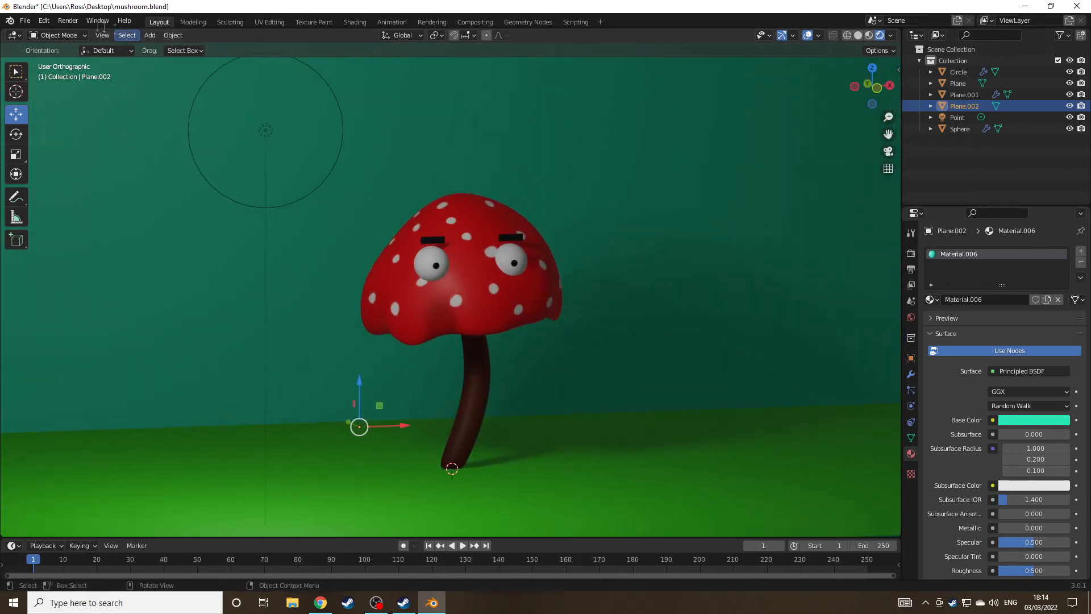
Step: Add a camera to the scene, raise it from the floor and position it in front of the mushroom
click(149, 35)
mouse_move(164, 50)
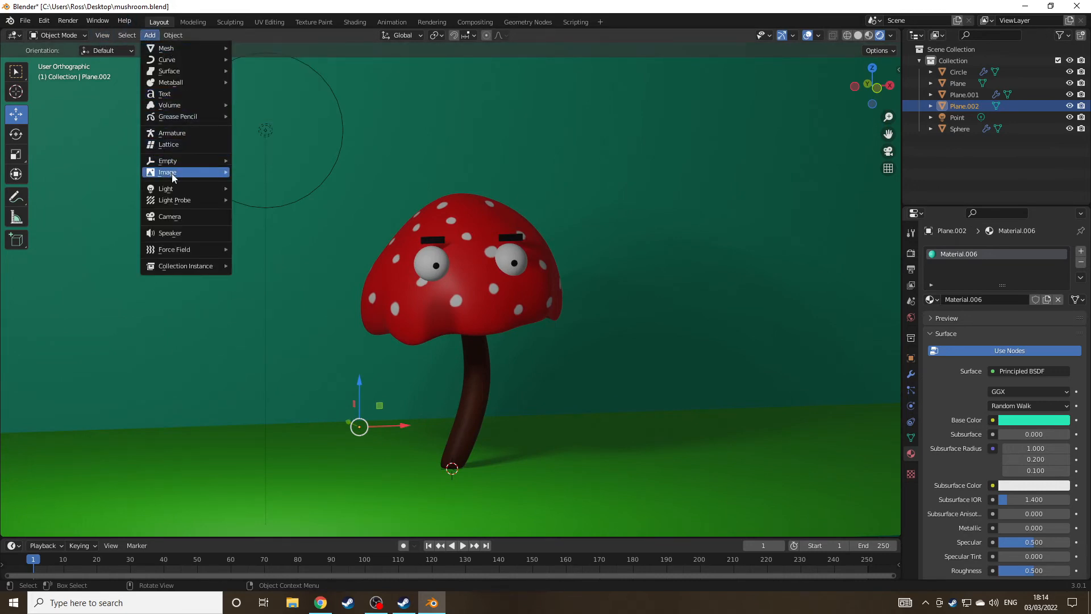
click(171, 219)
middle_drag(544, 268, 457, 425)
drag(458, 423, 497, 131)
middle_drag(428, 164, 616, 291)
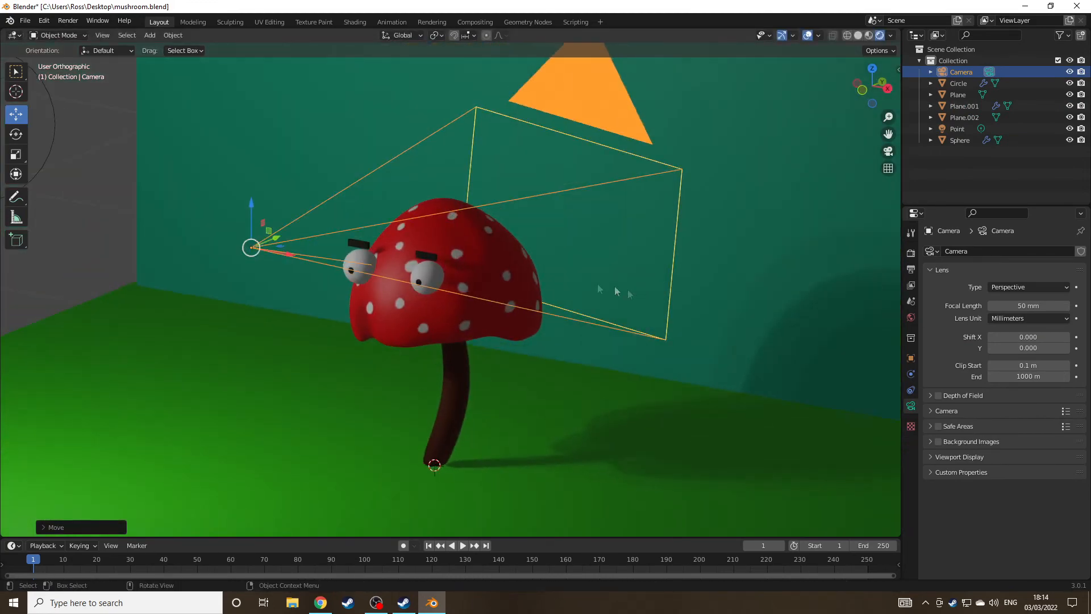
middle_drag(310, 252, 489, 354)
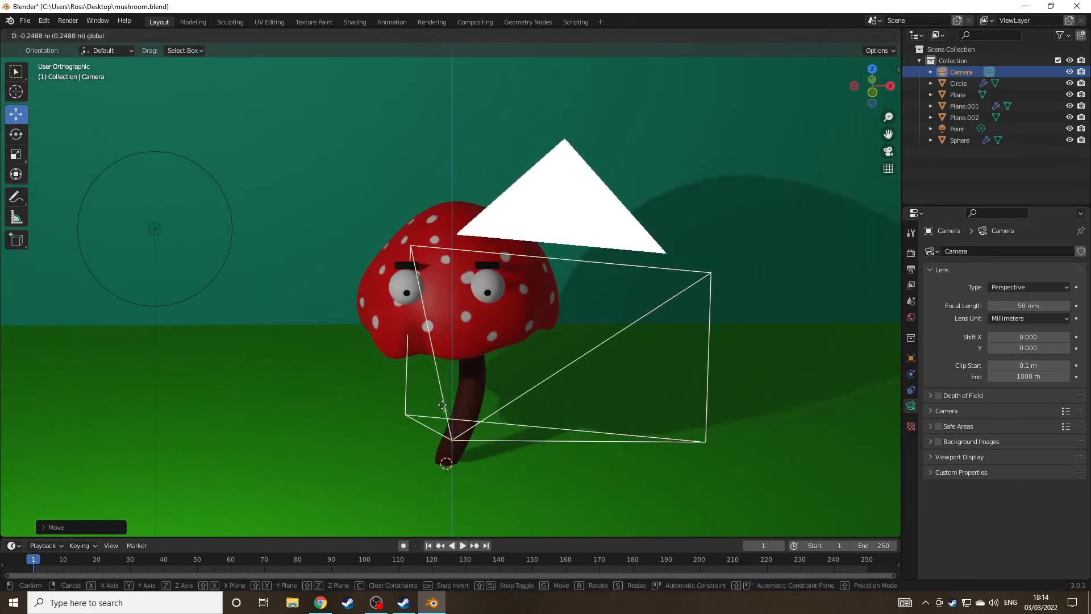
Step: Render a test image from the camera and close the result
key(F12)
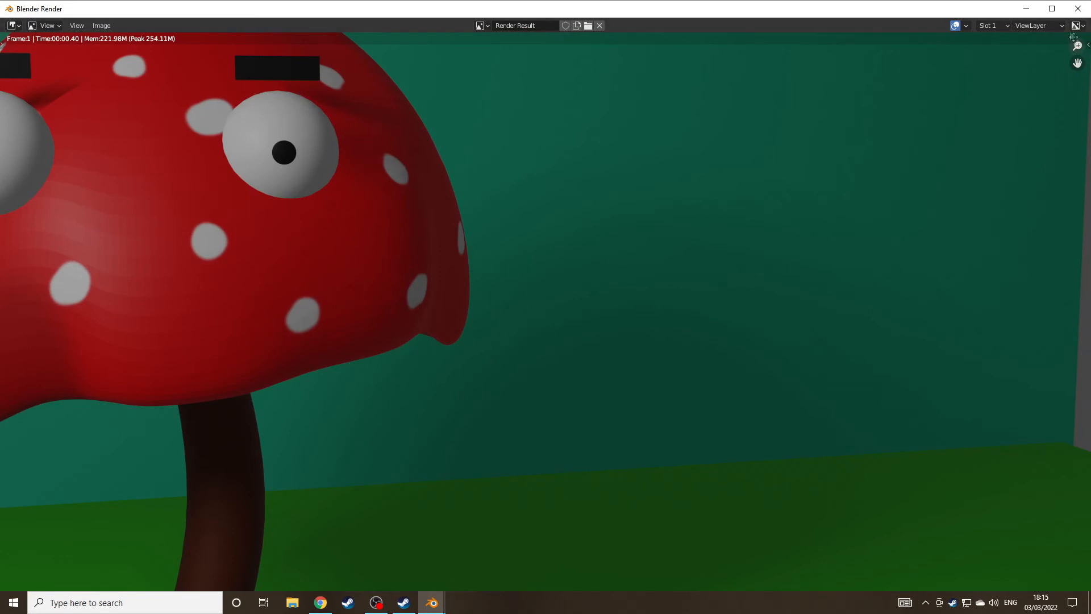
click(1078, 9)
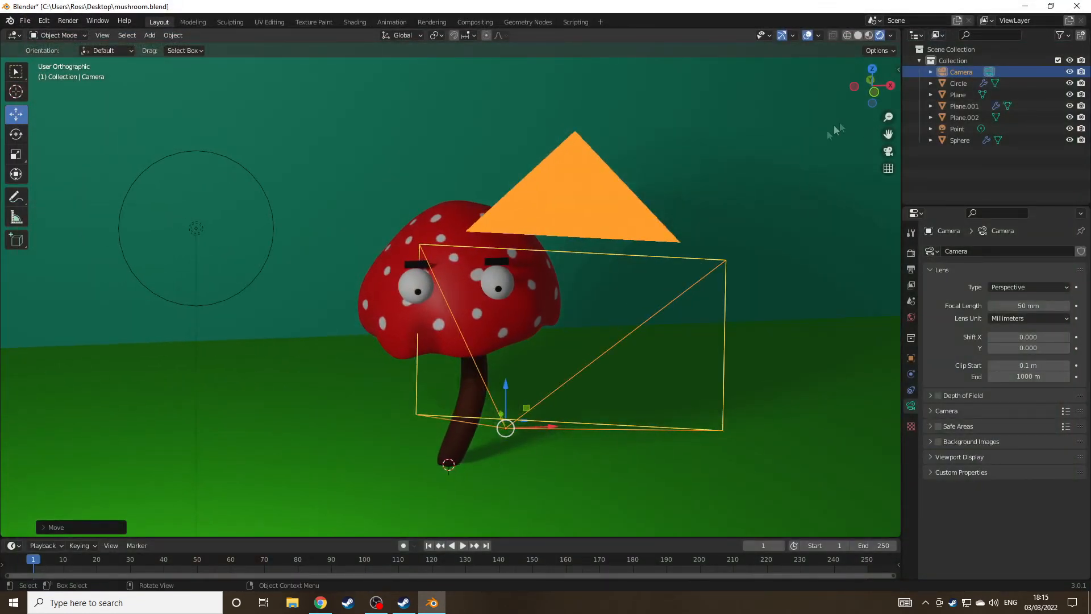
middle_drag(566, 329, 468, 254)
Step: Open the viewport's view settings and enable the lock of the camera to the view
key(n)
middle_drag(436, 182, 437, 171)
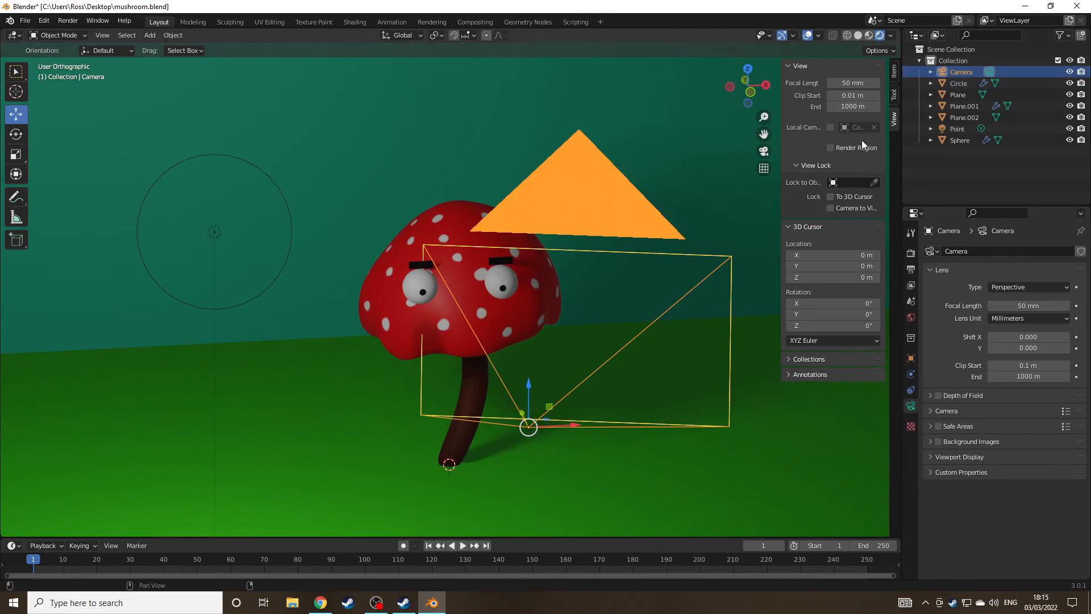
click(895, 74)
click(894, 93)
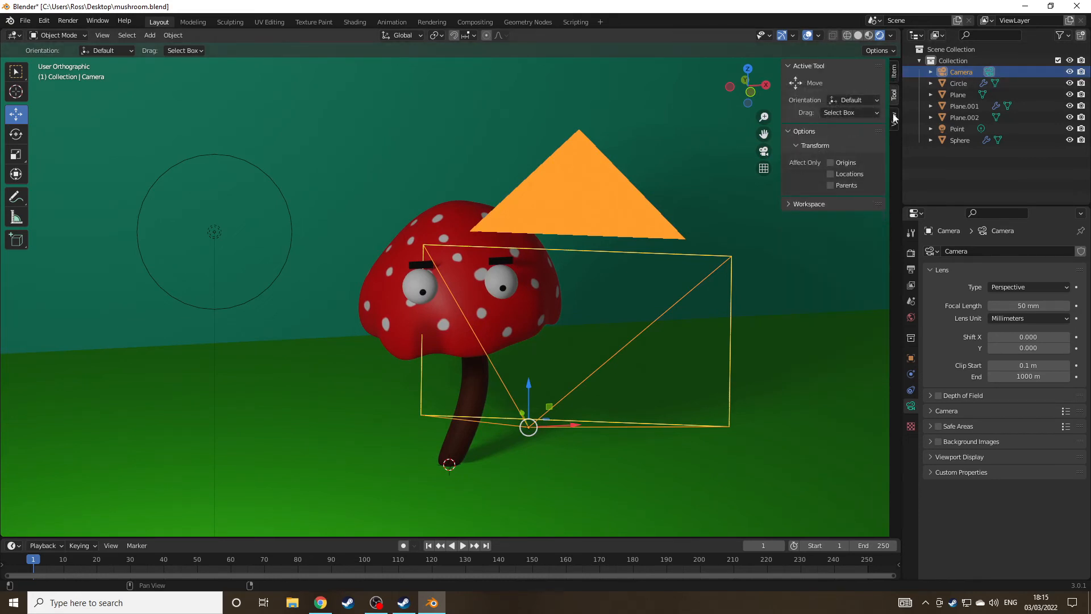
click(895, 119)
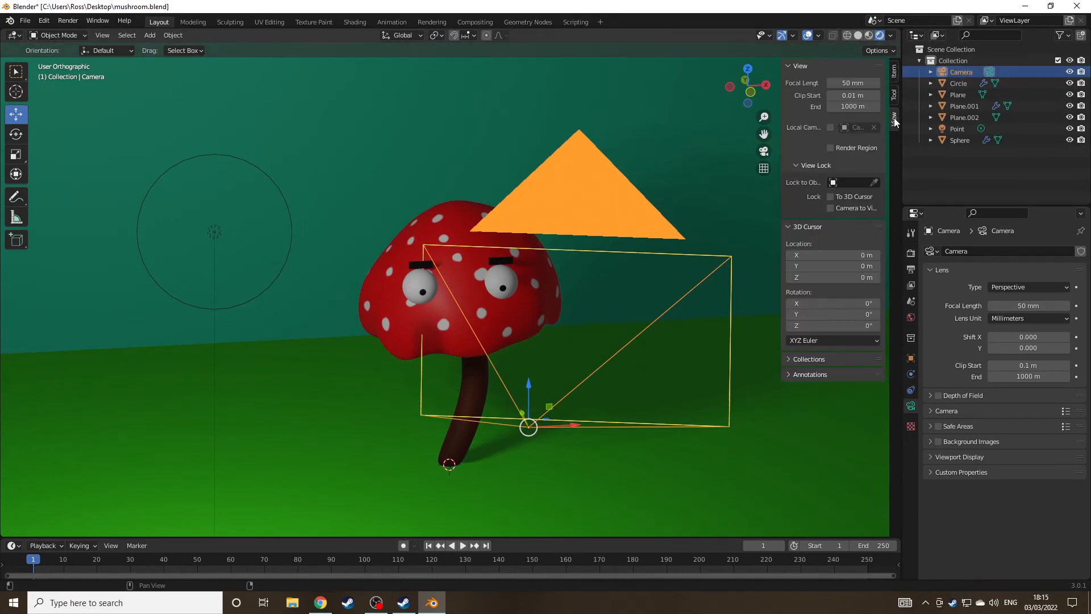
click(833, 209)
middle_drag(602, 298, 541, 319)
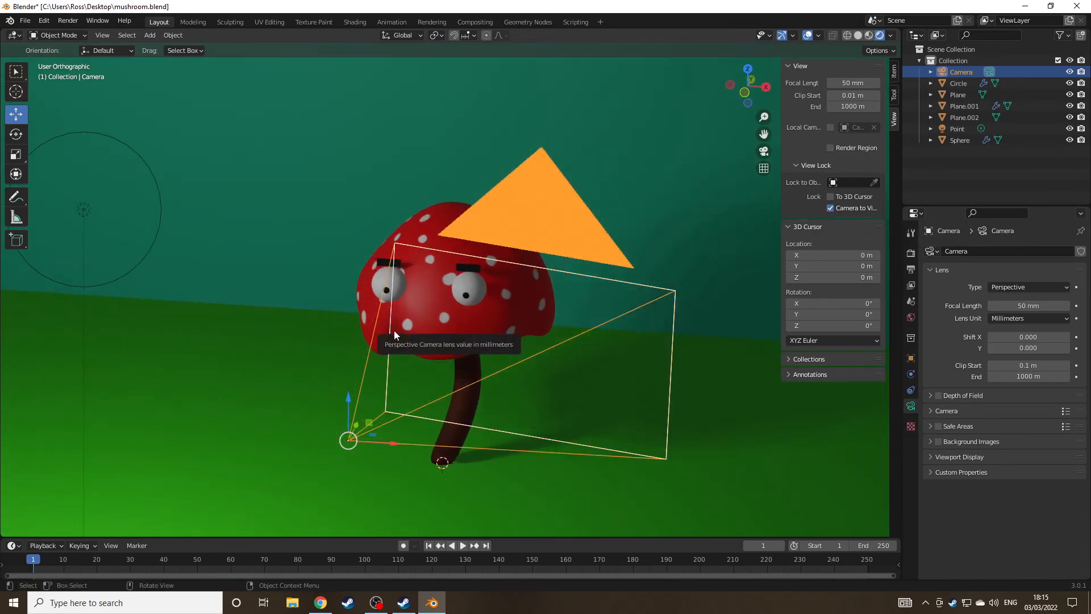
Step: Look through the camera and adjust its angle and distance to frame the whole mushroom
key(KP_0)
middle_drag(460, 317, 297, 369)
middle_drag(194, 360, 419, 288)
scroll(438, 280, down, 5)
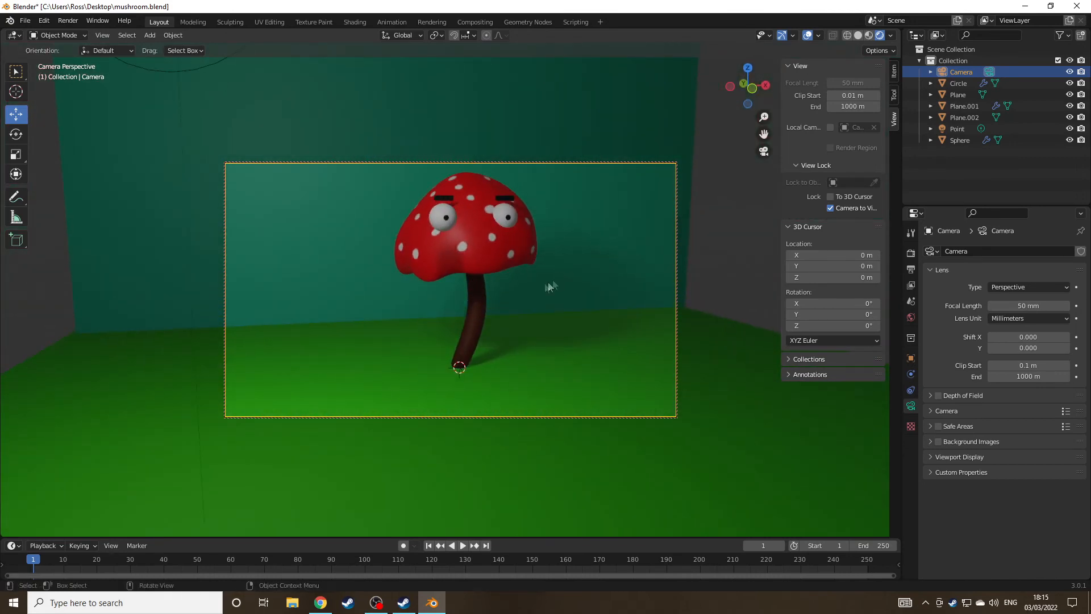
scroll(548, 288, up, 4)
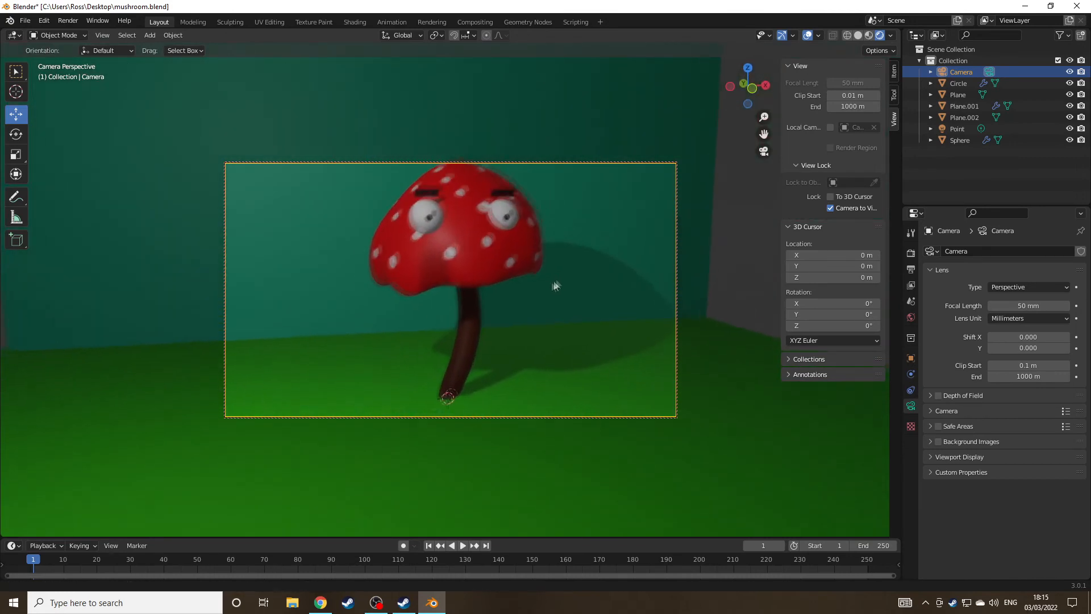
middle_drag(556, 285, 551, 317)
scroll(539, 302, down, 2)
scroll(557, 309, up, 1)
Step: Scale up the floor plane and the backdrop wall until they fill the camera frame
click(958, 94)
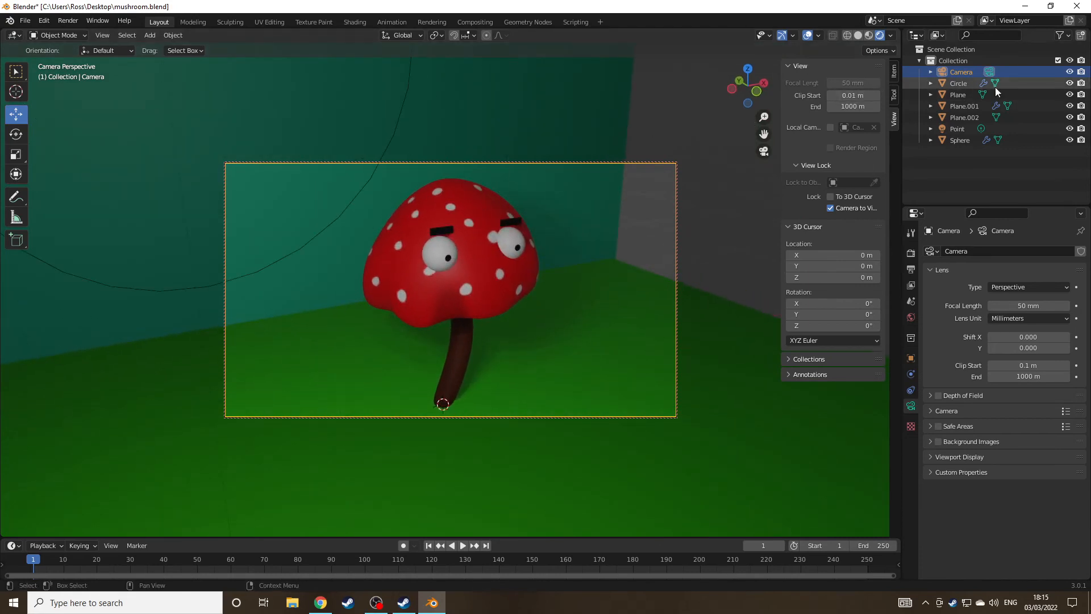
key(s)
click(549, 92)
click(523, 100)
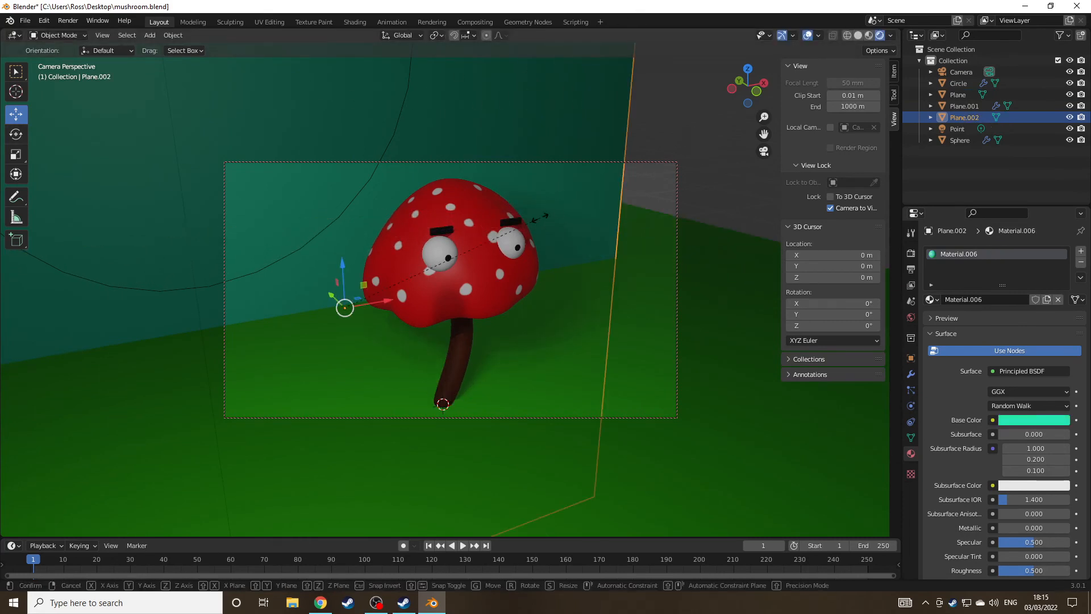
key(s)
click(770, 537)
middle_drag(565, 453, 564, 435)
click(986, 188)
Step: Render the reframed mushroom scene, inspect the image and close the result
key(F12)
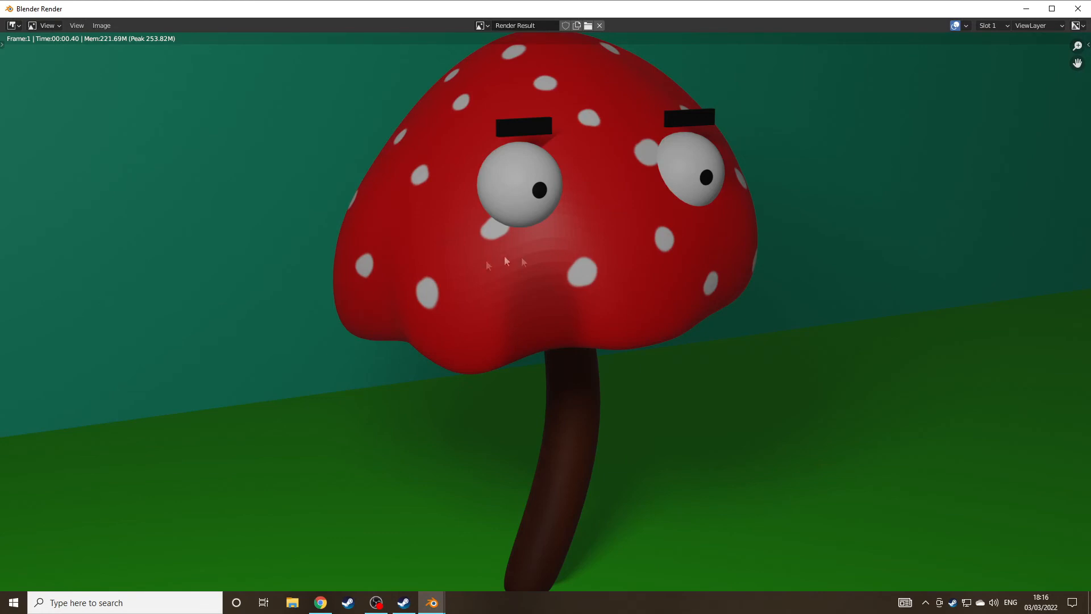
key(F12)
click(1078, 9)
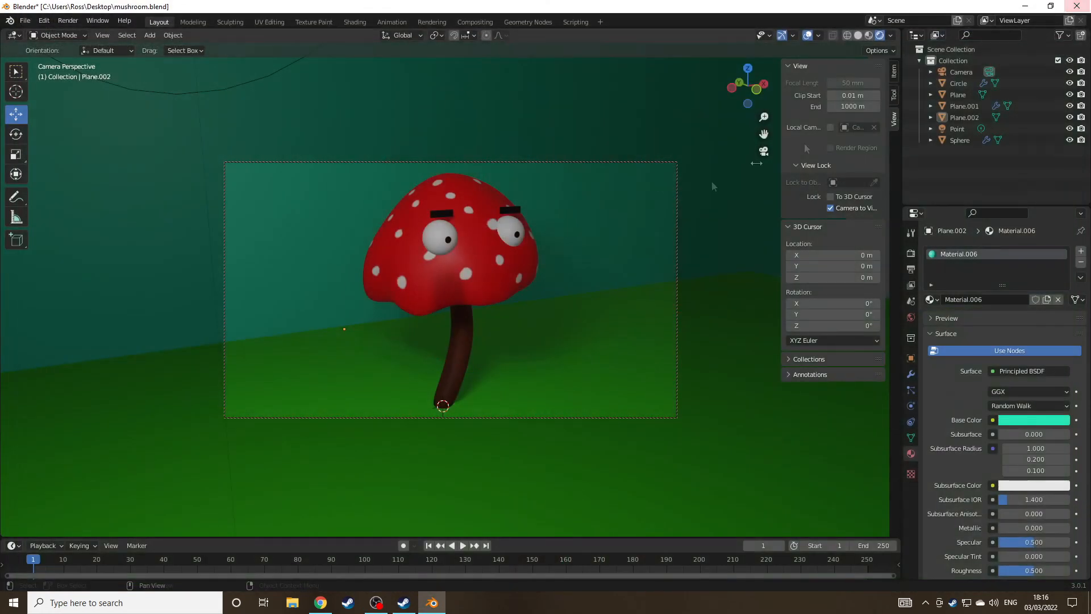
Step: Switch the render engine to Cycles and slightly adjust the camera angle on the mushroom
click(910, 254)
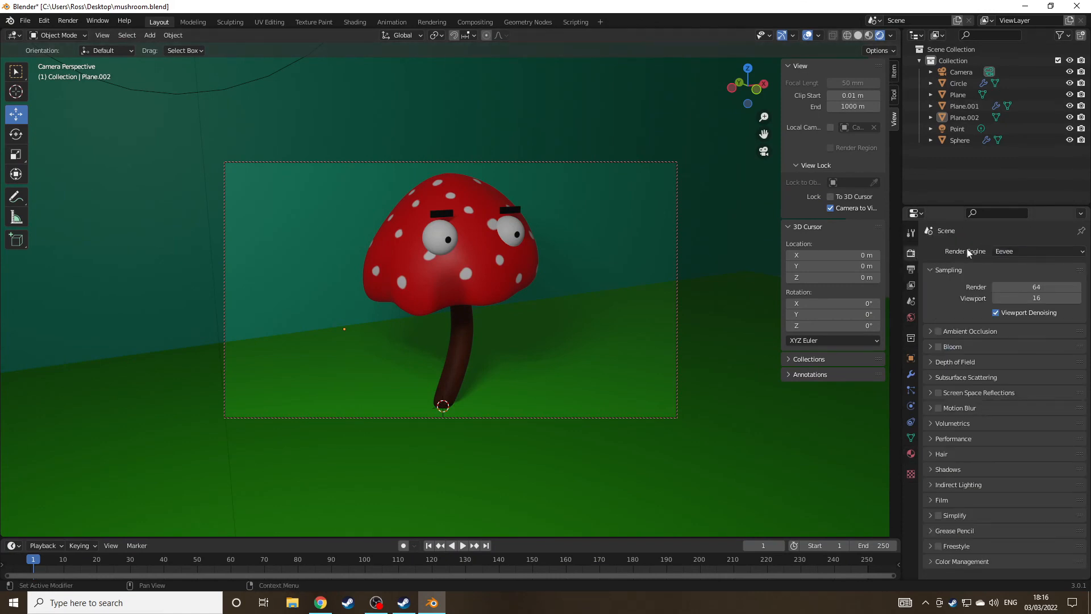
click(1025, 251)
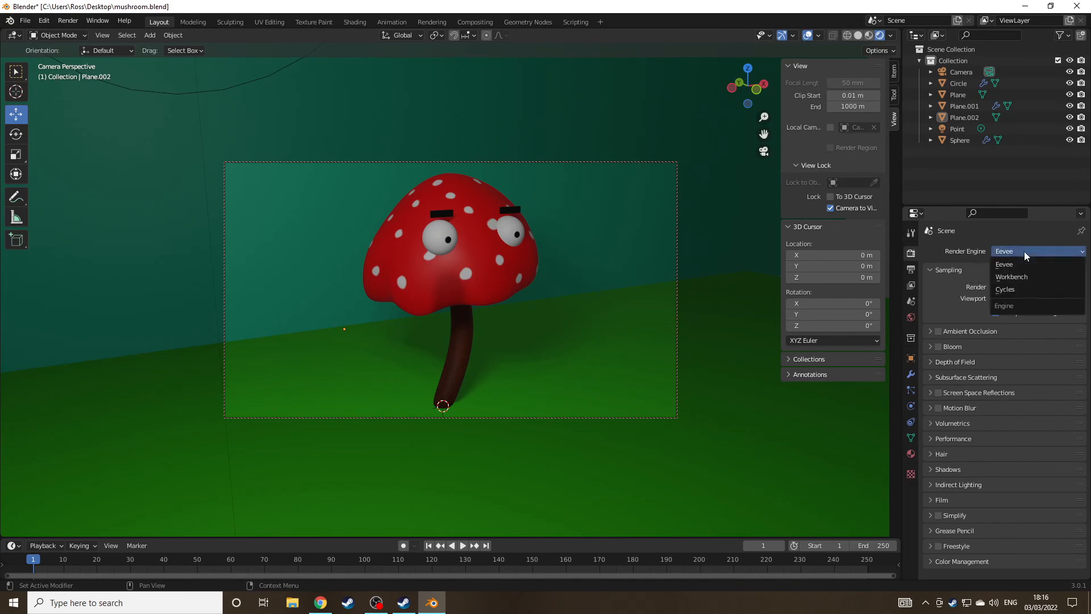
click(1007, 289)
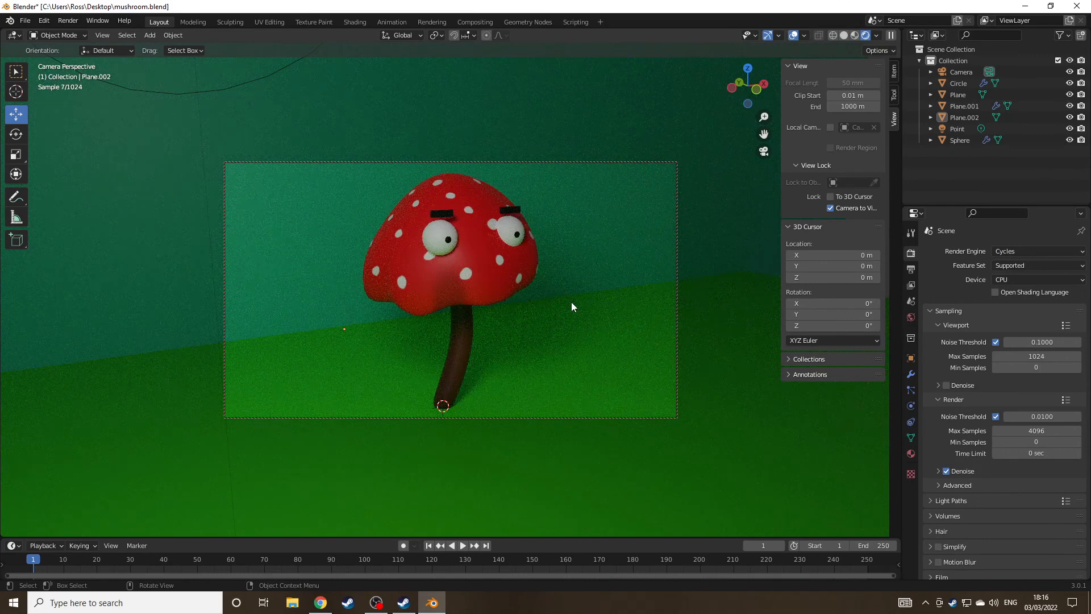
middle_drag(560, 288, 540, 319)
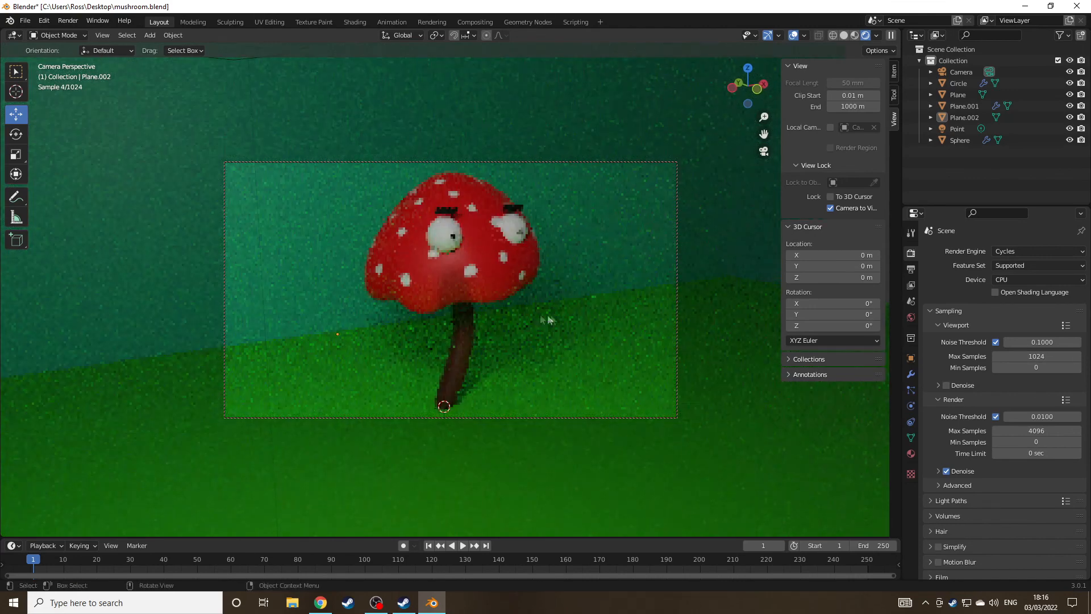
Step: Set the Cycles render device to GPU Compute and slightly adjust the camera angle on the mushroom
click(1028, 279)
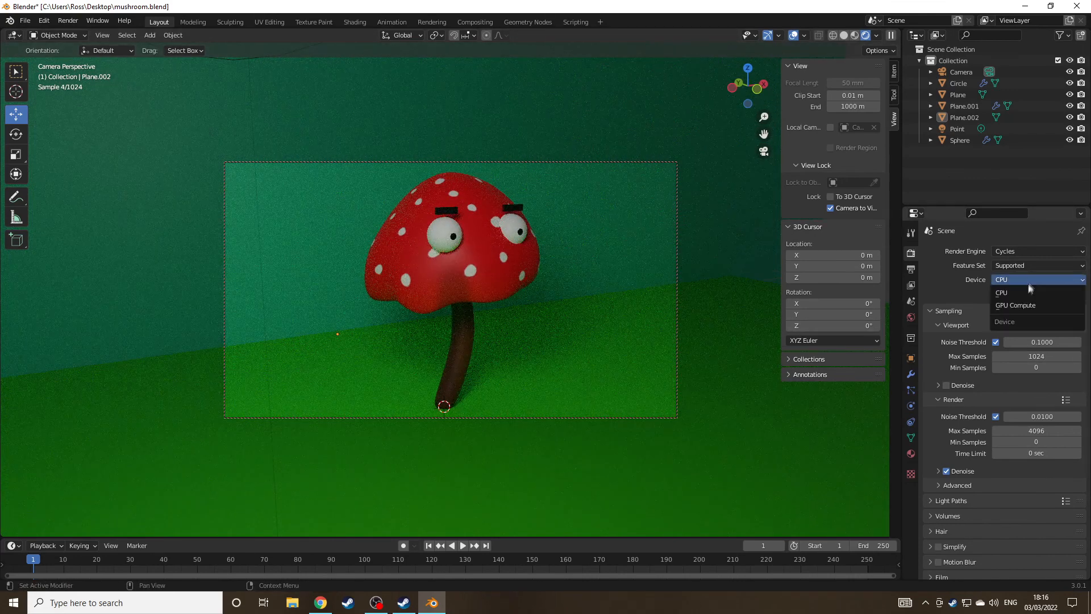
click(1015, 305)
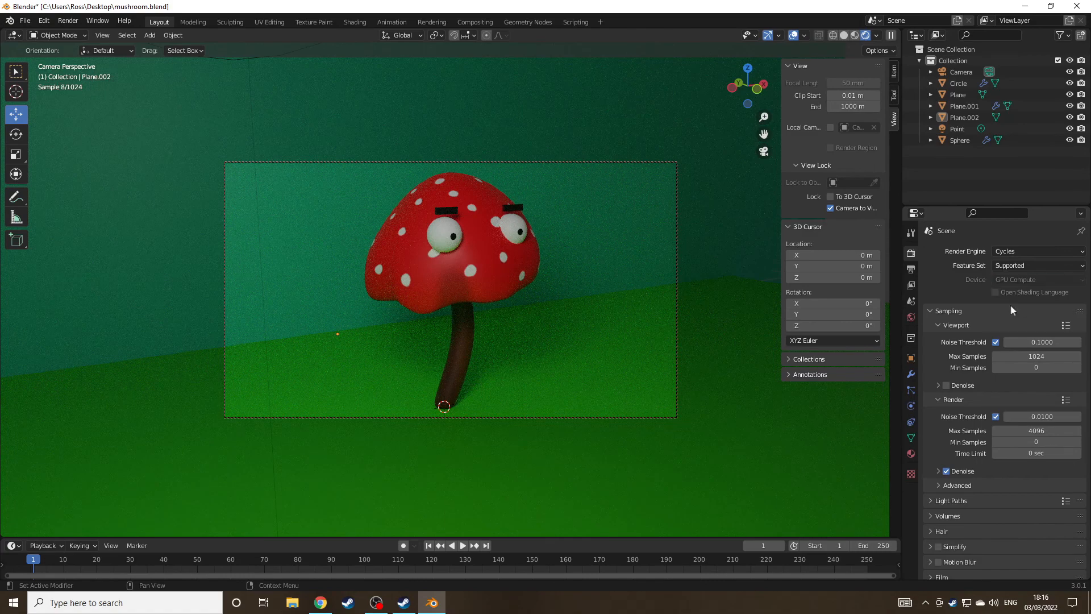
mouse_move(566, 287)
middle_down()
mouse_move(609, 312)
mouse_move(589, 306)
mouse_move(595, 292)
mouse_move(580, 288)
middle_up()
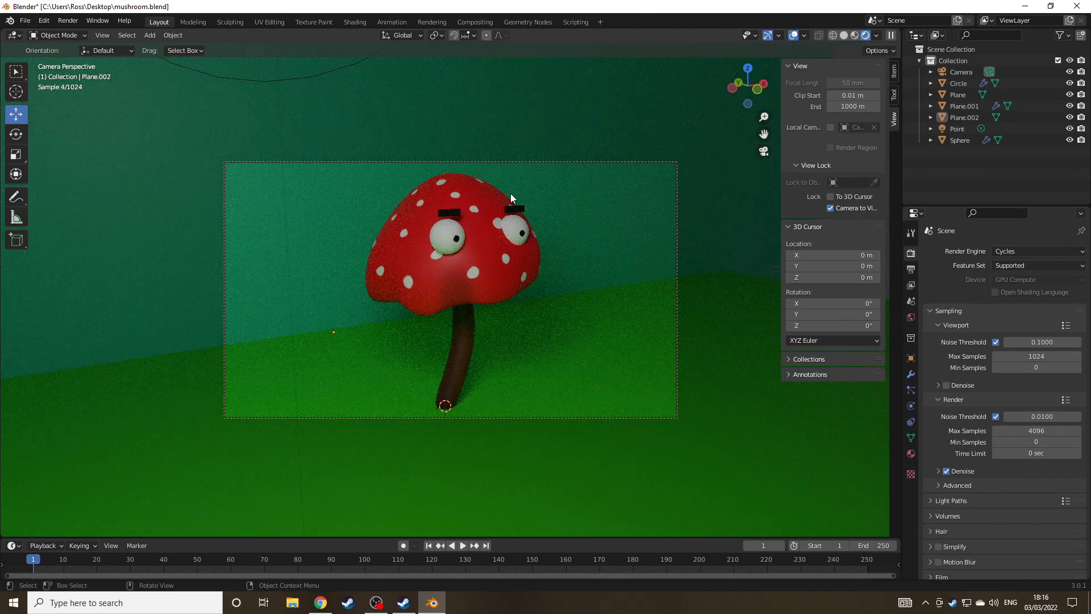
mouse_move(522, 261)
middle_down()
mouse_move(527, 274)
mouse_move(513, 266)
middle_up()
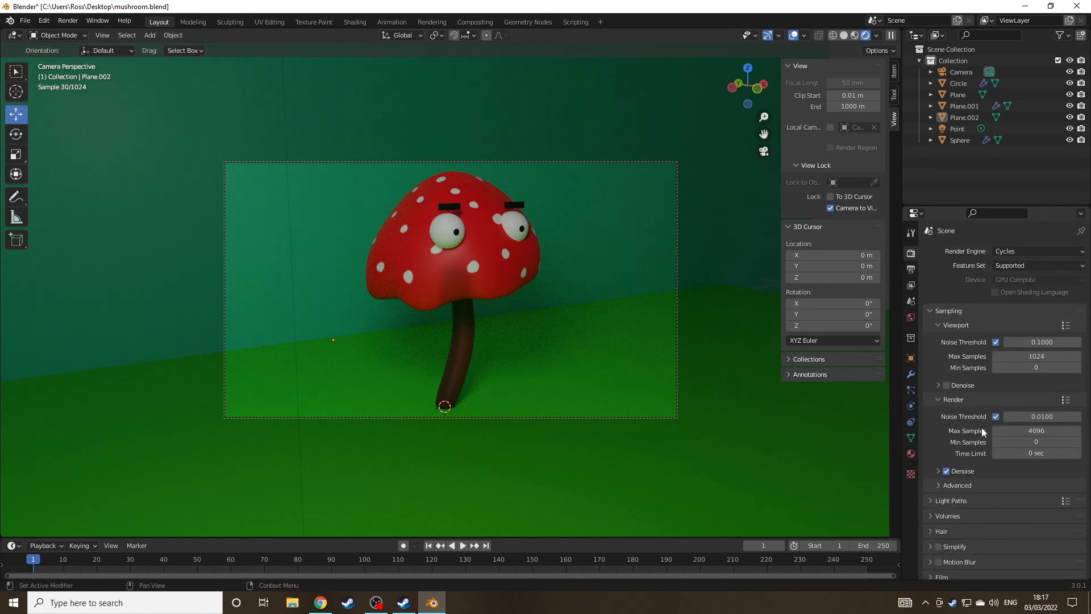
Step: Check the output settings and browse the folders for the render's output path, closing the file browser without choosing one
scroll(973, 408, down, 2)
click(911, 269)
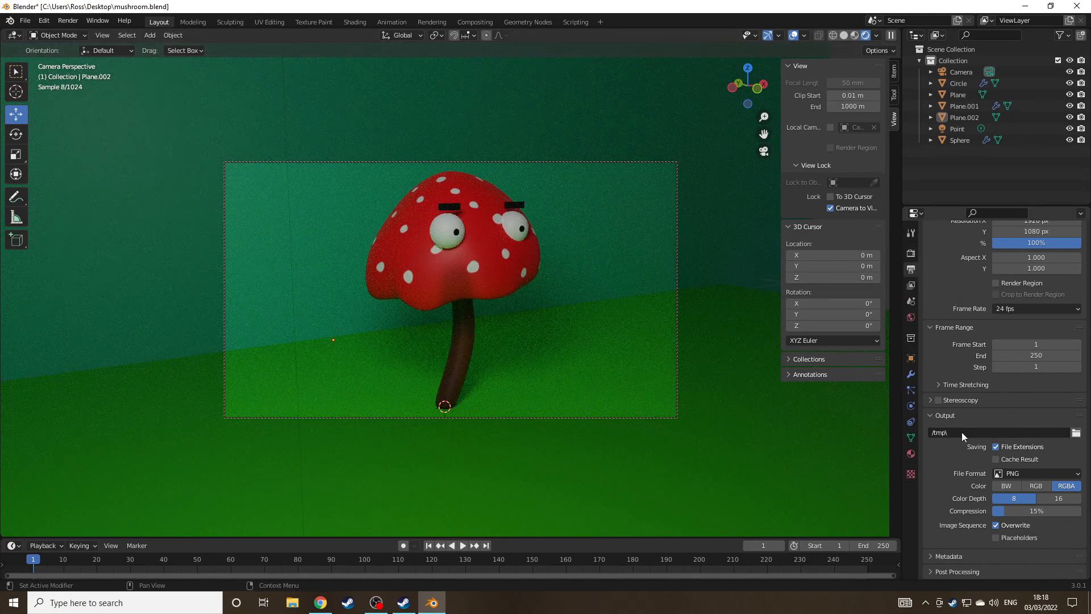
click(1076, 432)
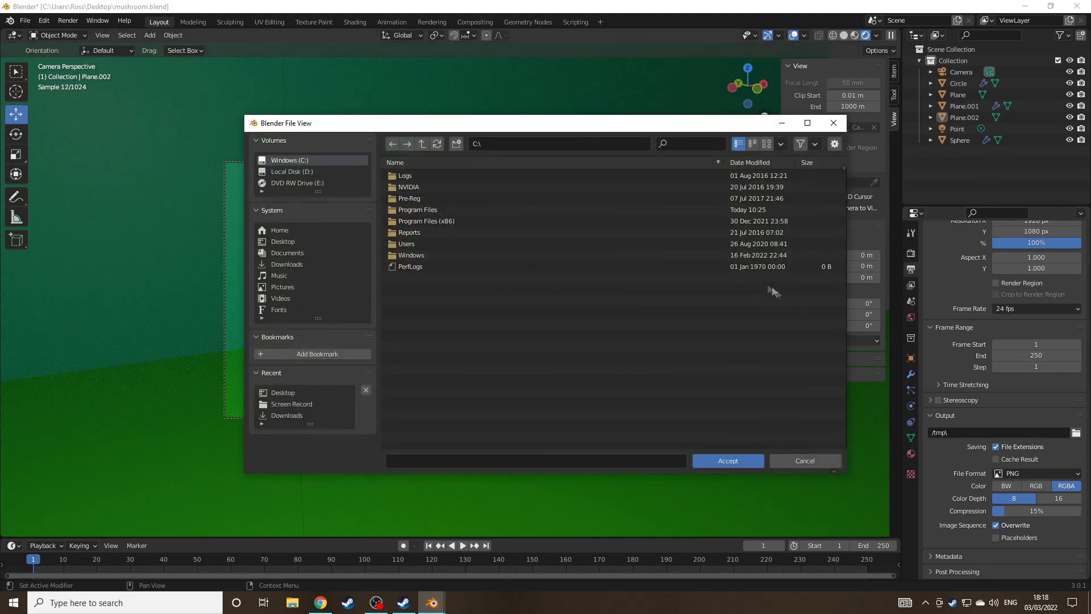
click(824, 459)
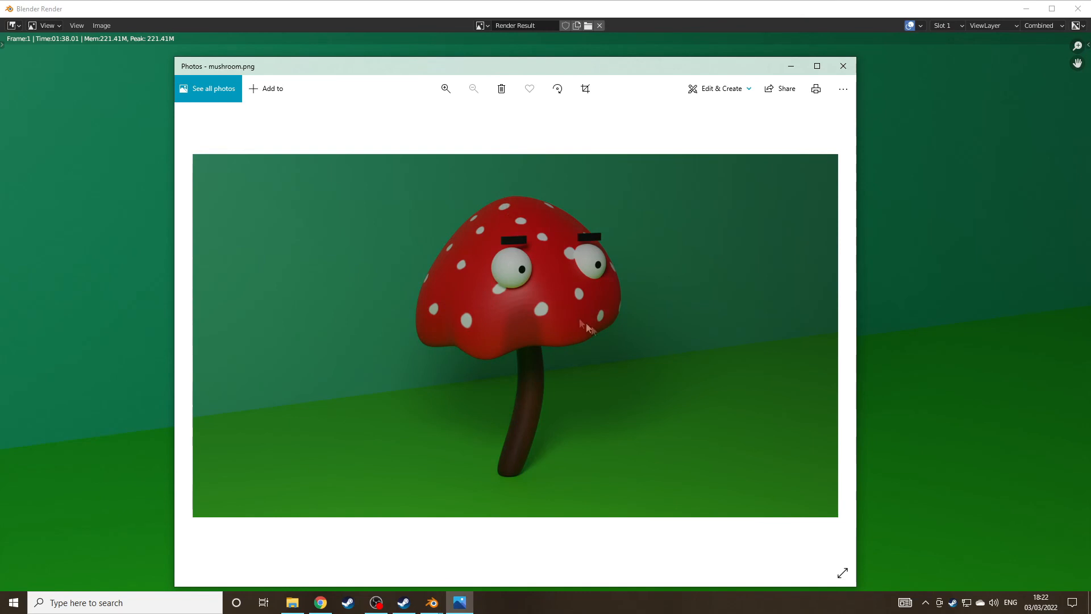
Step: Inspect the rendered image mushroom.png in Photos, zooming in on the mushroom and back out
drag(585, 71, 604, 44)
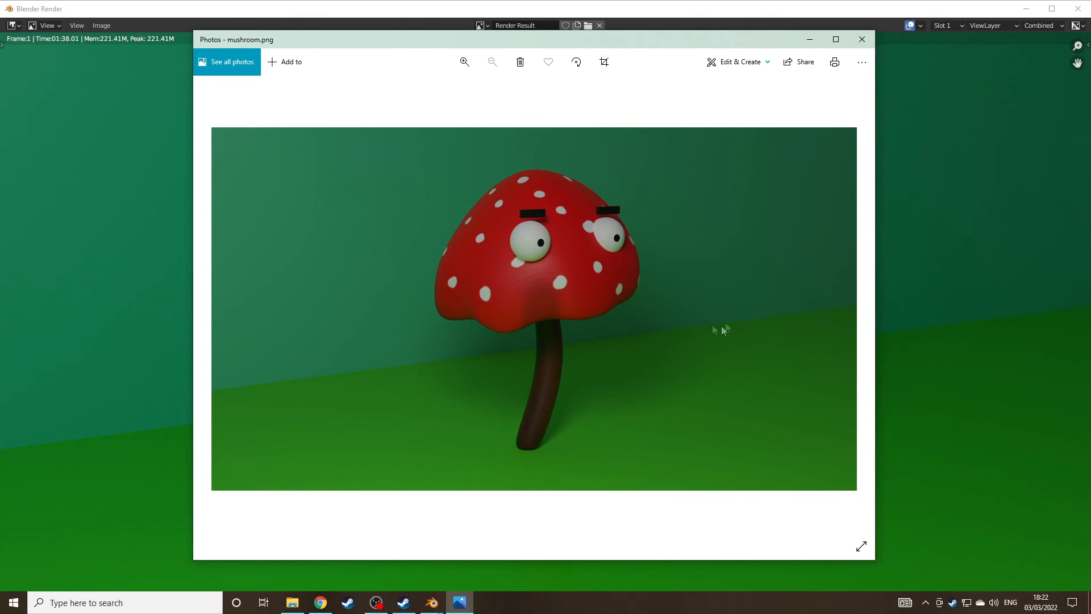
scroll(721, 329, up, 1)
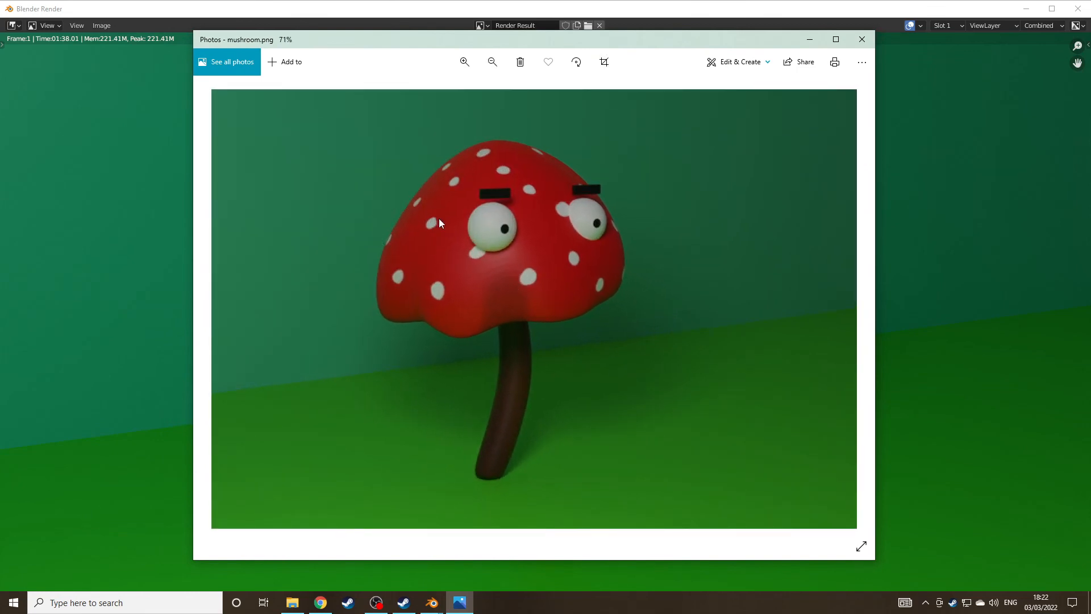
scroll(504, 274, down, 1)
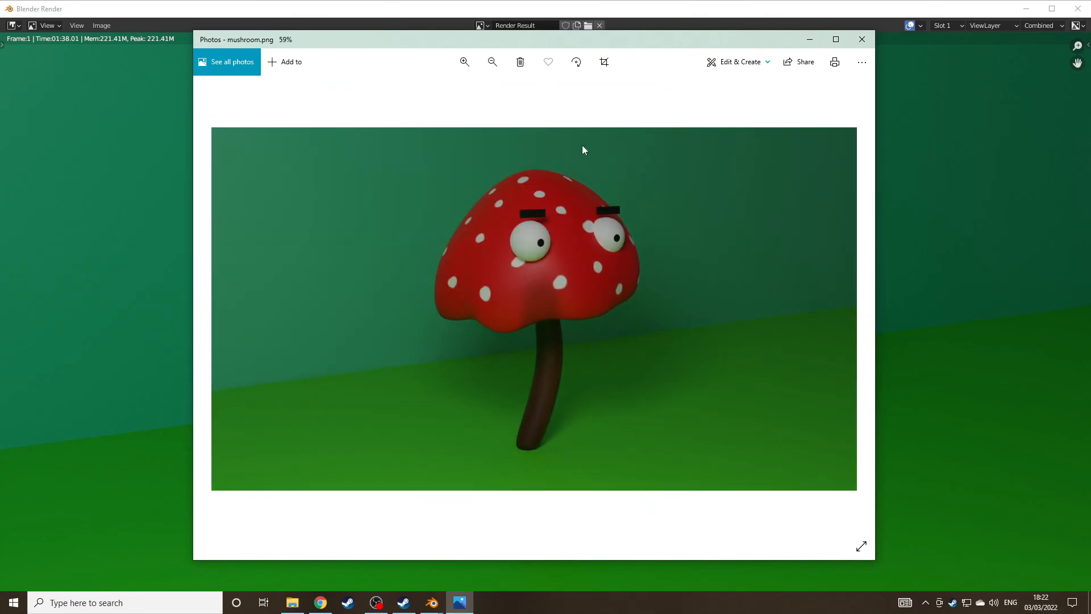